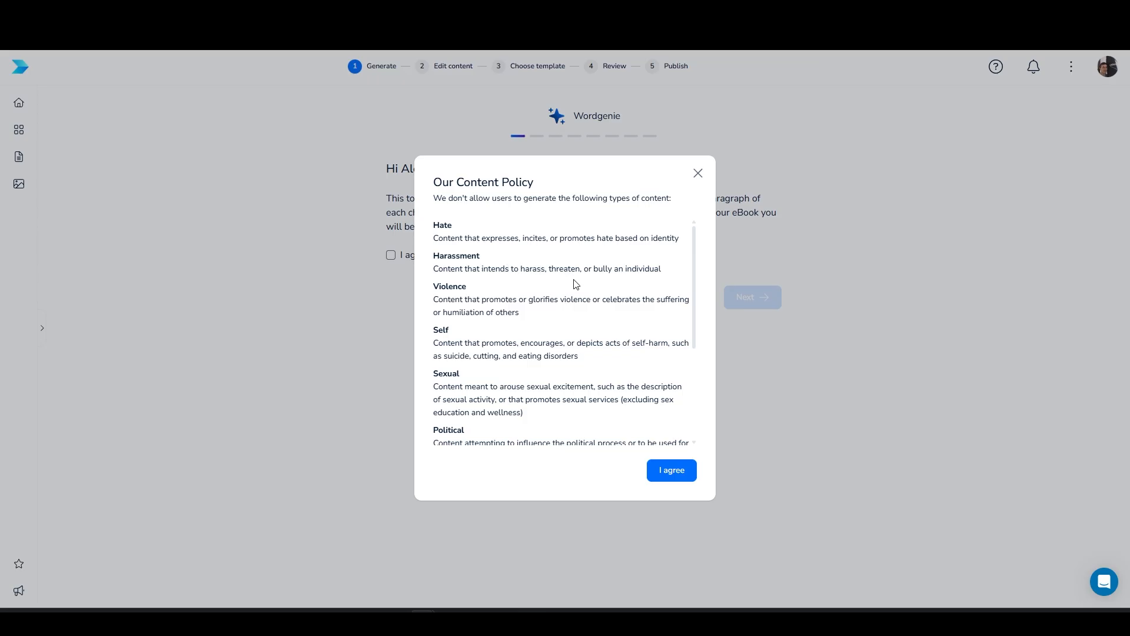
Step: Read through the content policy, agree to it and continue to the topic entry
{"action": "scroll", "coordinate": [573, 282], "scroll_direction": "down", "scroll_amount": 2}
{"action": "scroll", "coordinate": [574, 284], "scroll_direction": "down", "scroll_amount": 1}
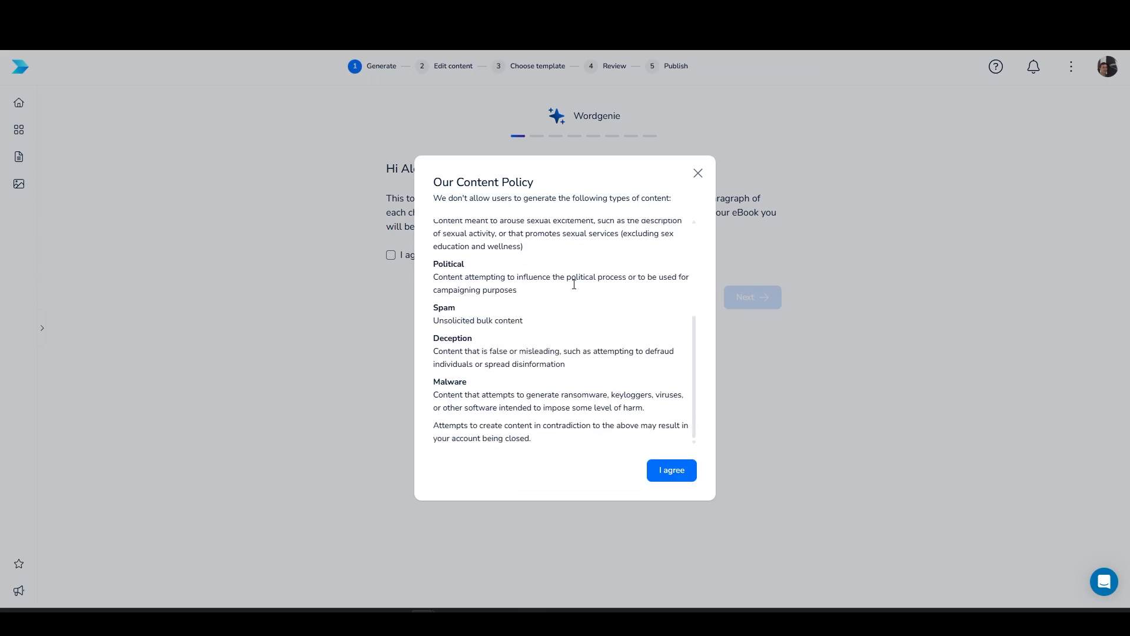
{"action": "left_click", "coordinate": [656, 469]}
{"action": "left_click", "coordinate": [747, 302]}
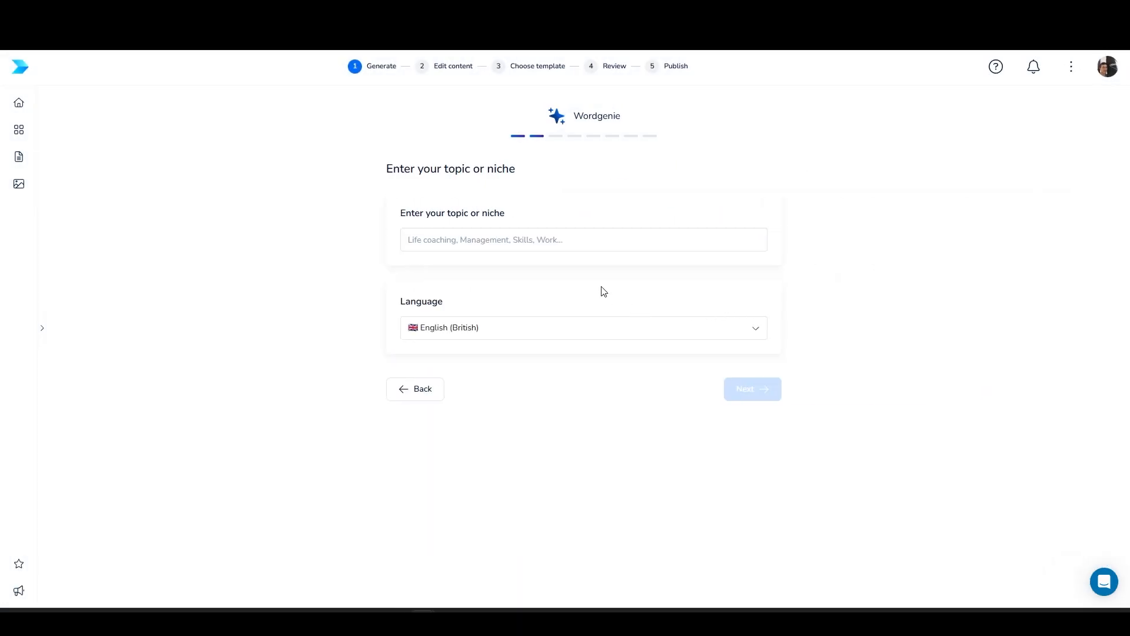
Step: Enter "Home Office Ergonomics" as the eBook's topic or niche
{"action": "left_click", "coordinate": [476, 243]}
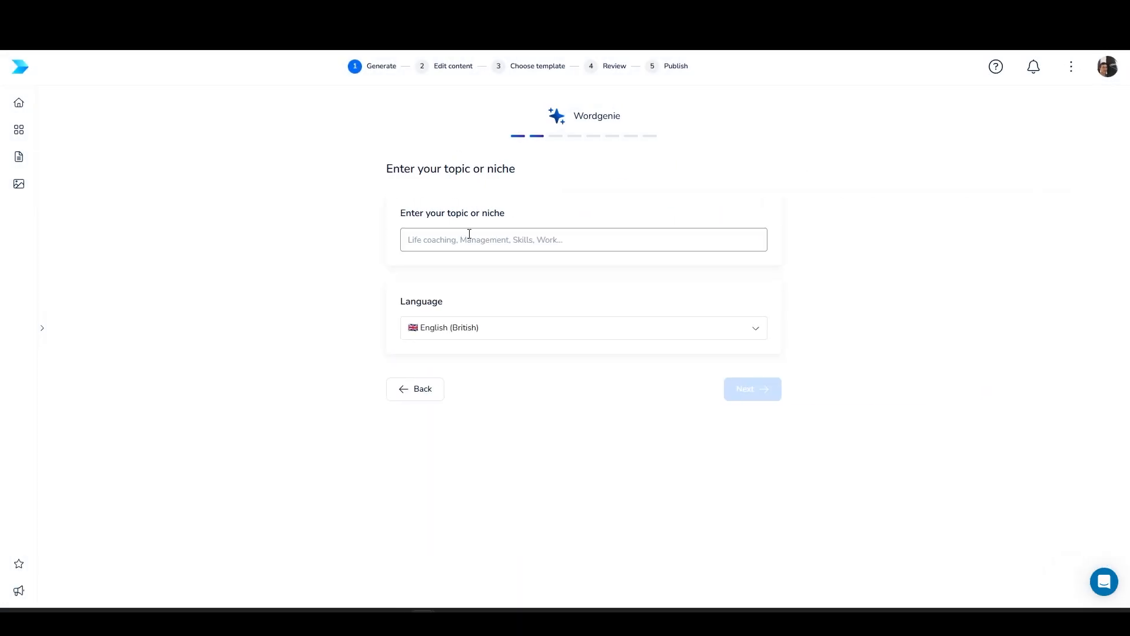
{"action": "left_click", "coordinate": [470, 234]}
{"action": "type", "text": "Home "}
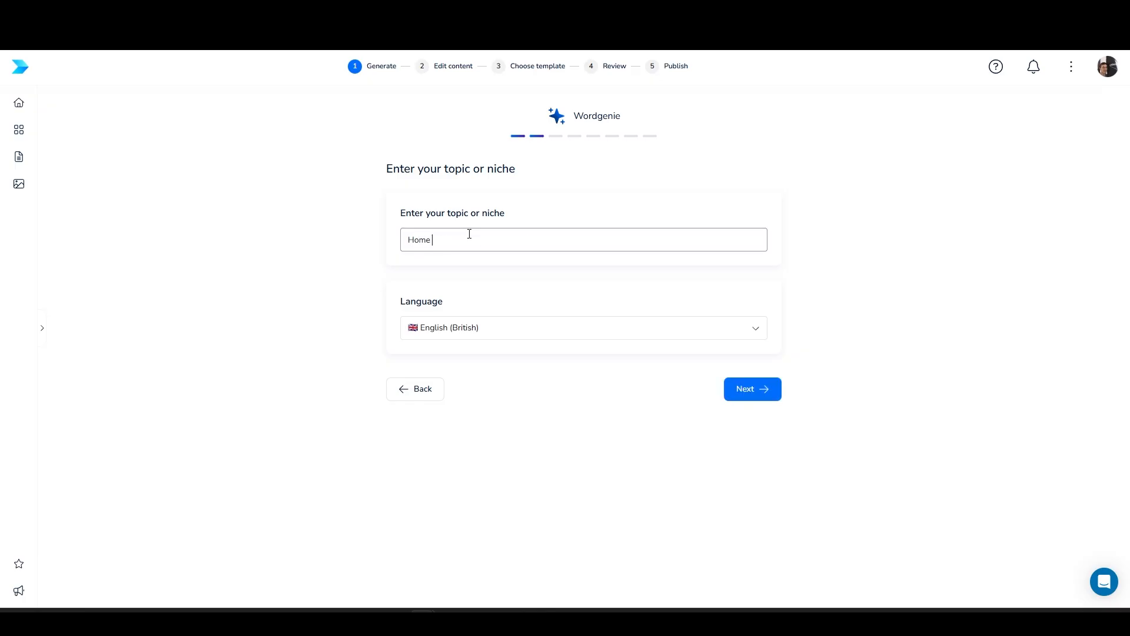
{"action": "type", "text": "Office Ero"}
{"action": "type", "text": "goomics"}
{"action": "left_click", "coordinate": [478, 240]}
{"action": "type", "text": "n"}
{"action": "left_click", "coordinate": [858, 239]}
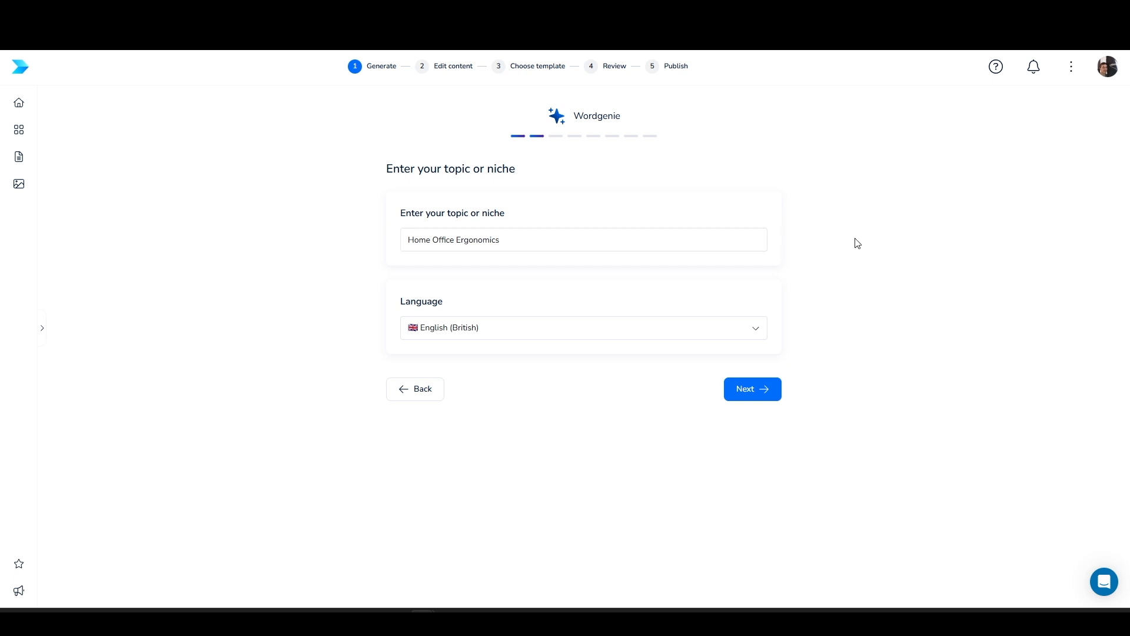
Step: Choose the eBook's language and continue to the sub-niche selection
{"action": "left_click", "coordinate": [550, 327]}
{"action": "left_click", "coordinate": [472, 412]}
{"action": "left_click", "coordinate": [745, 393]}
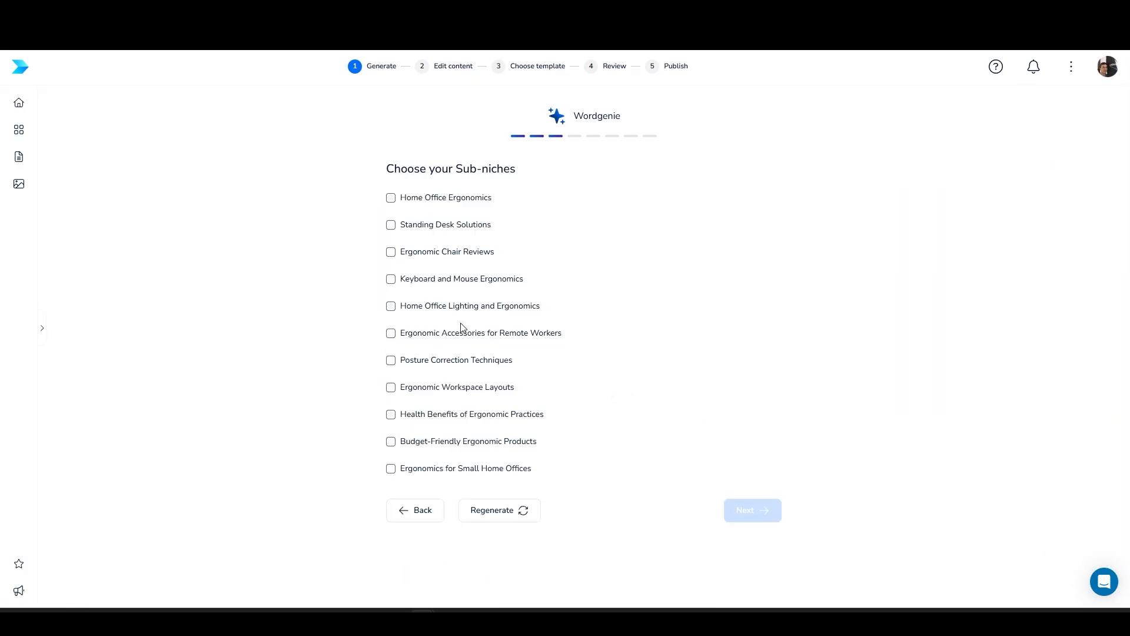
Step: Select every suggested sub-niche except Ergonomic Chair Reviews and Home Office Lighting and Ergonomics, and continue to the audience entry
{"action": "left_click", "coordinate": [391, 198]}
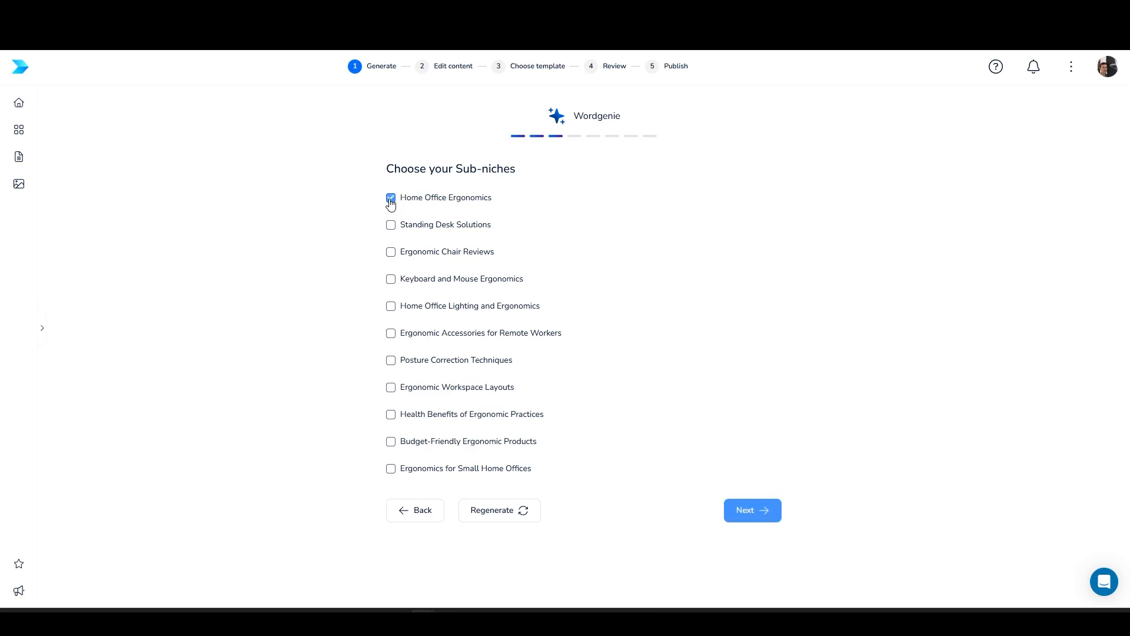
{"action": "left_click", "coordinate": [391, 225]}
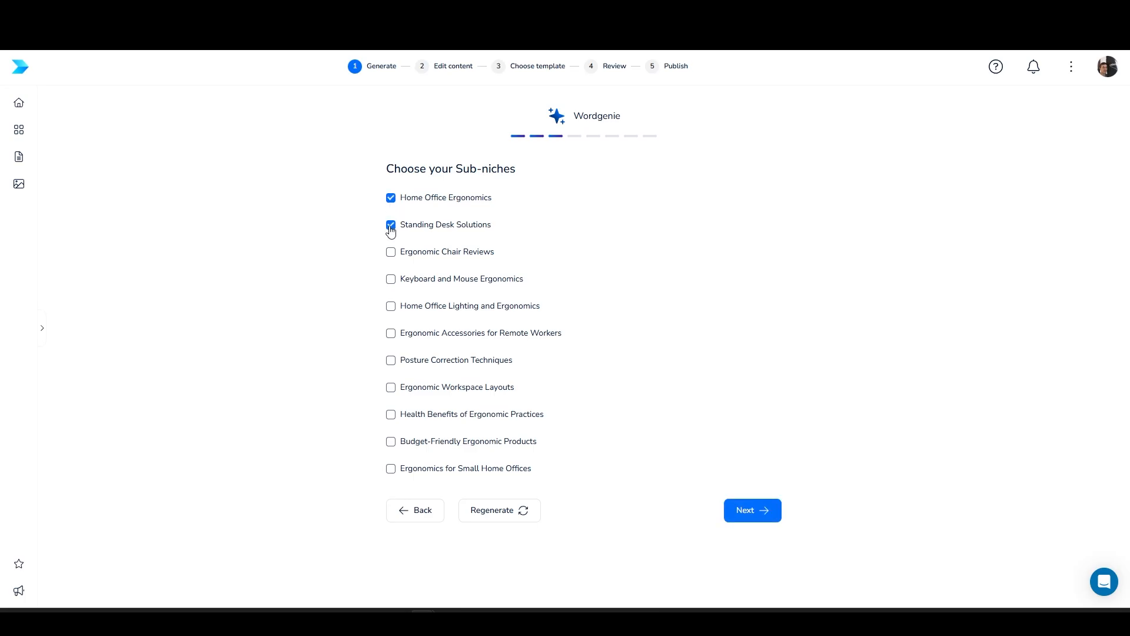
{"action": "left_click", "coordinate": [391, 280]}
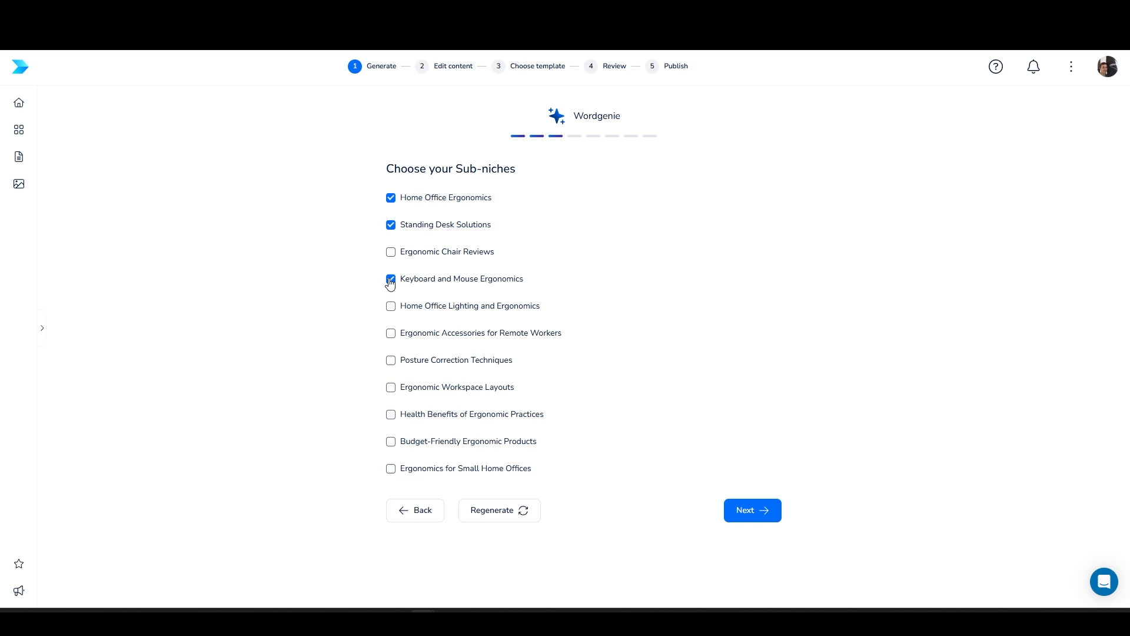
{"action": "left_click", "coordinate": [391, 335]}
{"action": "left_click", "coordinate": [392, 362]}
{"action": "left_click", "coordinate": [391, 392]}
{"action": "left_click", "coordinate": [390, 417]}
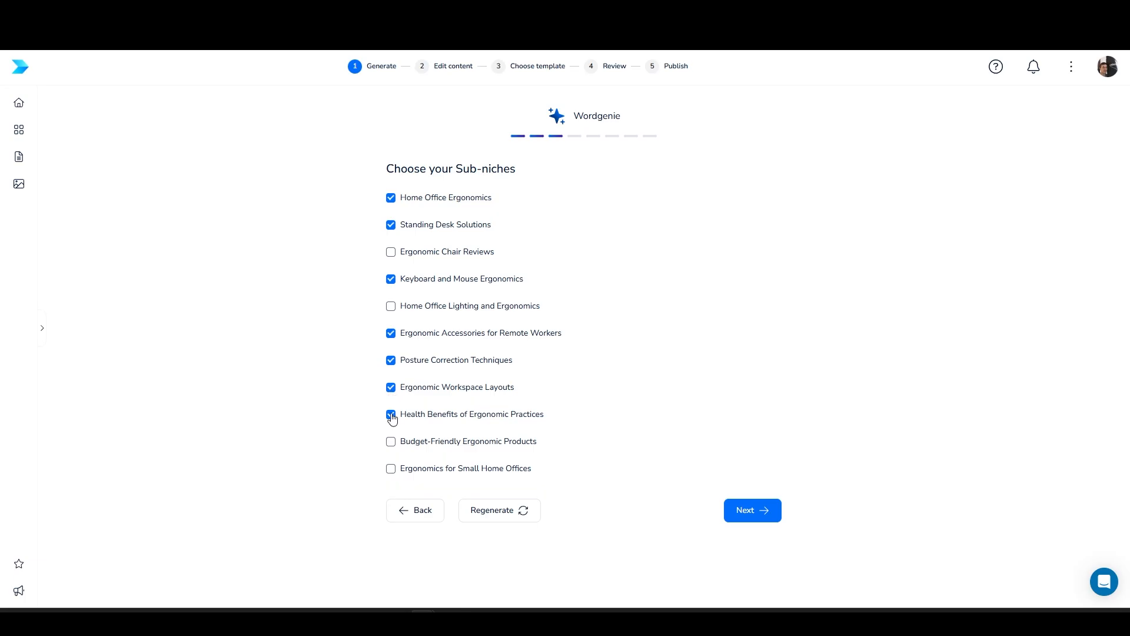
{"action": "left_click", "coordinate": [392, 442]}
{"action": "left_click", "coordinate": [392, 471]}
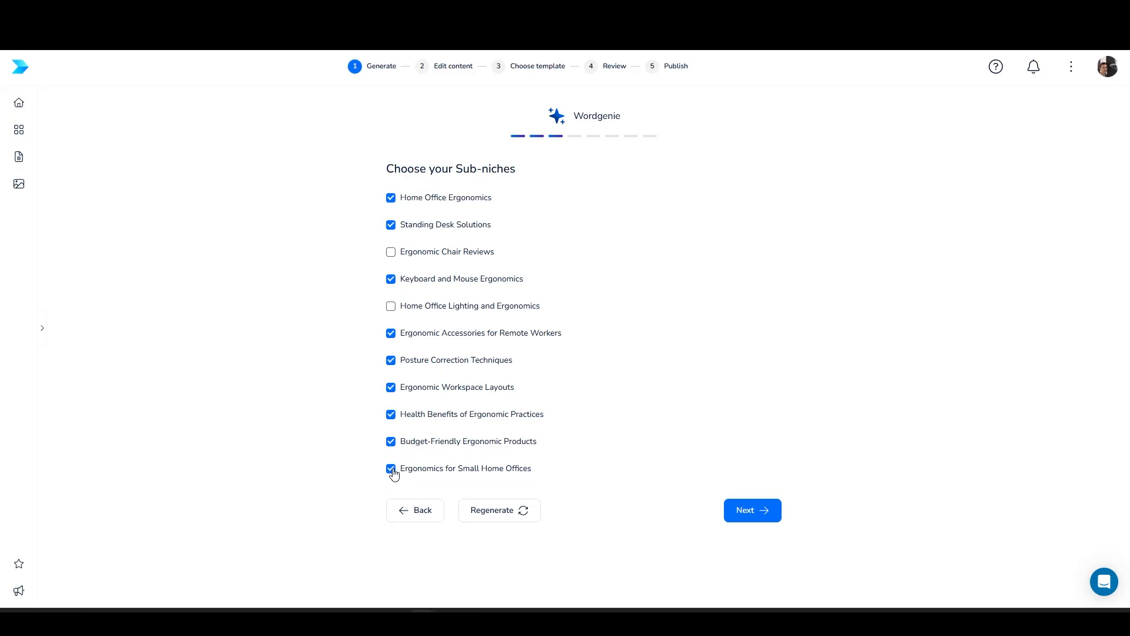
{"action": "left_click", "coordinate": [754, 522]}
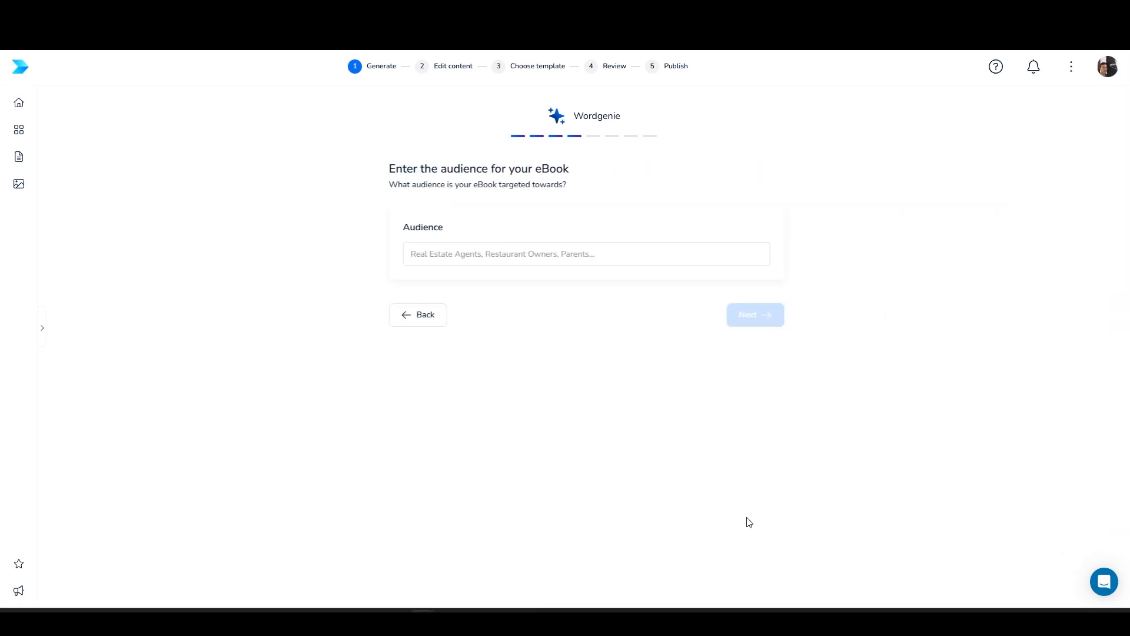
Step: Set the audience to "Home-based entrepreneurs and career professionals who work partially or entirely in remote setups including home, hotel, rented conference rooms, etc" and continue
{"action": "left_click", "coordinate": [472, 258]}
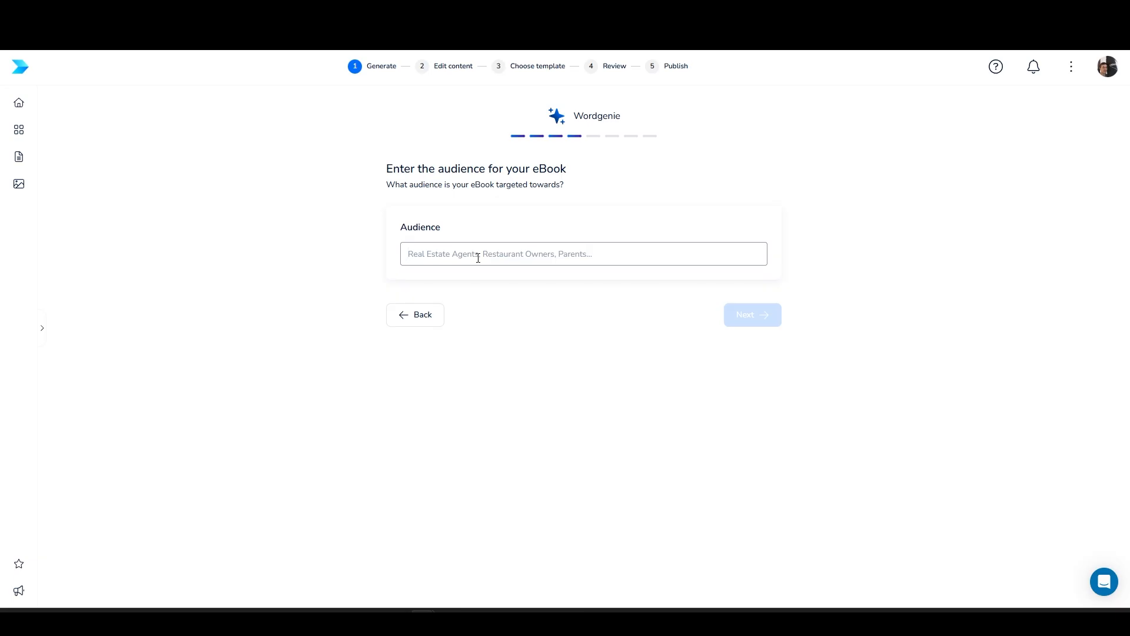
{"action": "type", "text": "Home-ba"}
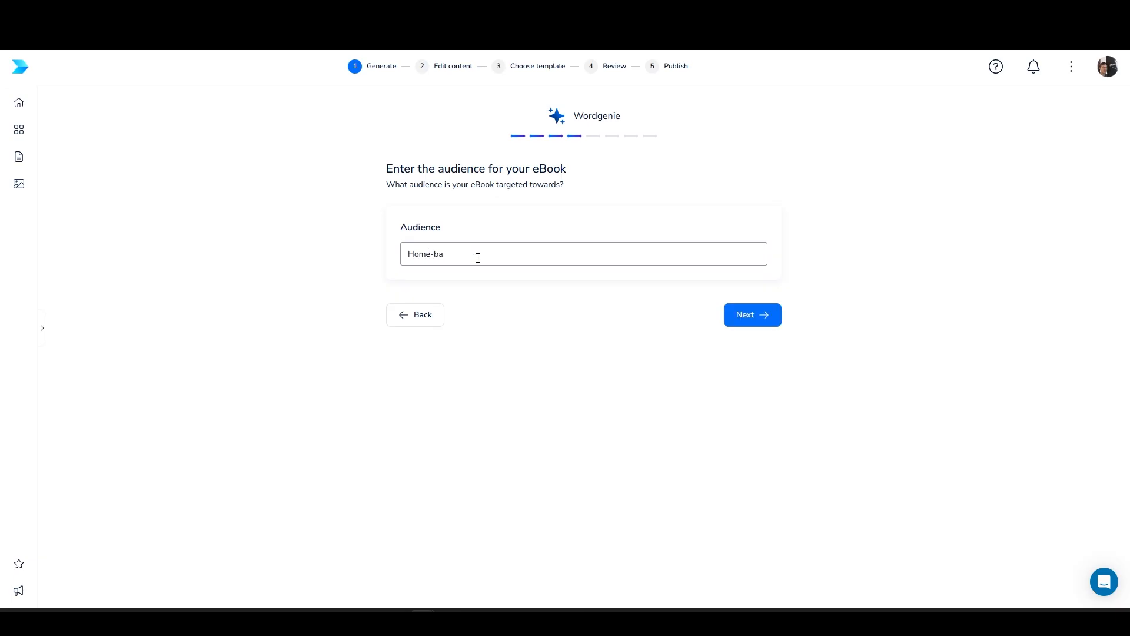
{"action": "type", "text": "sed entrepreneurs and"}
{"action": "type", "text": "career professionals who wo"}
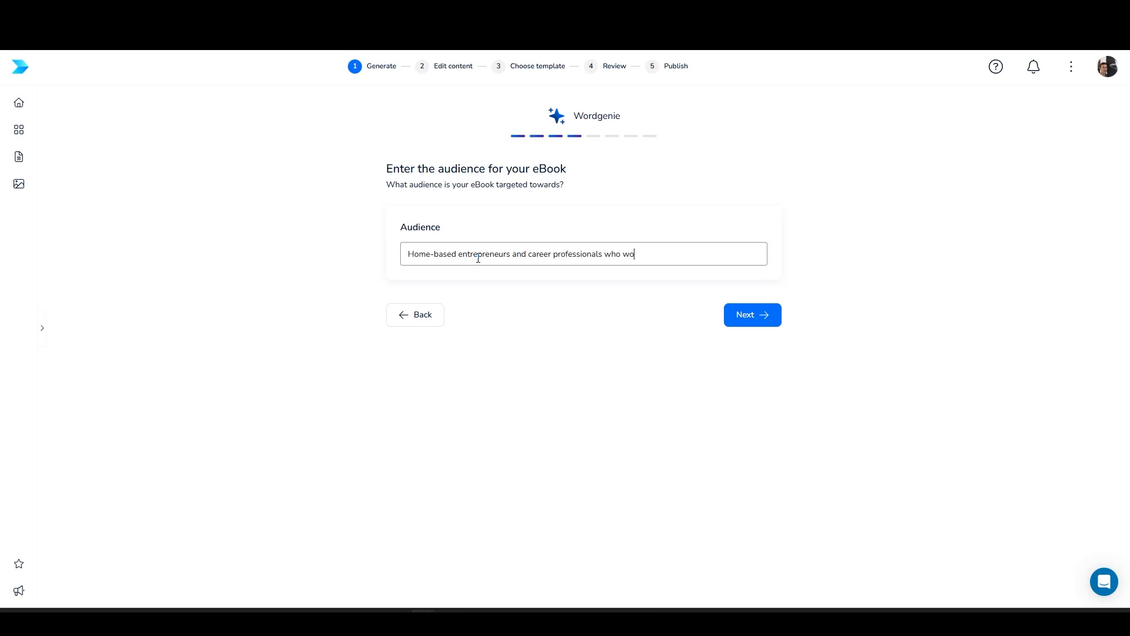
{"action": "type", "text": "rk partially or entirely in remote setups"}
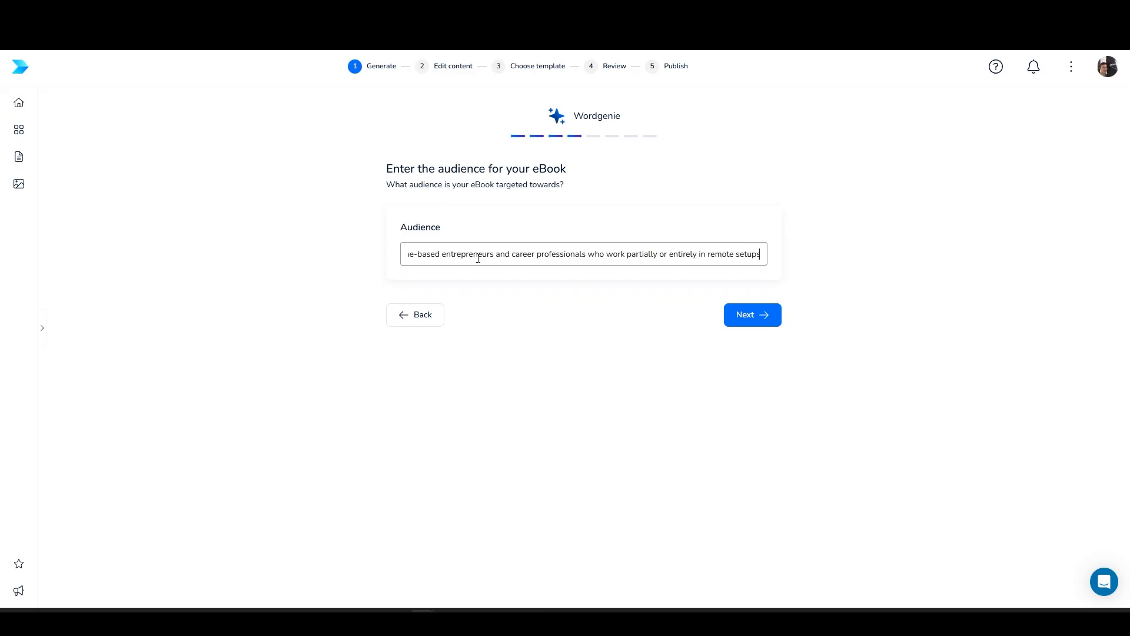
{"action": "type", "text": " in"}
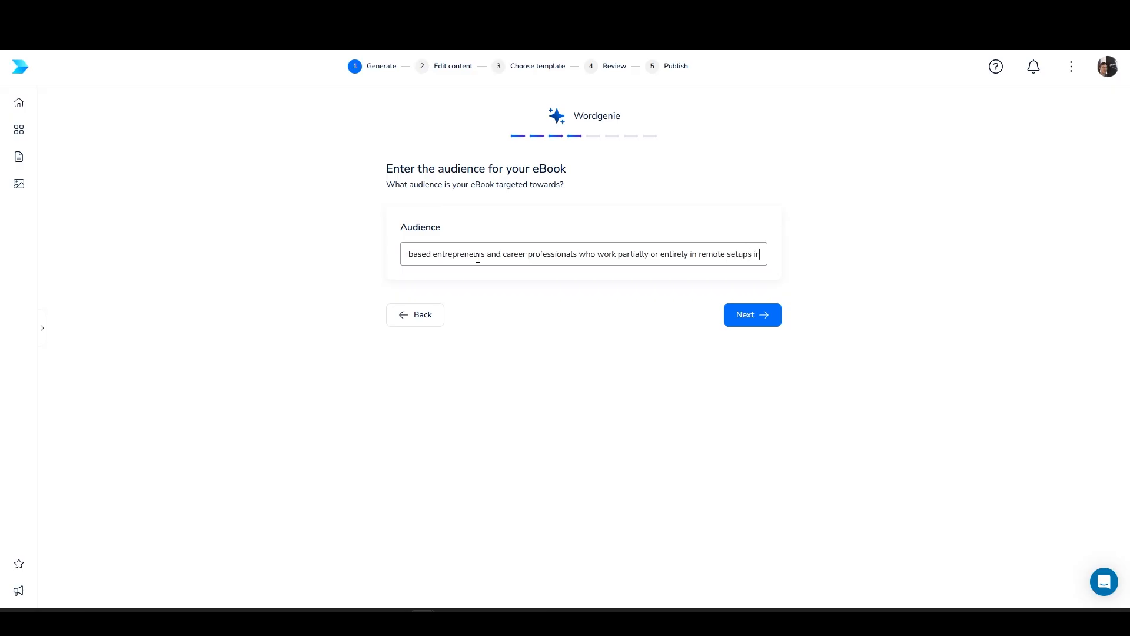
{"action": "type", "text": "cluding home, hotel,"}
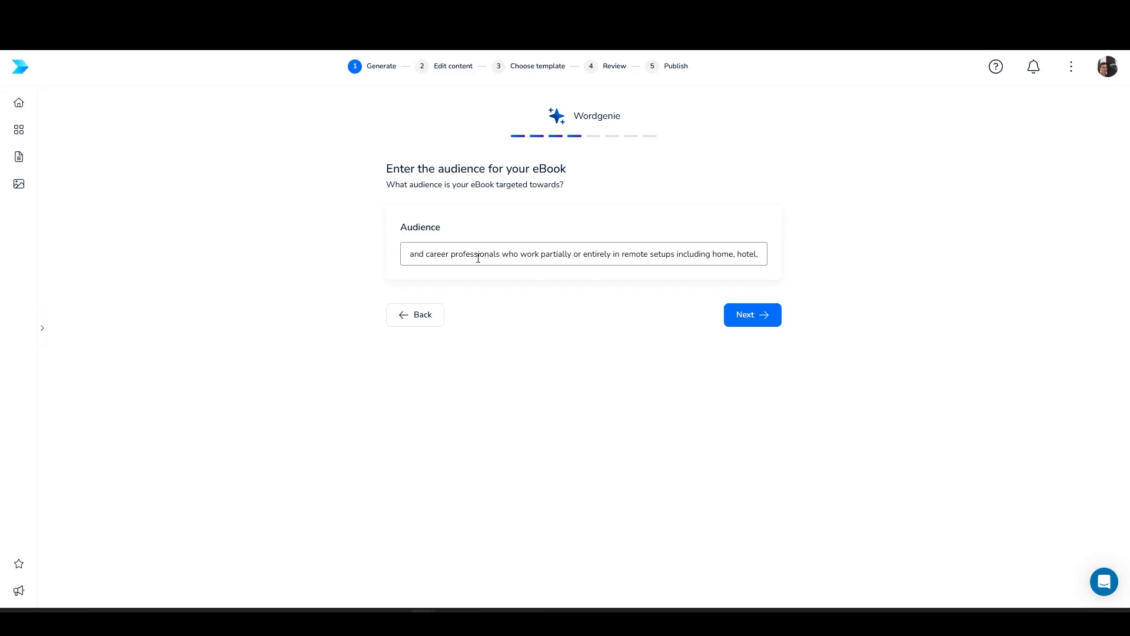
{"action": "type", "text": " rente"}
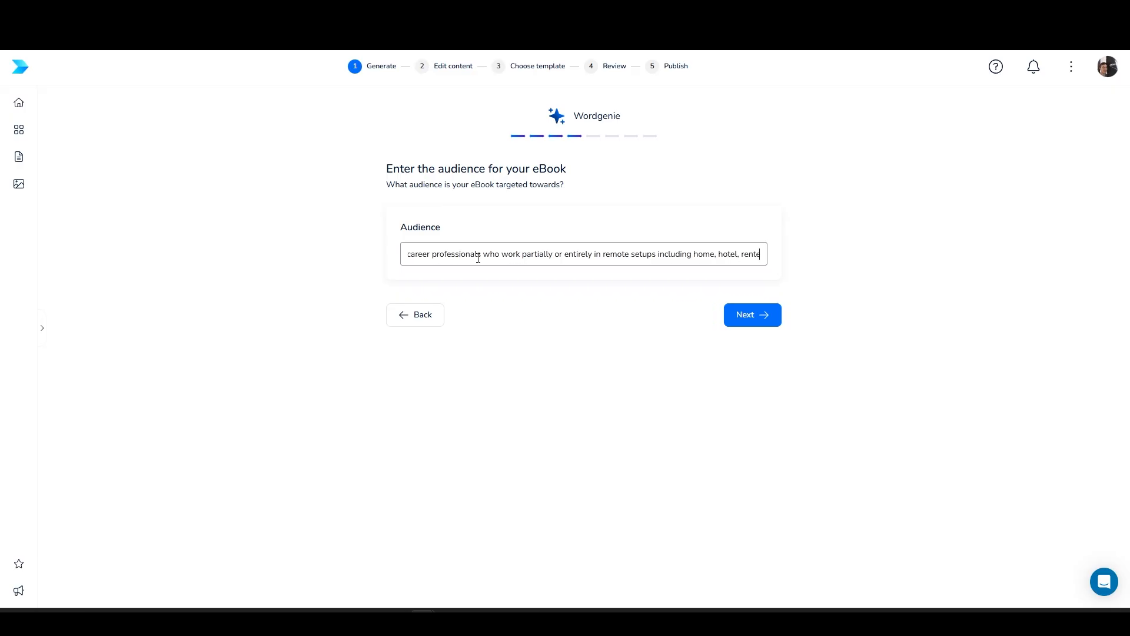
{"action": "type", "text": "d cornference rooms"}
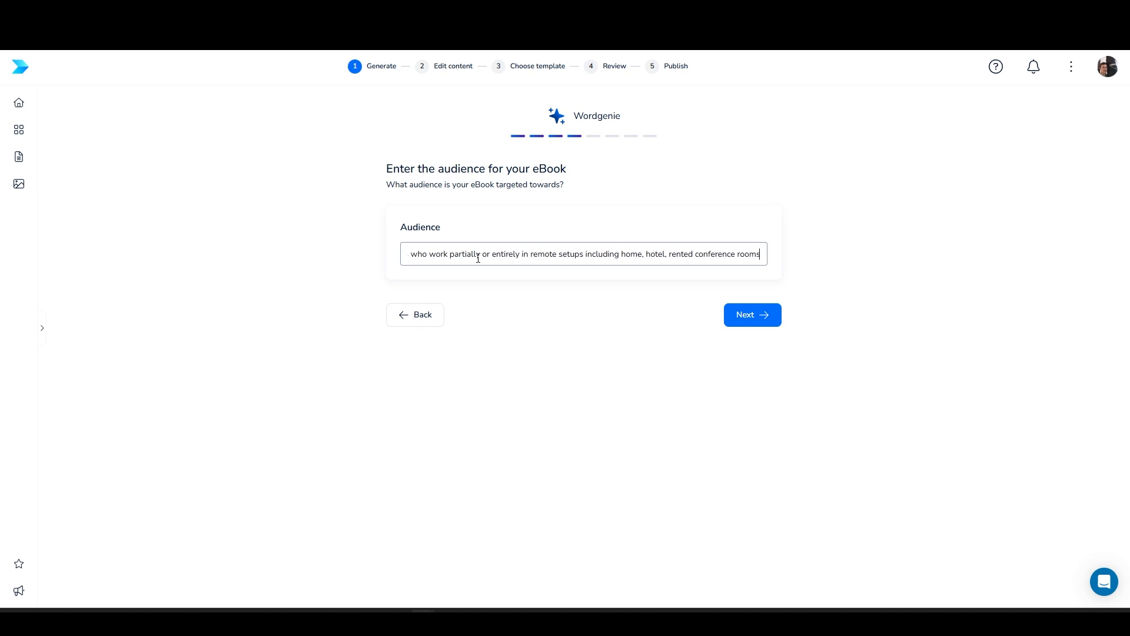
{"action": "type", "text": ", etc"}
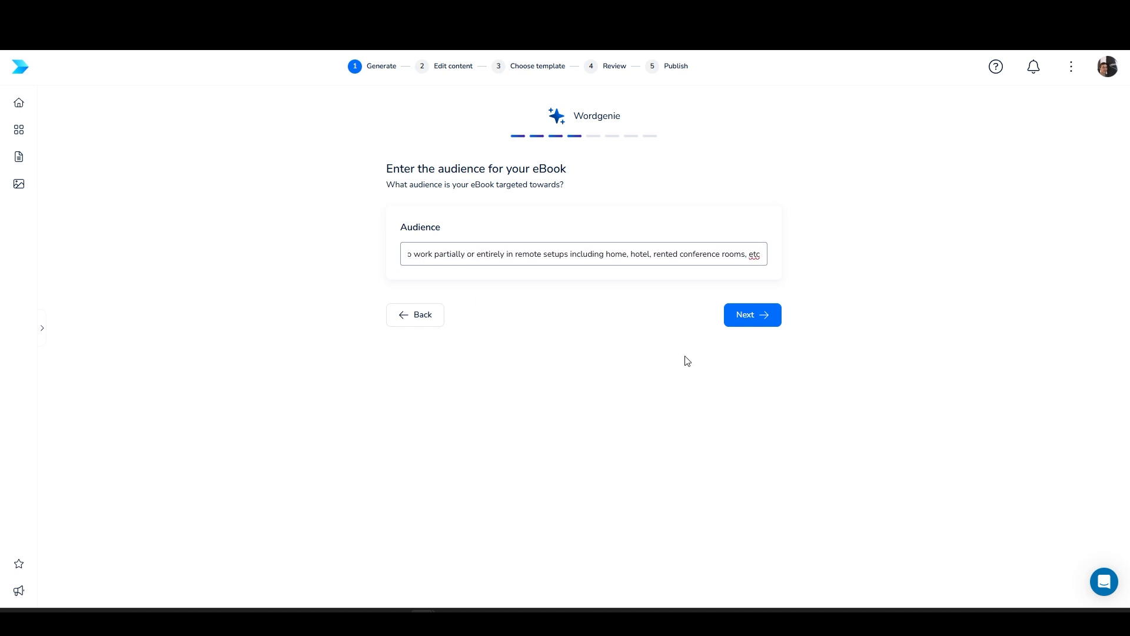
{"action": "left_click", "coordinate": [744, 317]}
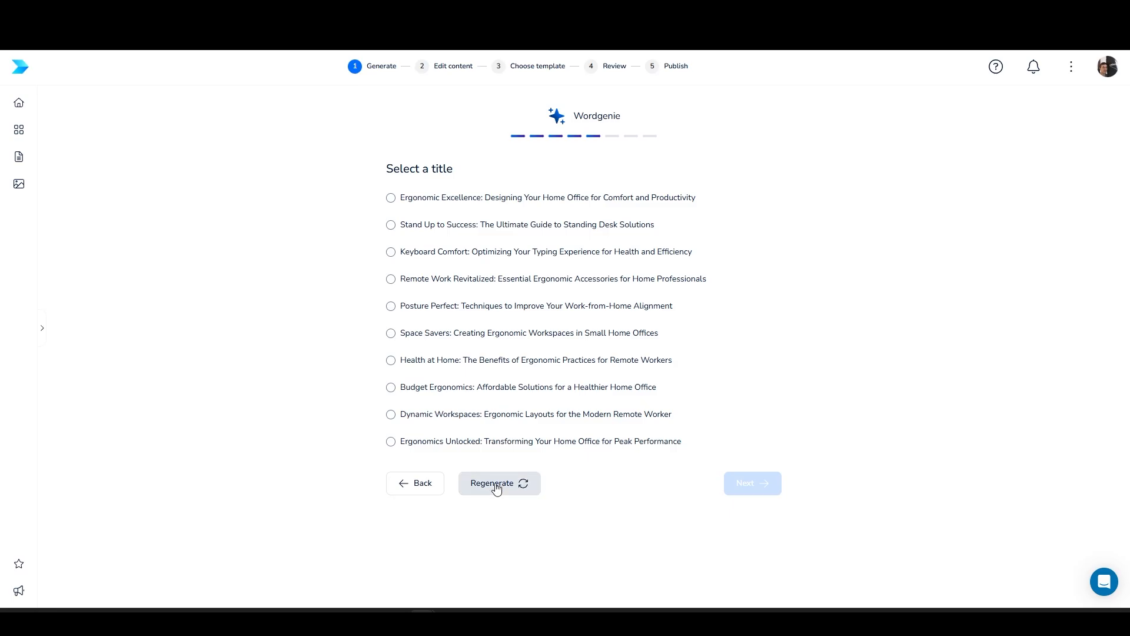
Step: Choose the title "Ergonomics Unlocked: Transforming Your Home Office for Peak Performance" and a Humorous tone of voice for the eBook
{"action": "left_click", "coordinate": [467, 445]}
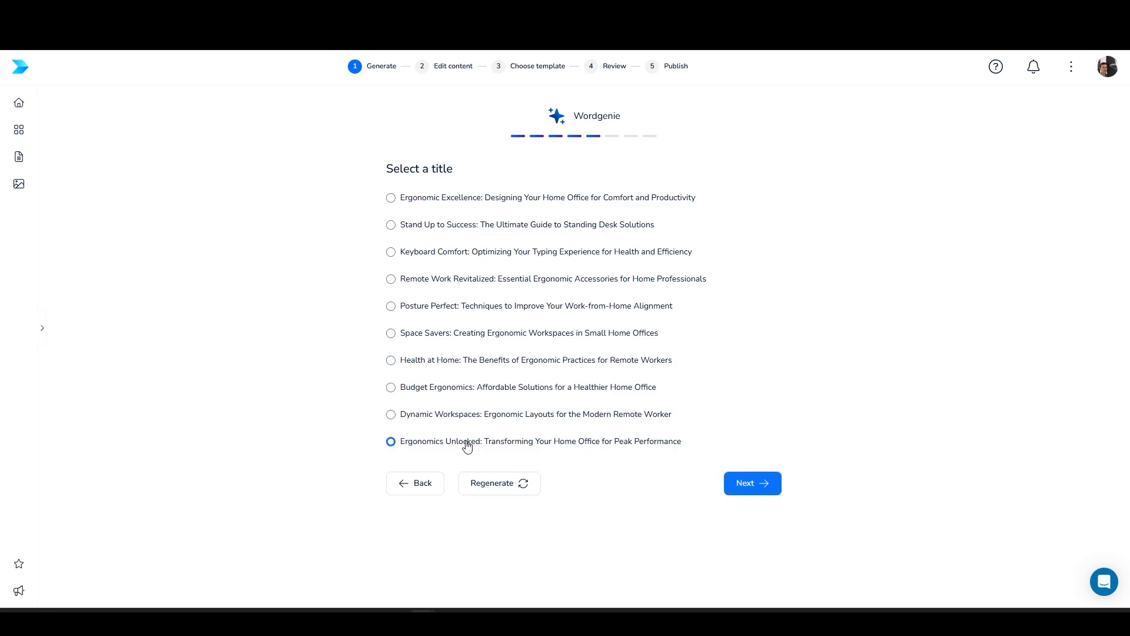
{"action": "left_click", "coordinate": [766, 490]}
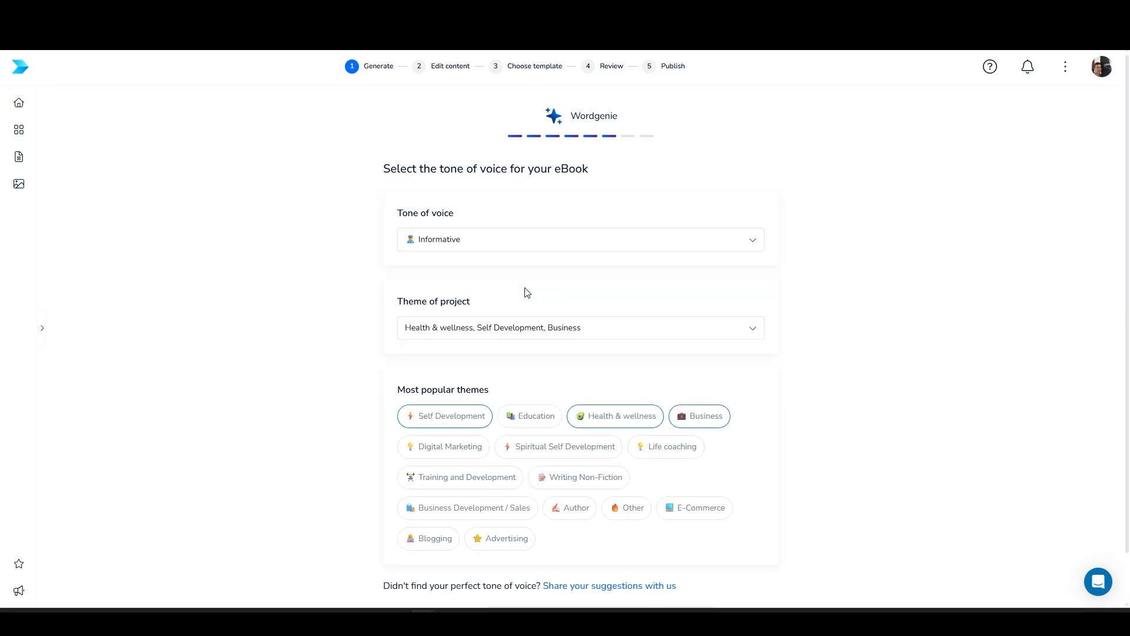
{"action": "left_click", "coordinate": [538, 246]}
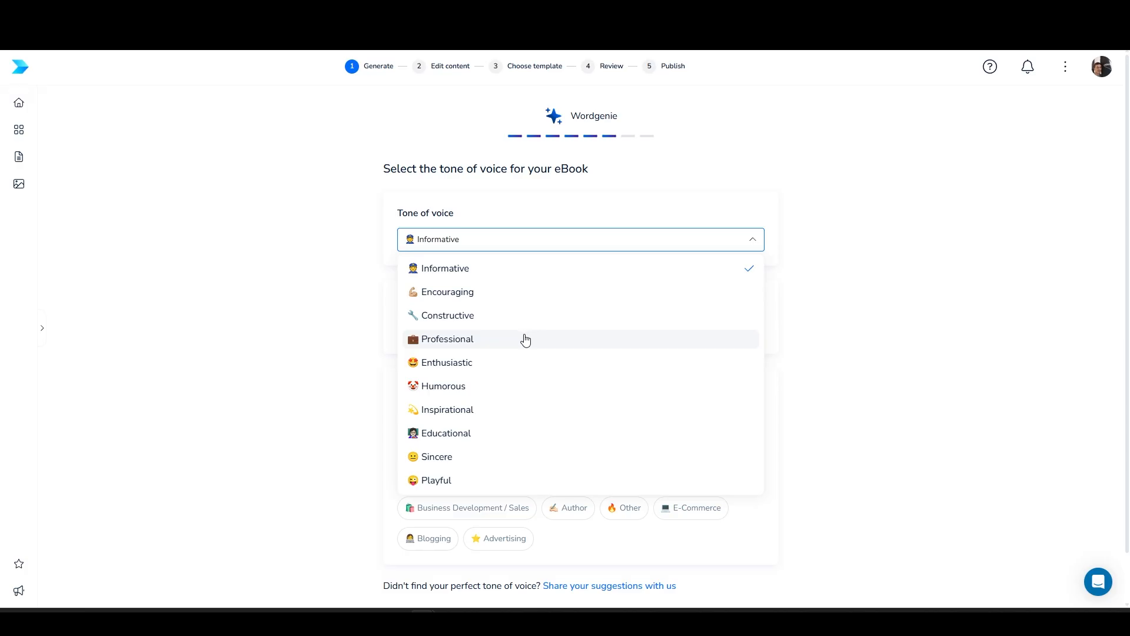
{"action": "left_click", "coordinate": [452, 391]}
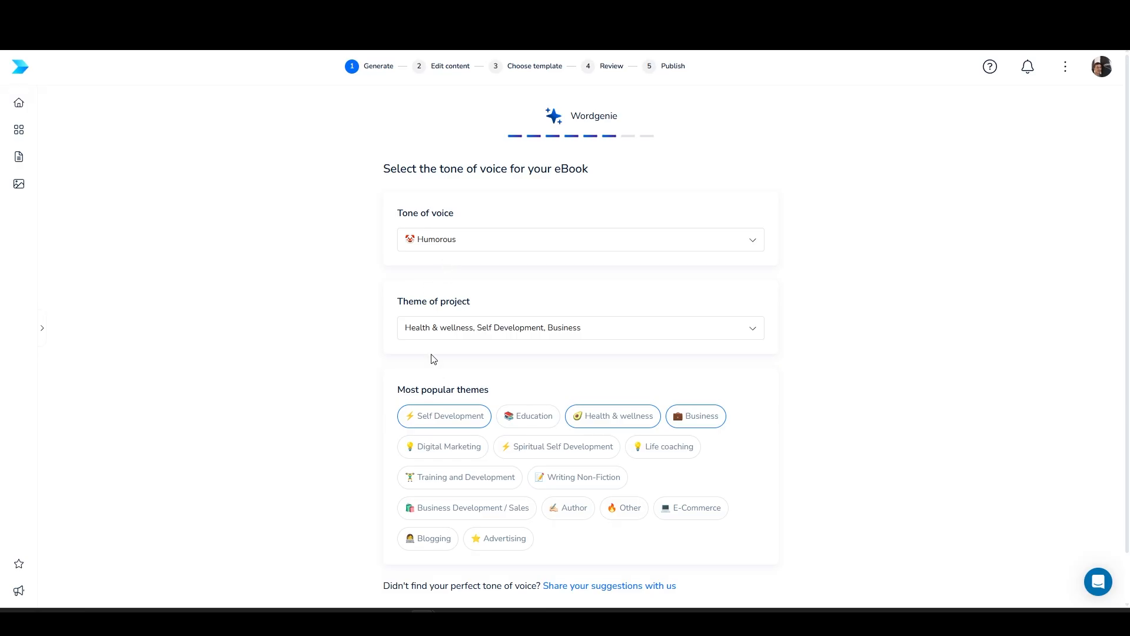
{"action": "scroll", "coordinate": [283, 342], "scroll_direction": "down", "scroll_amount": 1}
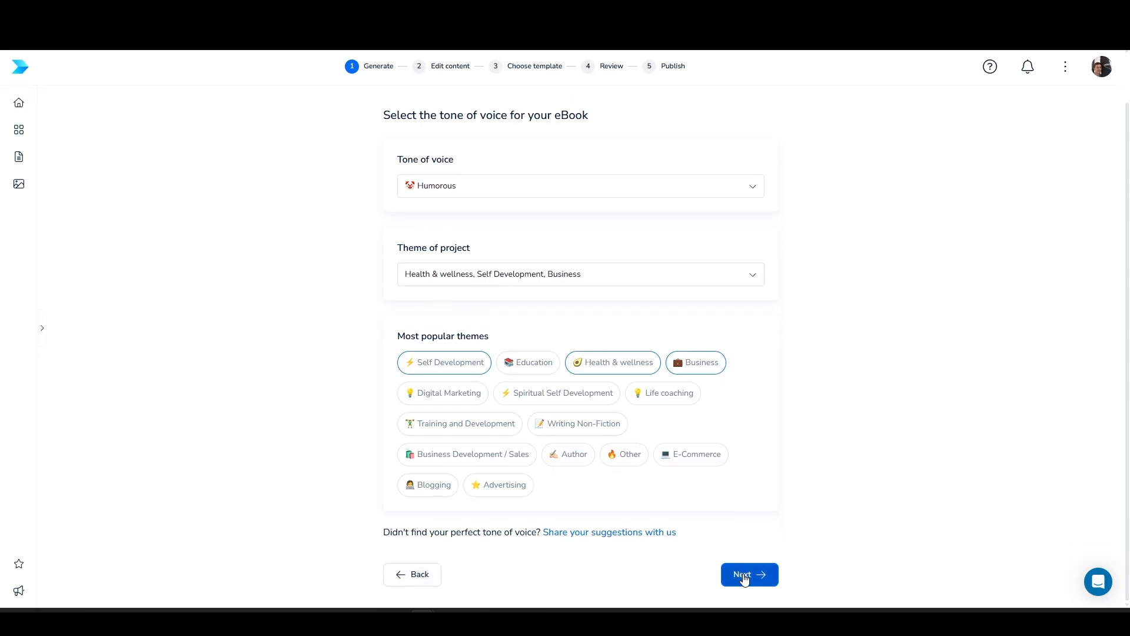
{"action": "left_click", "coordinate": [743, 577]}
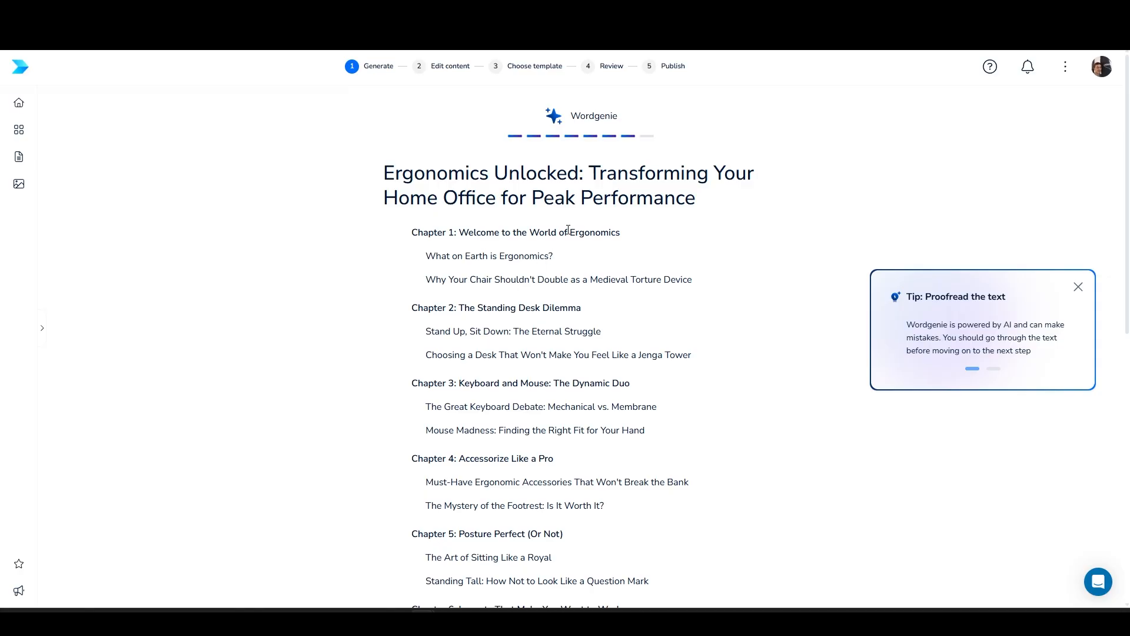
Step: Change the Chapter 10 heading in the outline to "The Future of Home Offices and Remote Work"
{"action": "scroll", "coordinate": [520, 247], "scroll_direction": "down", "scroll_amount": 2}
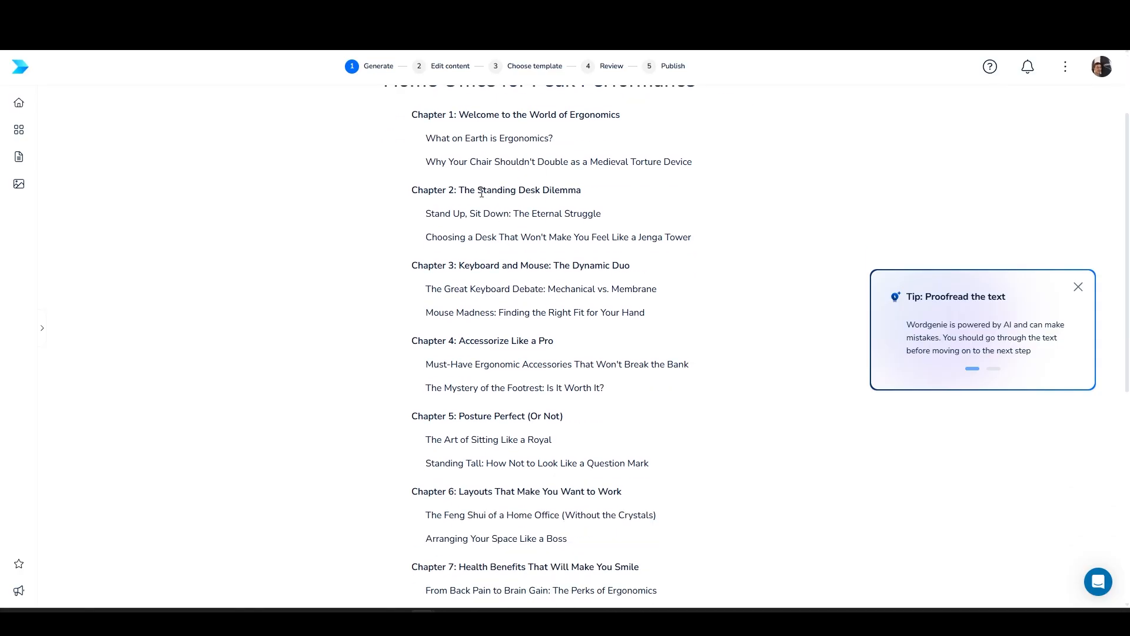
{"action": "scroll", "coordinate": [471, 194], "scroll_direction": "down", "scroll_amount": 2}
{"action": "scroll", "coordinate": [427, 203], "scroll_direction": "down", "scroll_amount": 2}
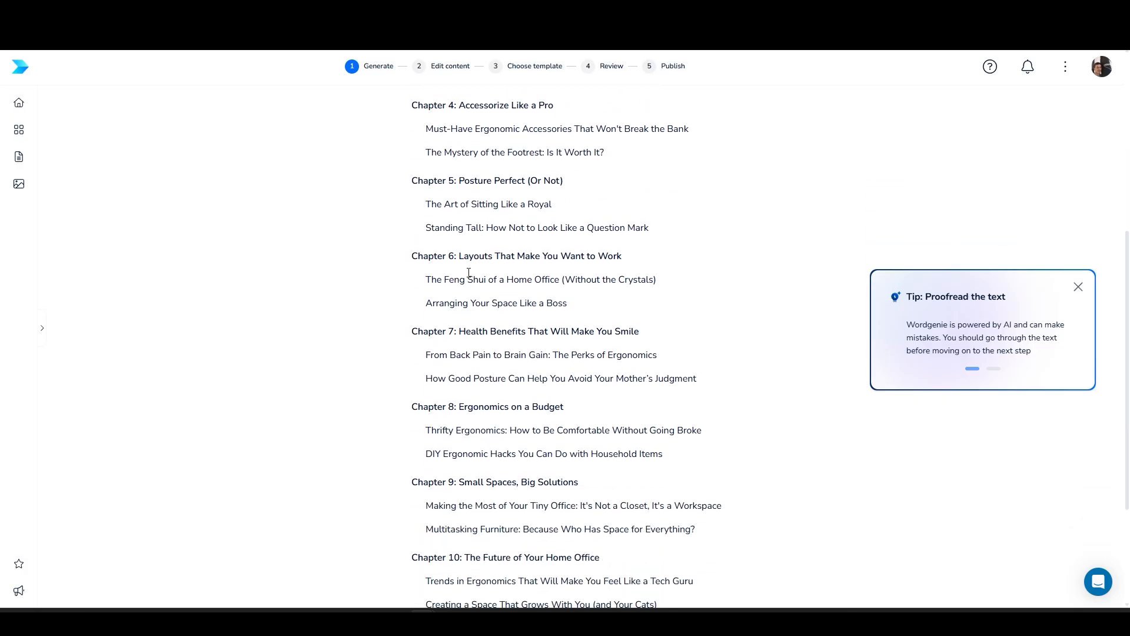
{"action": "scroll", "coordinate": [476, 272], "scroll_direction": "down", "scroll_amount": 2}
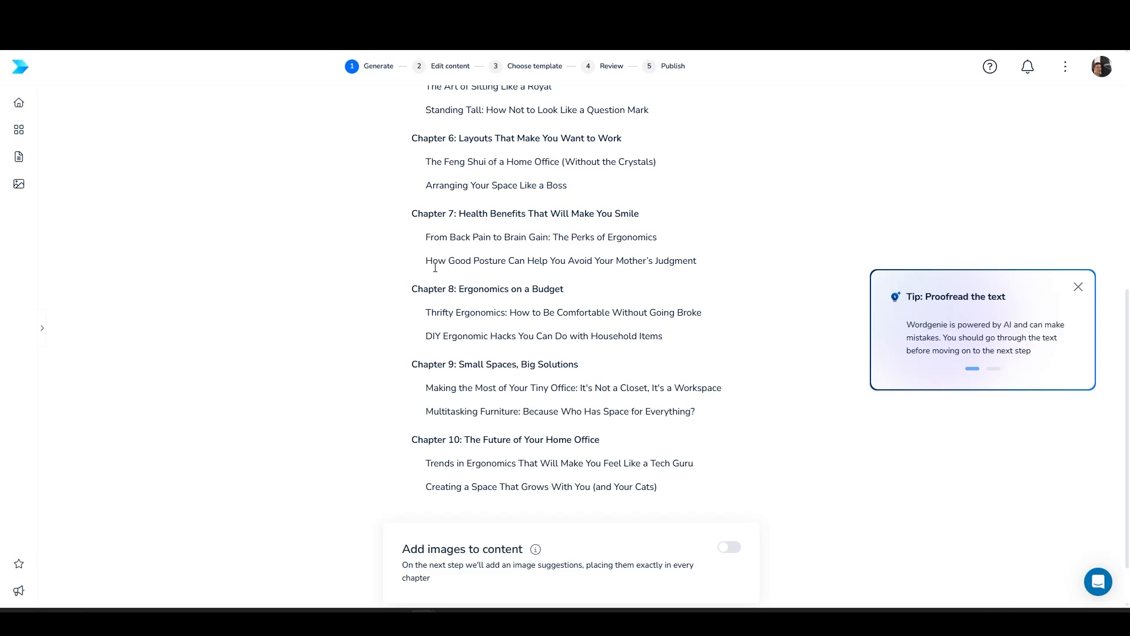
{"action": "scroll", "coordinate": [435, 268], "scroll_direction": "down", "scroll_amount": 1}
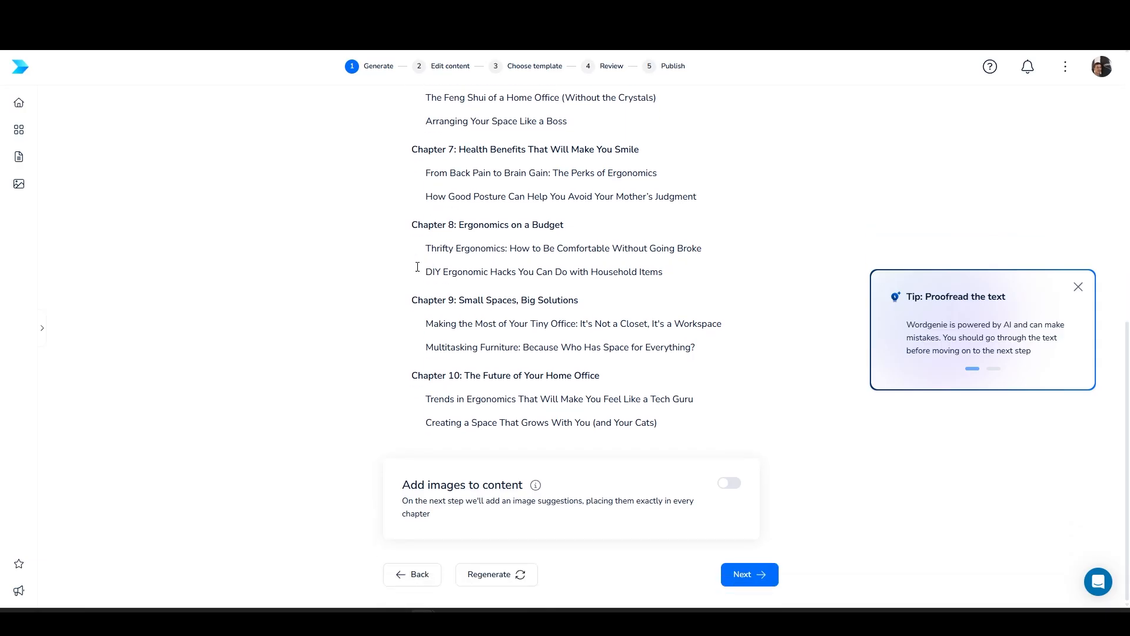
{"action": "left_click", "coordinate": [547, 376]}
{"action": "left_click_drag", "start_coordinate": [523, 376], "coordinate": [598, 377]}
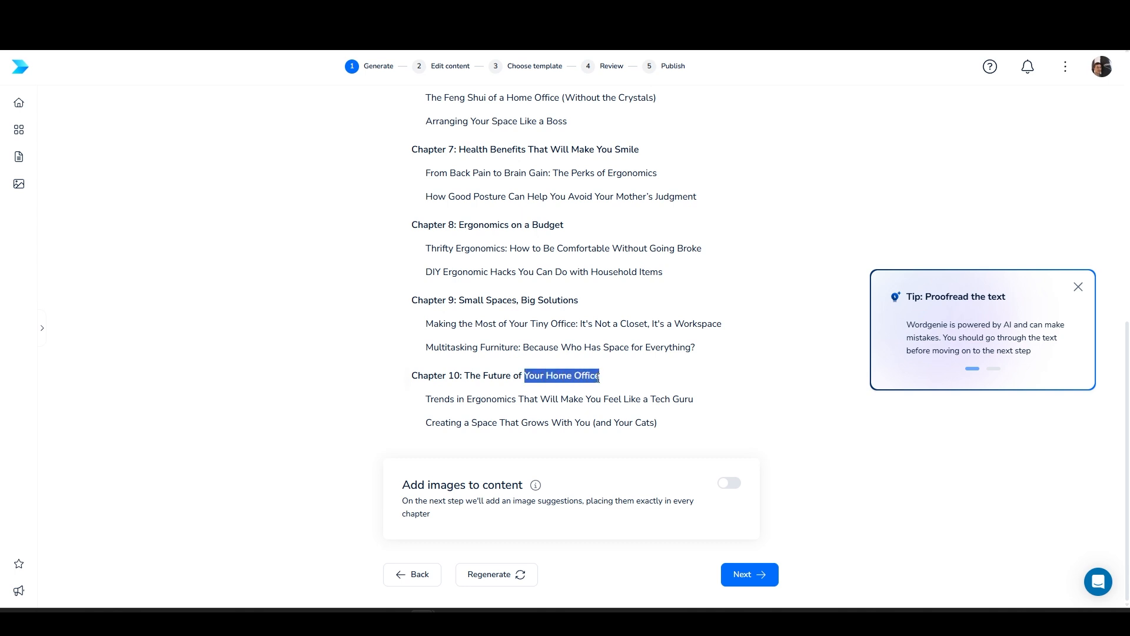
{"action": "type", "text": "Home and"}
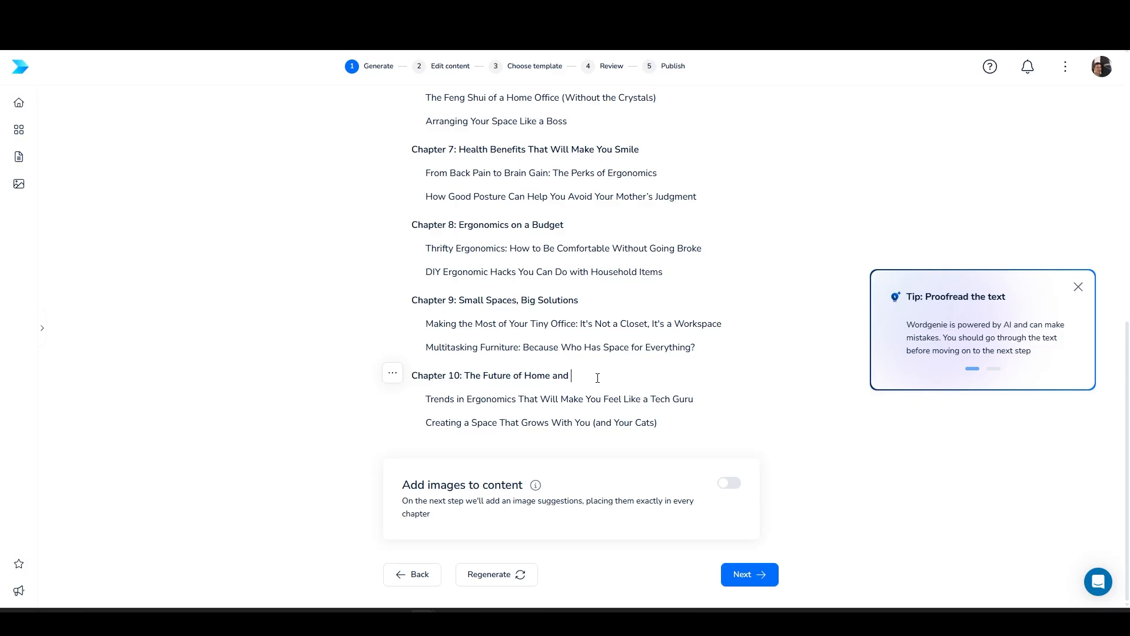
{"action": "type", "text": " Other Remote"}
{"action": "key", "text": "BackSpace"}
{"action": "key", "text": "BackSpace"}
{"action": "key", "text": "BackSpace"}
{"action": "key", "text": "BackSpace"}
{"action": "key", "text": "BackSpace"}
{"action": "key", "text": "BackSpace"}
{"action": "key", "text": "BackSpace"}
{"action": "key", "text": "BackSpace"}
{"action": "key", "text": "BackSpace"}
{"action": "key", "text": "BackSpace"}
{"action": "key", "text": "BackSpace"}
{"action": "key", "text": "BackSpace"}
{"action": "key", "text": "BackSpace"}
{"action": "key", "text": "BackSpace"}
{"action": "key", "text": "BackSpace"}
{"action": "key", "text": "BackSpace"}
{"action": "type", "text": "Offices and Remote Work"}
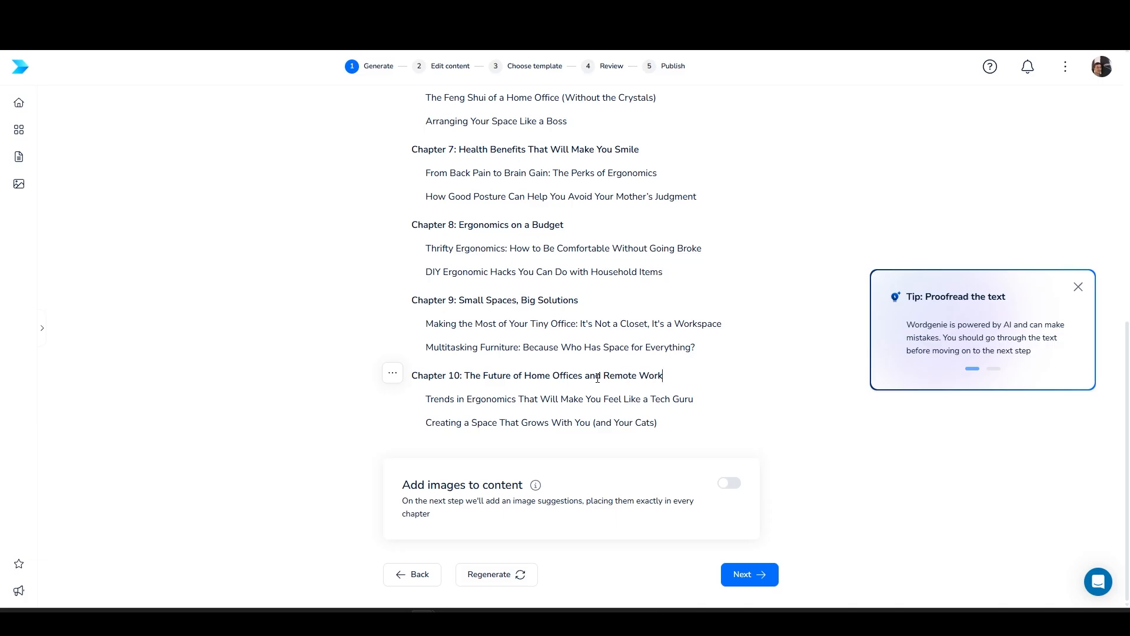
Step: Append "Setups" to the Chapter 10 heading and generate the eBook content with image suggestions enabled
{"action": "type", "text": " Setups"}
{"action": "left_click", "coordinate": [729, 484]}
{"action": "left_click", "coordinate": [749, 581]}
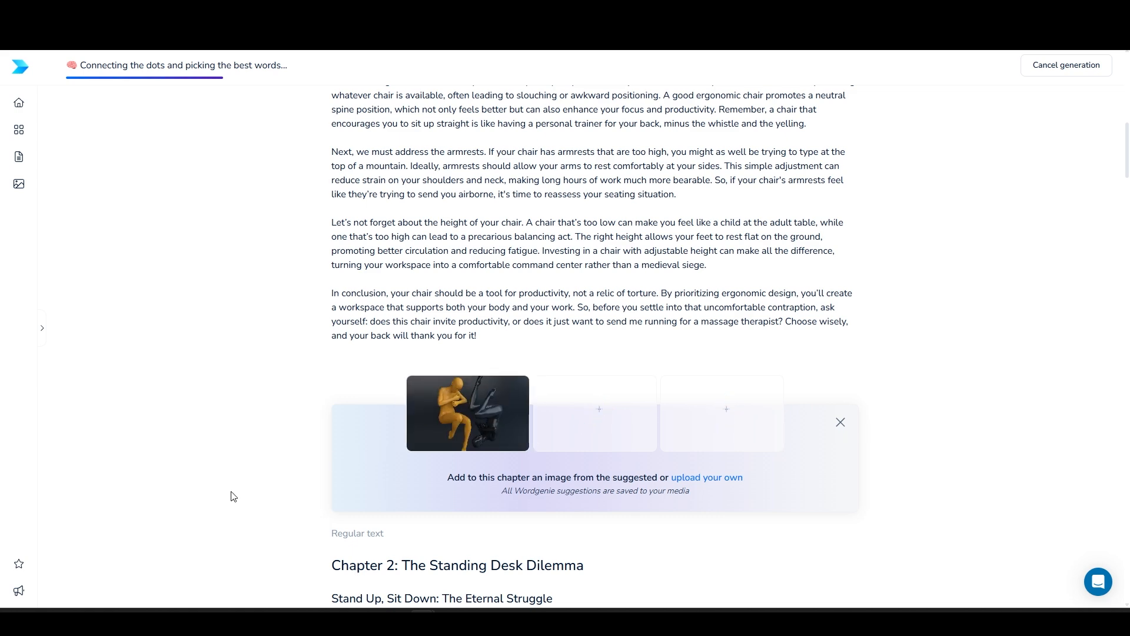
Step: Examine the generated text and suggested images of Chapters 1 and 2 while the remaining content is being written
{"action": "scroll", "coordinate": [234, 494], "scroll_direction": "down", "scroll_amount": 6}
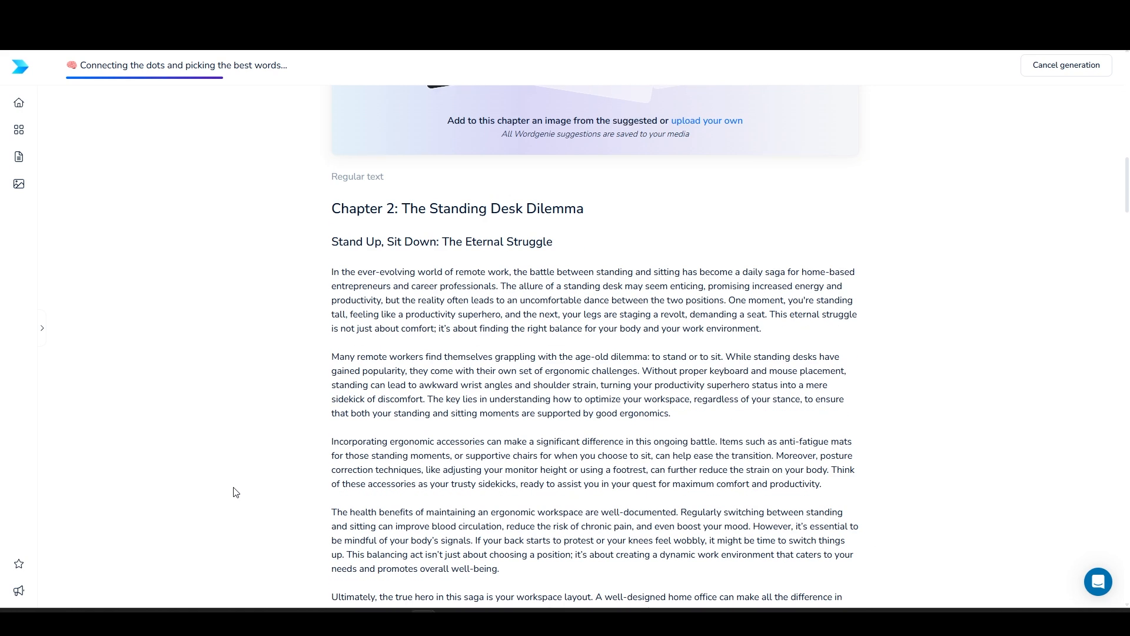
{"action": "scroll", "coordinate": [234, 493], "scroll_direction": "down", "scroll_amount": 18}
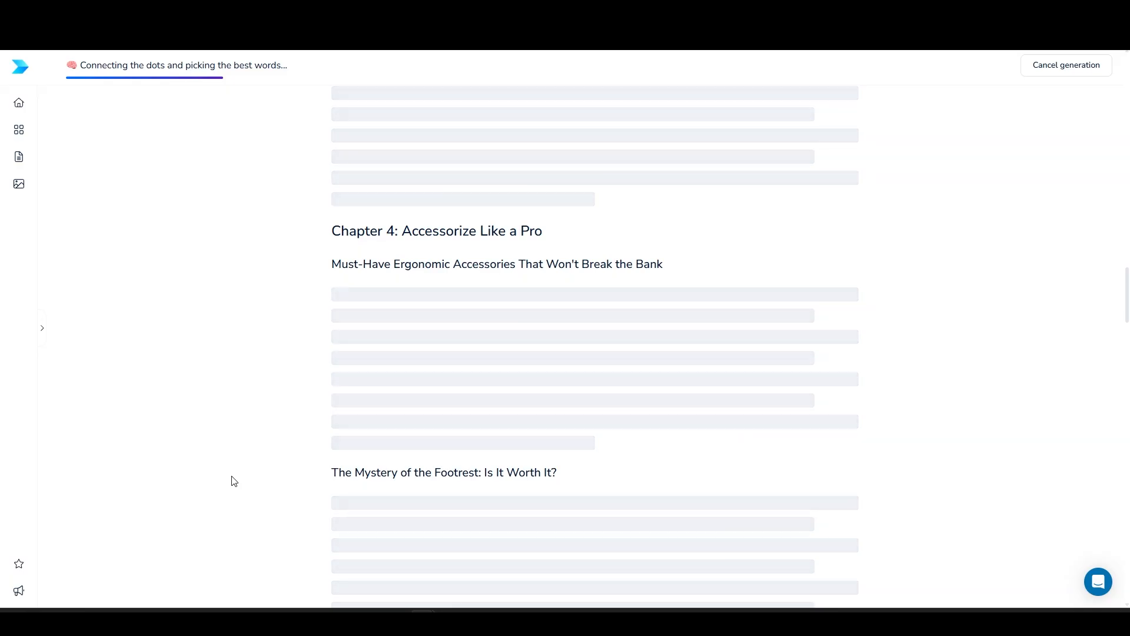
{"action": "scroll", "coordinate": [234, 488], "scroll_direction": "up", "scroll_amount": 13}
{"action": "scroll", "coordinate": [234, 480], "scroll_direction": "up", "scroll_amount": 5}
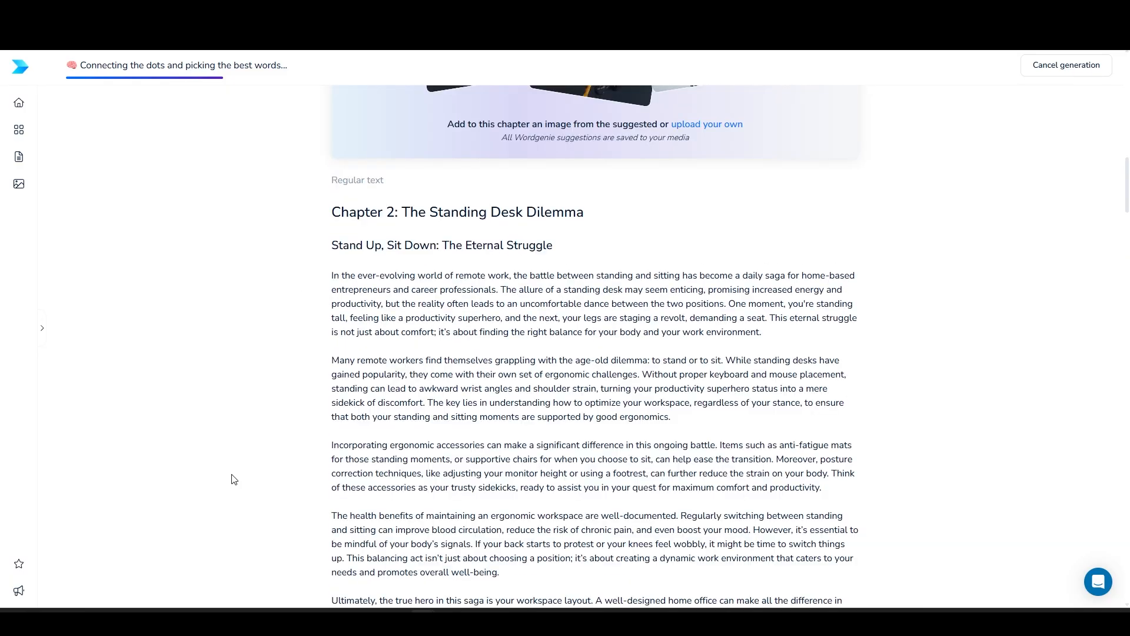
{"action": "scroll", "coordinate": [234, 478], "scroll_direction": "up", "scroll_amount": 5}
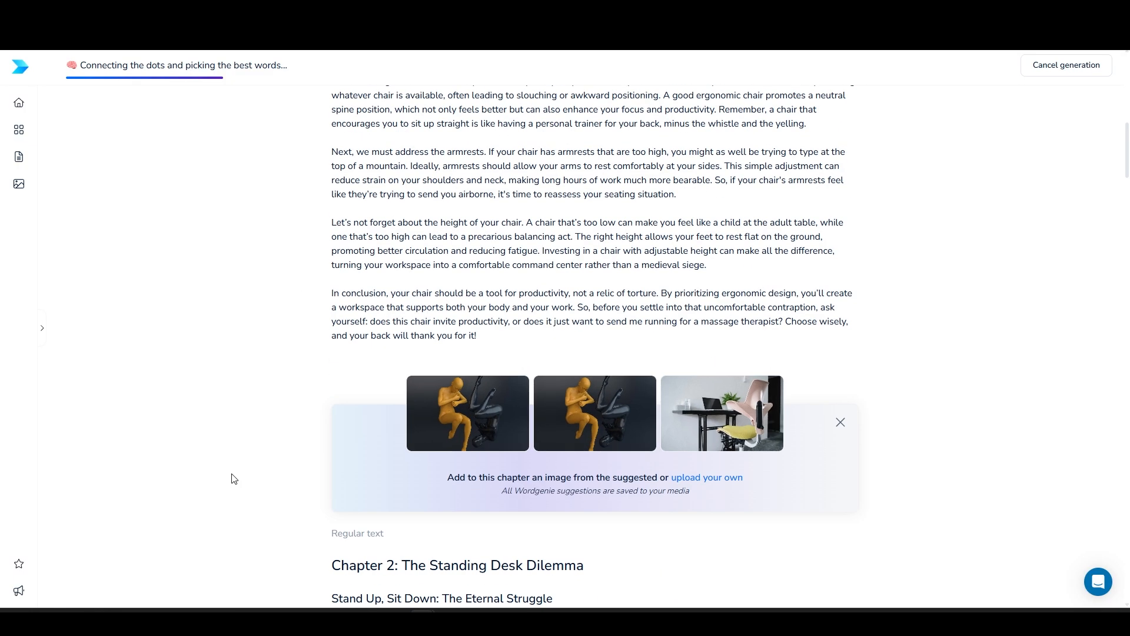
{"action": "scroll", "coordinate": [232, 478], "scroll_direction": "up", "scroll_amount": 5}
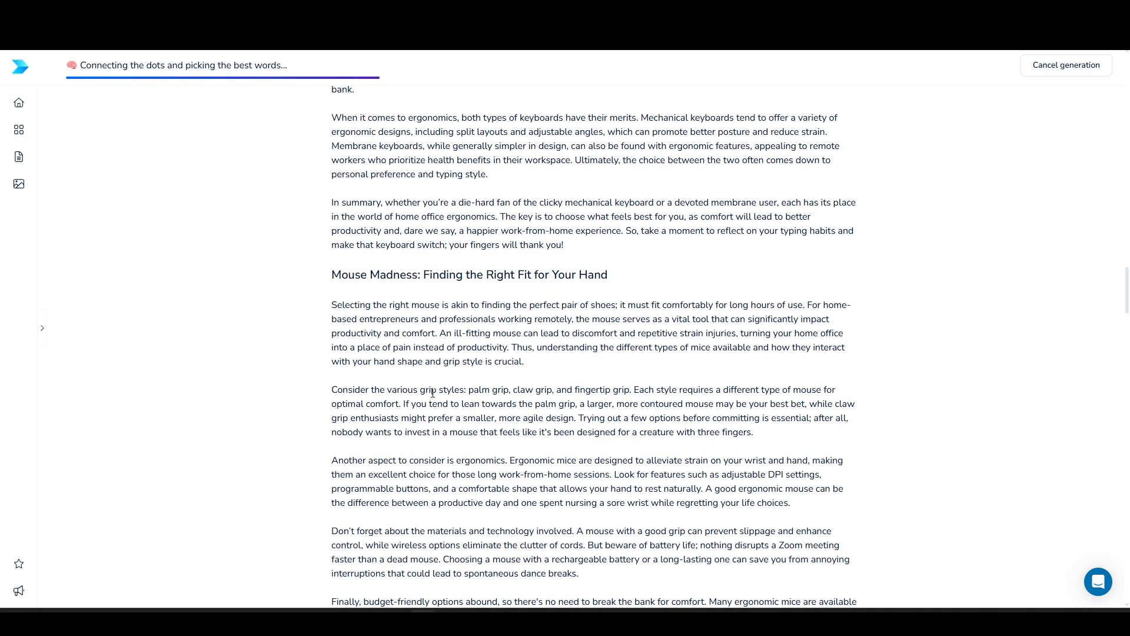
Step: Review the generation progress through the Chapter 10 headings, and check the image suggestions for Chapters 2 and 3
{"action": "scroll", "coordinate": [421, 405], "scroll_direction": "down", "scroll_amount": 10}
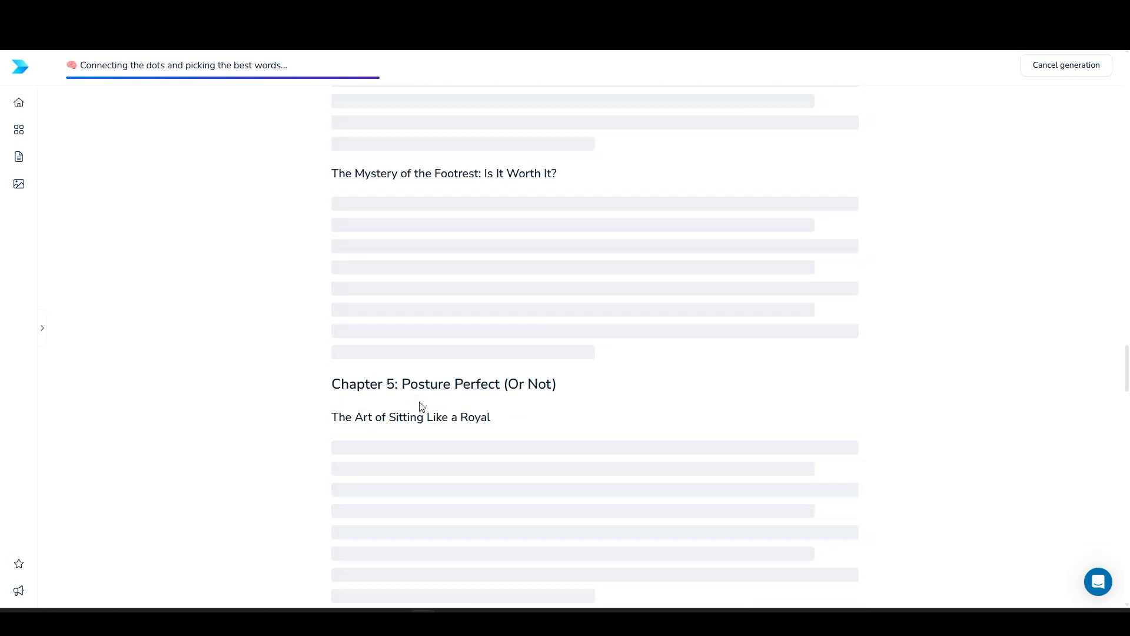
{"action": "scroll", "coordinate": [420, 402], "scroll_direction": "down", "scroll_amount": 14}
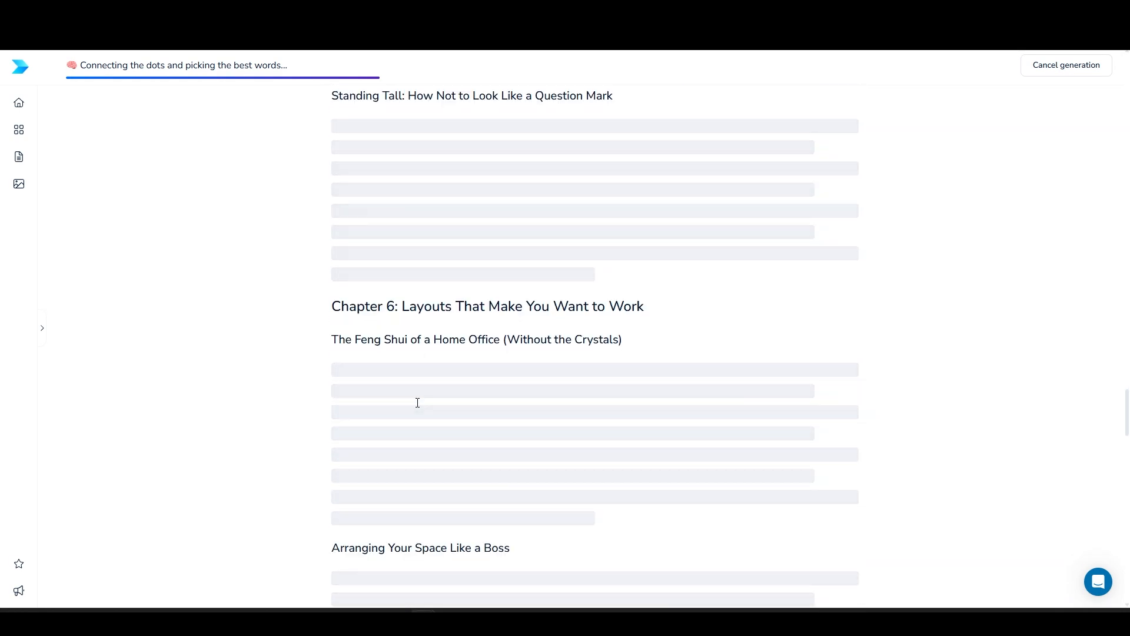
{"action": "scroll", "coordinate": [418, 408], "scroll_direction": "down", "scroll_amount": 10}
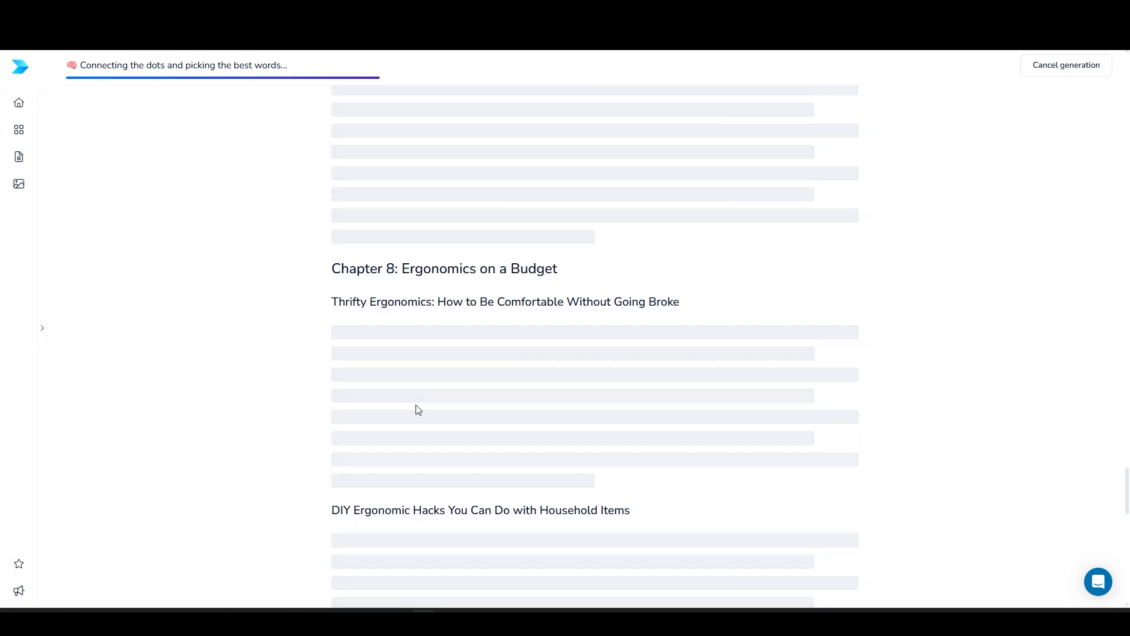
{"action": "scroll", "coordinate": [418, 410], "scroll_direction": "down", "scroll_amount": 15}
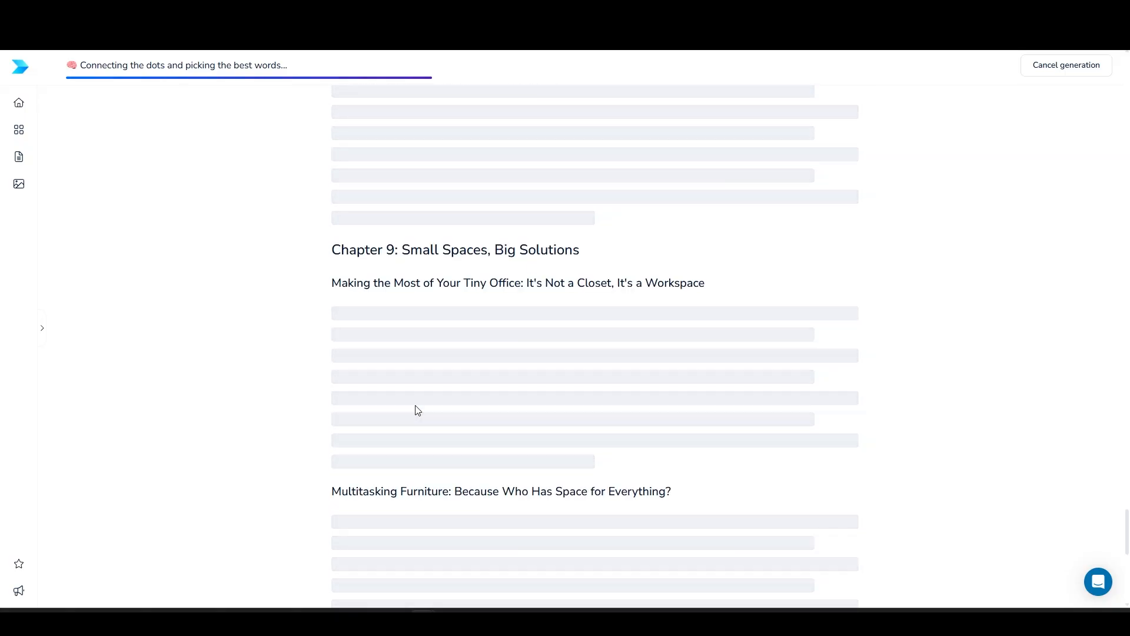
{"action": "scroll", "coordinate": [418, 411], "scroll_direction": "down", "scroll_amount": 4}
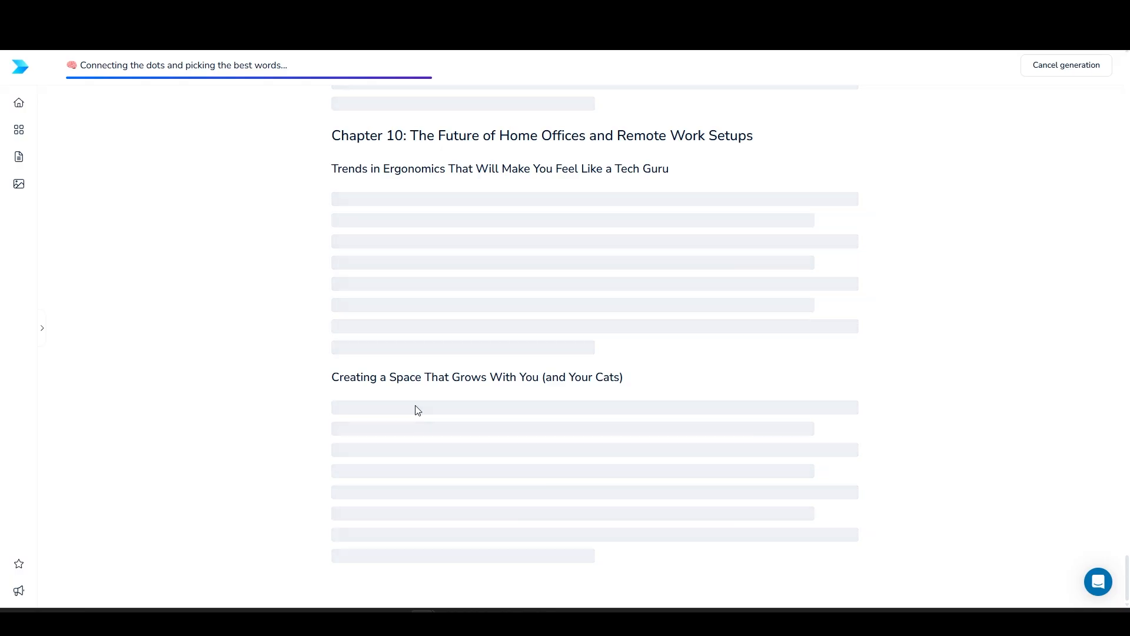
{"action": "scroll", "coordinate": [418, 410], "scroll_direction": "up", "scroll_amount": 1}
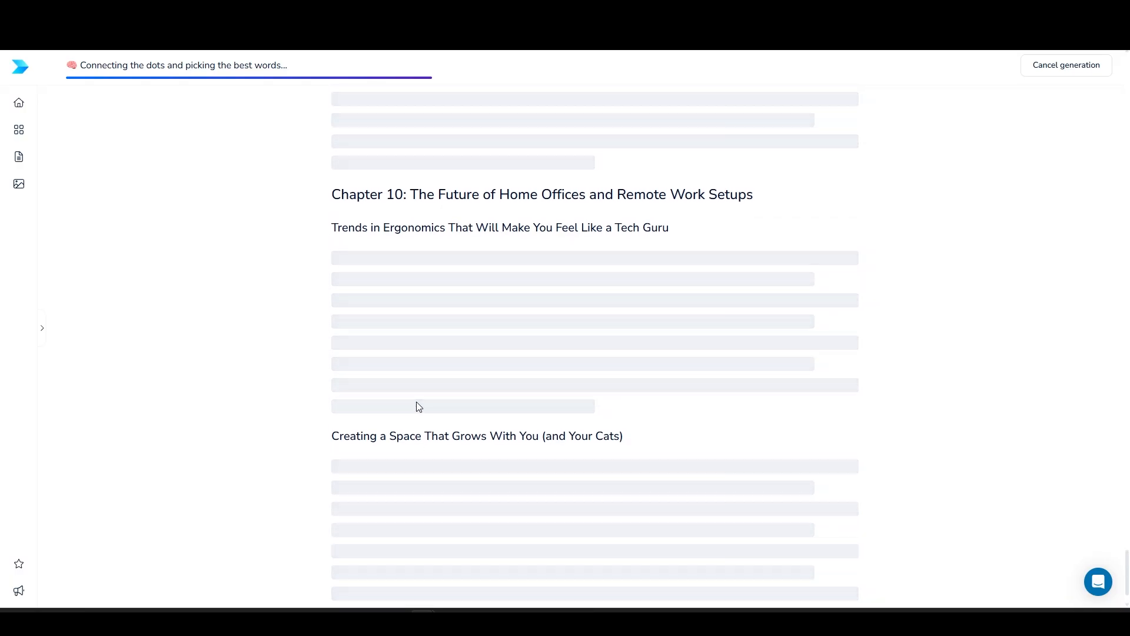
{"action": "scroll", "coordinate": [418, 406], "scroll_direction": "up", "scroll_amount": 2}
{"action": "scroll", "coordinate": [415, 401], "scroll_direction": "up", "scroll_amount": 20}
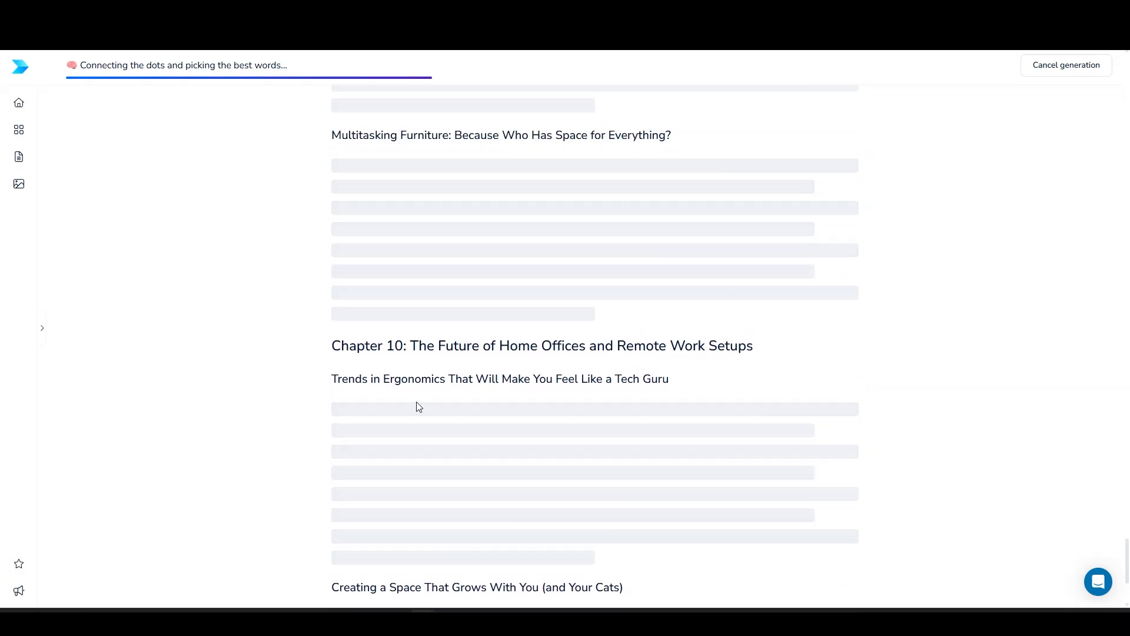
{"action": "scroll", "coordinate": [415, 400], "scroll_direction": "up", "scroll_amount": 20}
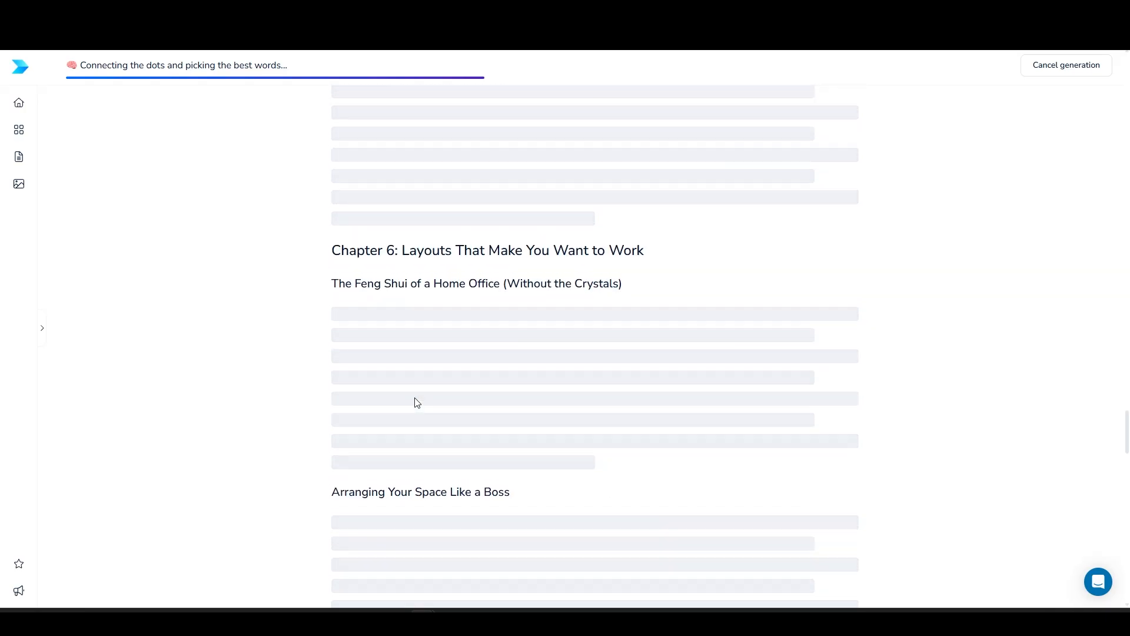
{"action": "scroll", "coordinate": [415, 401], "scroll_direction": "up", "scroll_amount": 20}
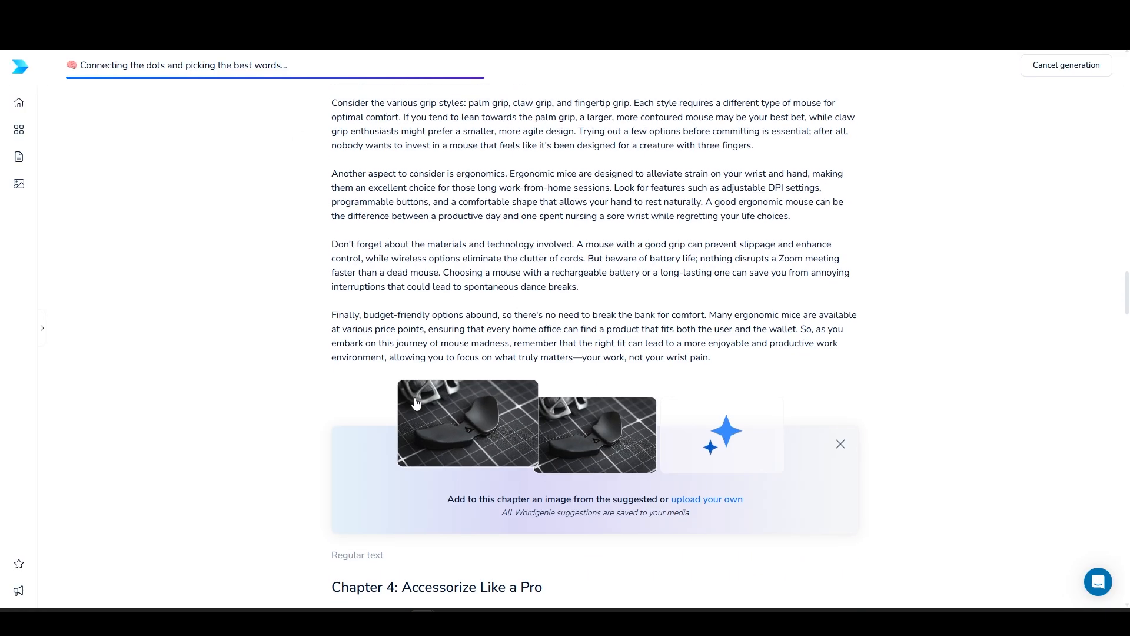
{"action": "scroll", "coordinate": [415, 402], "scroll_direction": "up", "scroll_amount": 15}
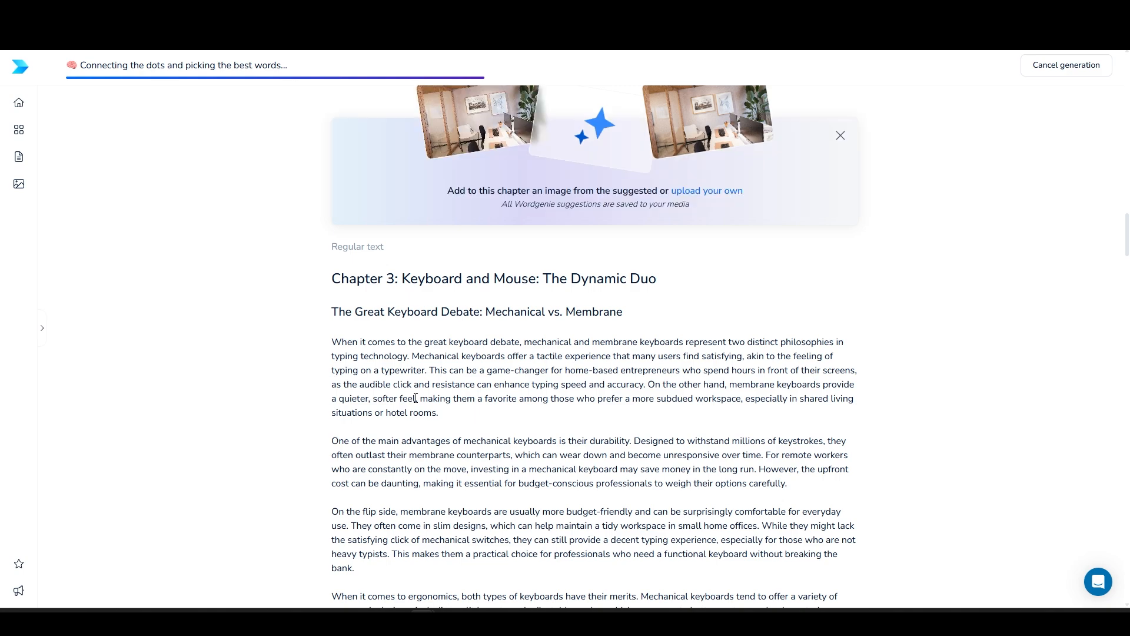
{"action": "scroll", "coordinate": [415, 400], "scroll_direction": "up", "scroll_amount": 5}
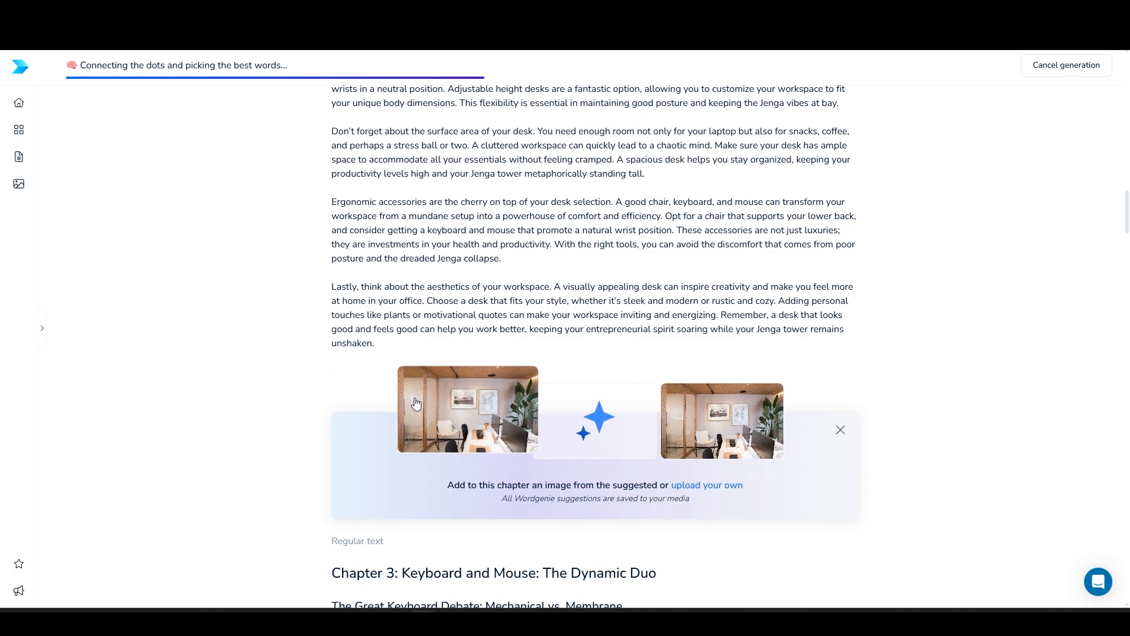
Step: Insert the suggested pink and yellow chair photo into Chapter 1 and the office with desks and plant photo into Chapter 2
{"action": "scroll", "coordinate": [416, 402], "scroll_direction": "up", "scroll_amount": 20}
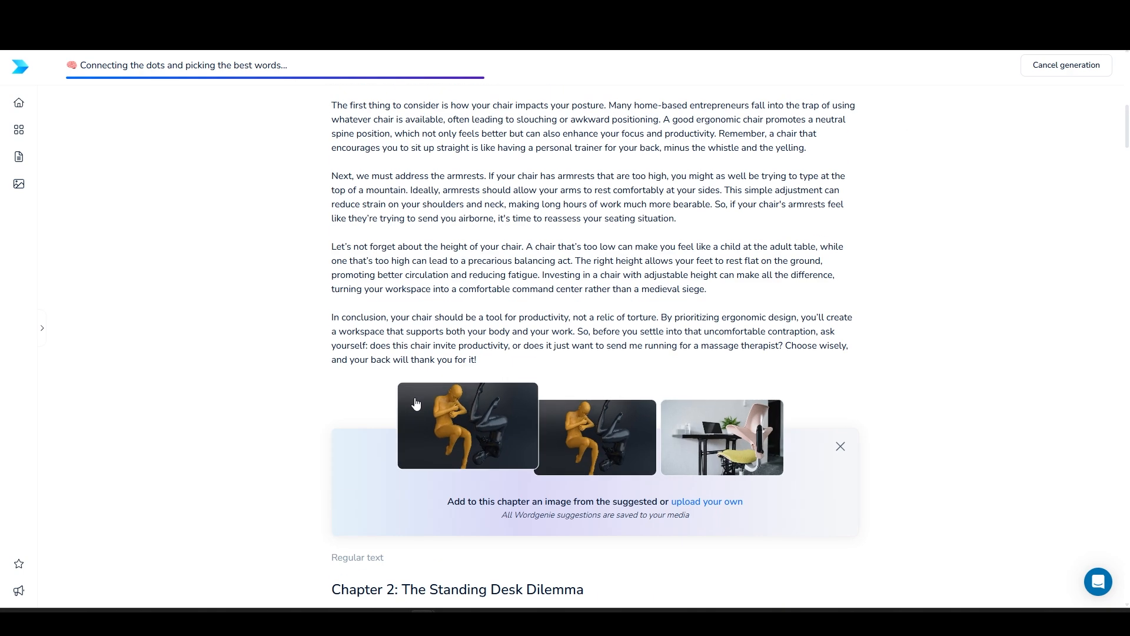
{"action": "left_click", "coordinate": [722, 447]}
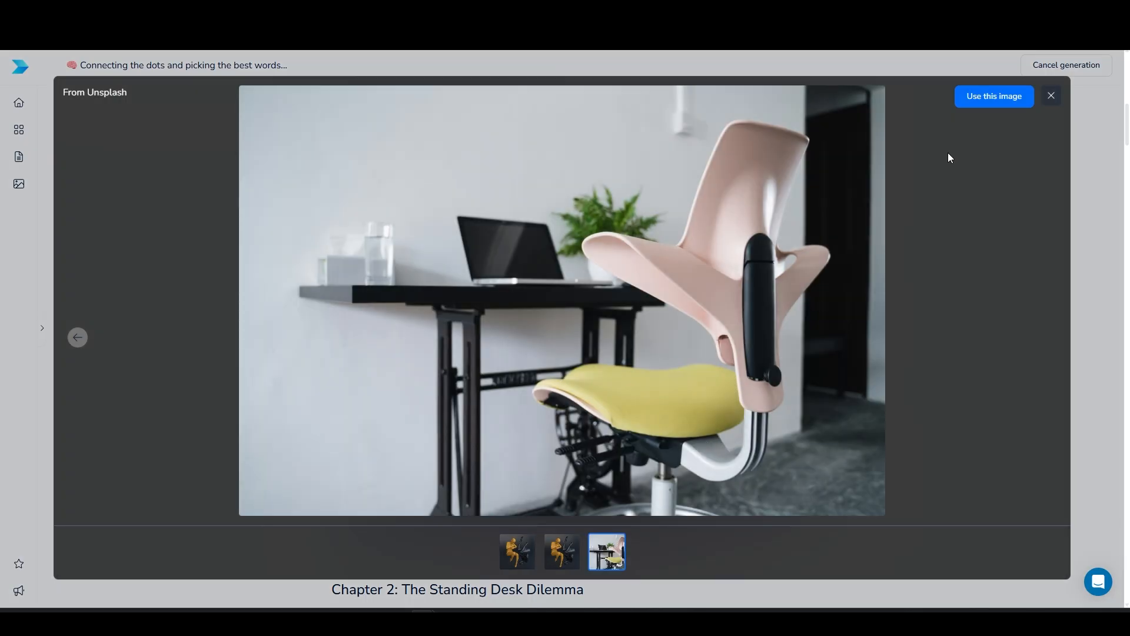
{"action": "left_click", "coordinate": [998, 107]}
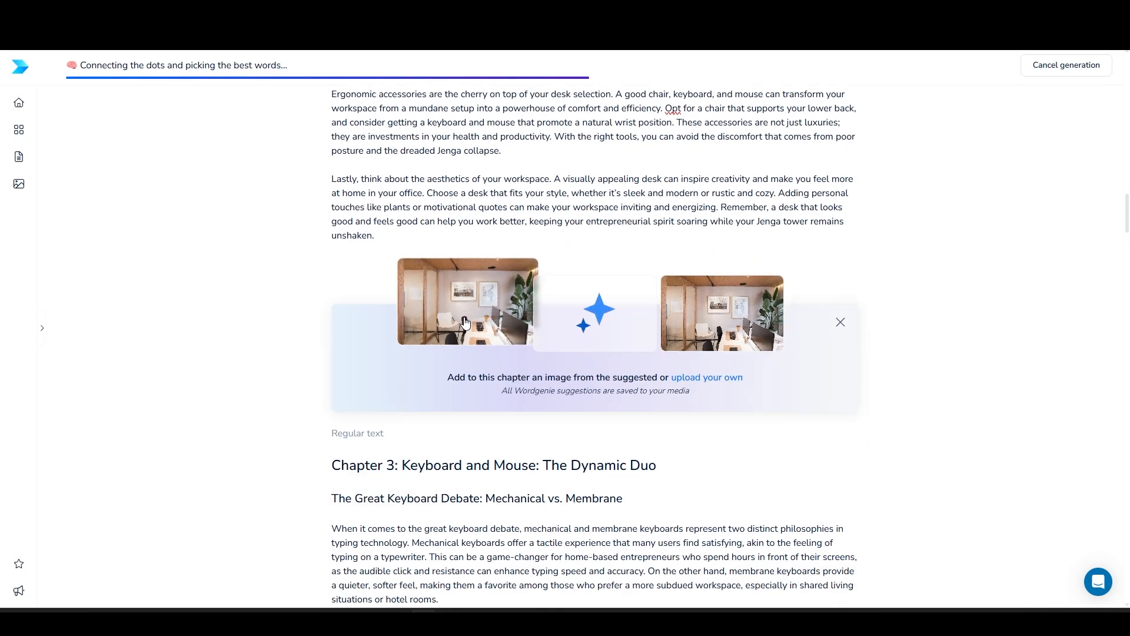
{"action": "left_click", "coordinate": [662, 312]}
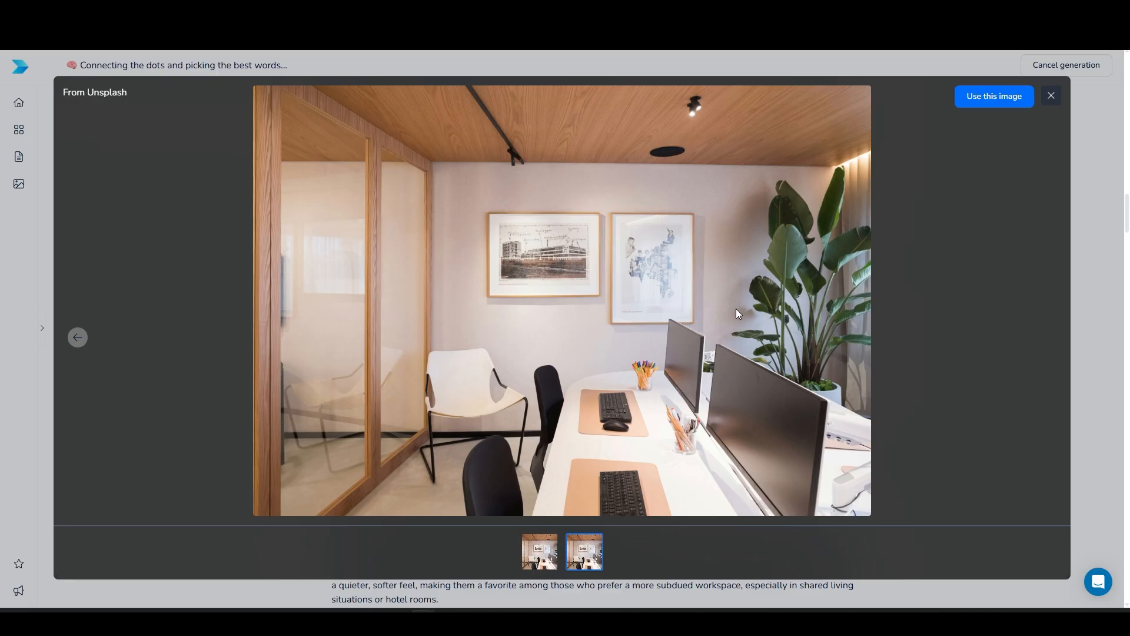
{"action": "left_click", "coordinate": [1004, 106]}
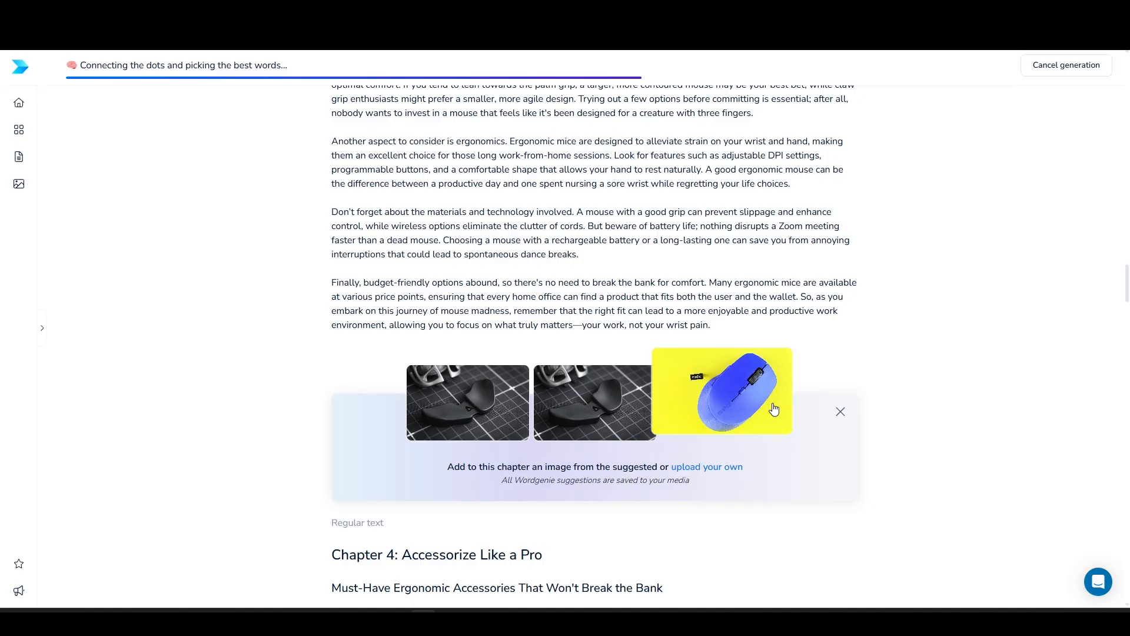
Step: Dismiss the image suggestions at the ends of Chapters 3 through 7 without adding any image
{"action": "left_click", "coordinate": [838, 412]}
{"action": "scroll", "coordinate": [697, 389], "scroll_direction": "down", "scroll_amount": 15}
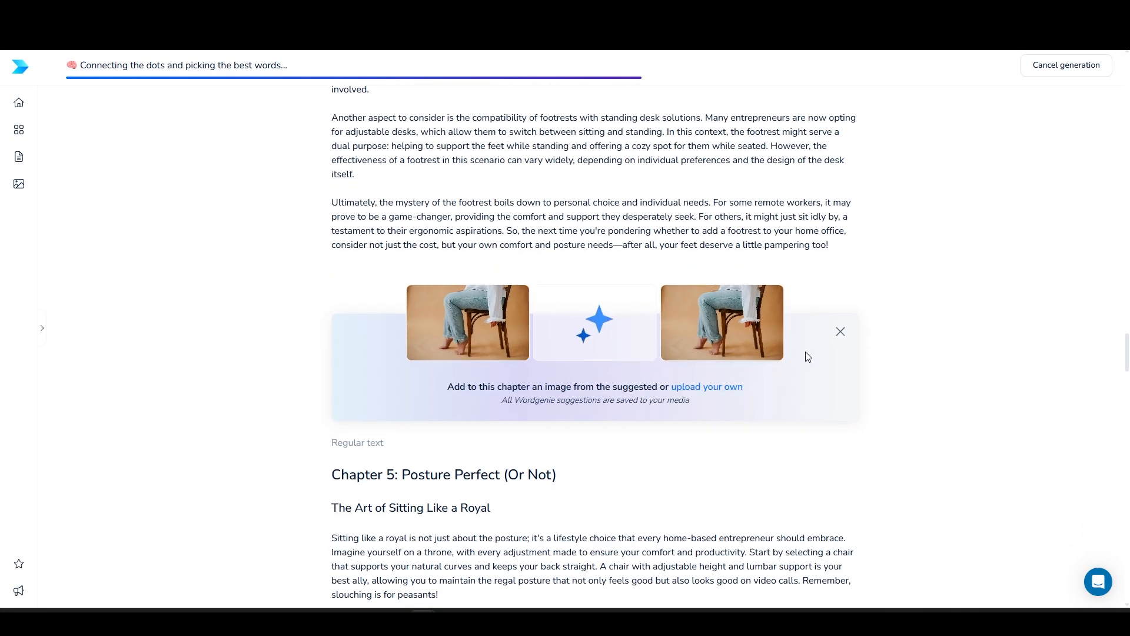
{"action": "left_click", "coordinate": [840, 331]}
{"action": "scroll", "coordinate": [585, 373], "scroll_direction": "down", "scroll_amount": 12}
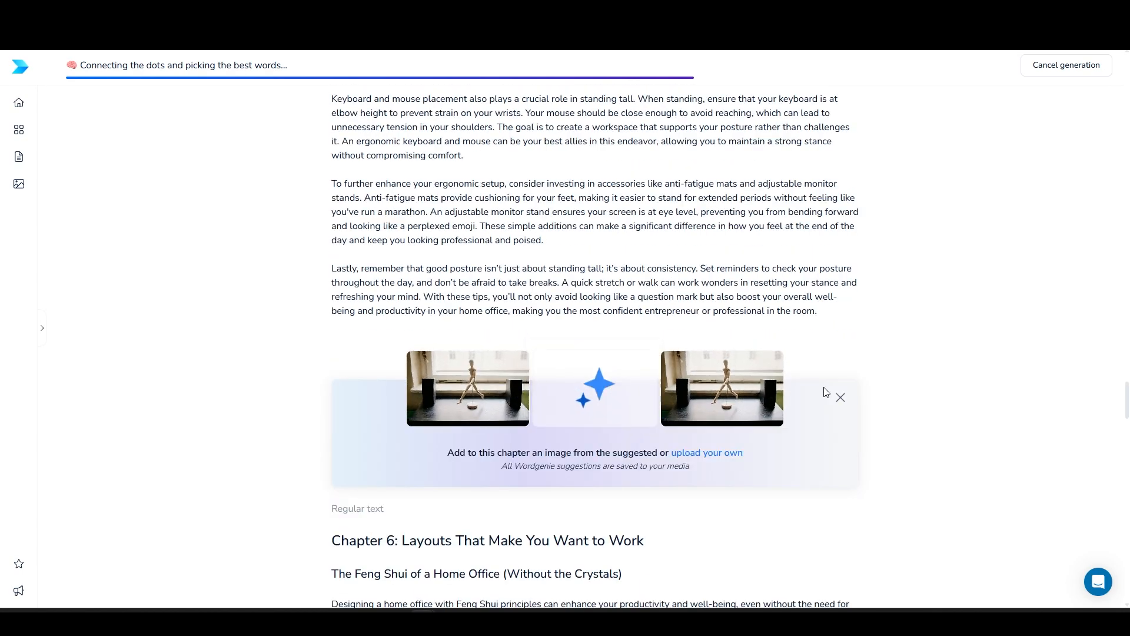
{"action": "left_click", "coordinate": [841, 397]}
{"action": "scroll", "coordinate": [756, 419], "scroll_direction": "down", "scroll_amount": 10}
{"action": "scroll", "coordinate": [746, 420], "scroll_direction": "down", "scroll_amount": 5}
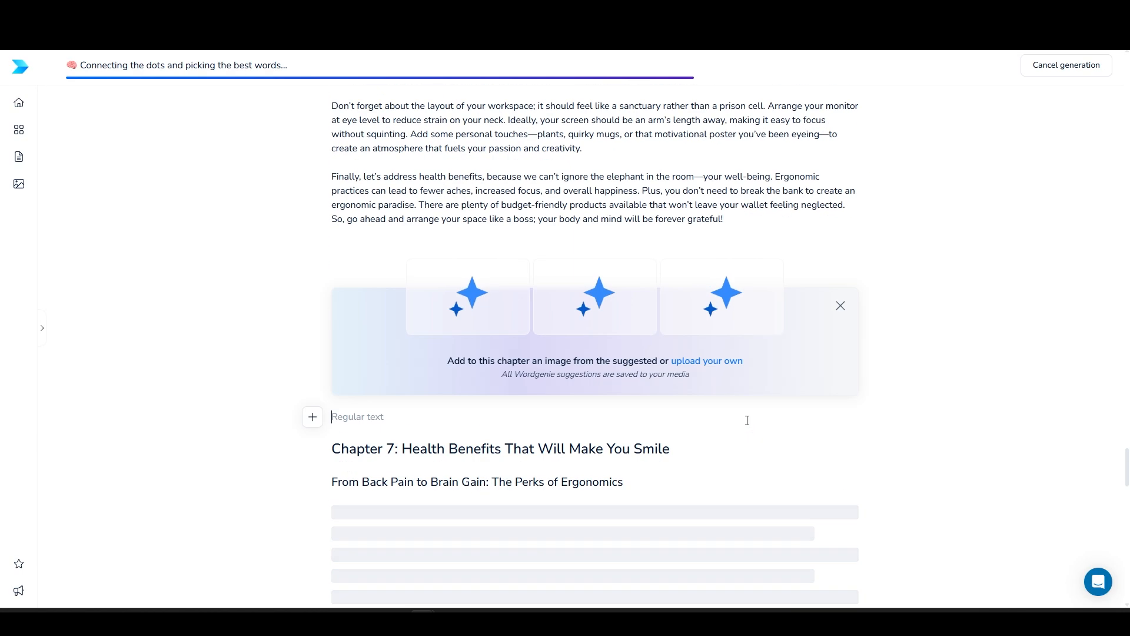
{"action": "left_click", "coordinate": [840, 305]}
{"action": "scroll", "coordinate": [775, 363], "scroll_direction": "down", "scroll_amount": 5}
{"action": "scroll", "coordinate": [774, 365], "scroll_direction": "up", "scroll_amount": 9}
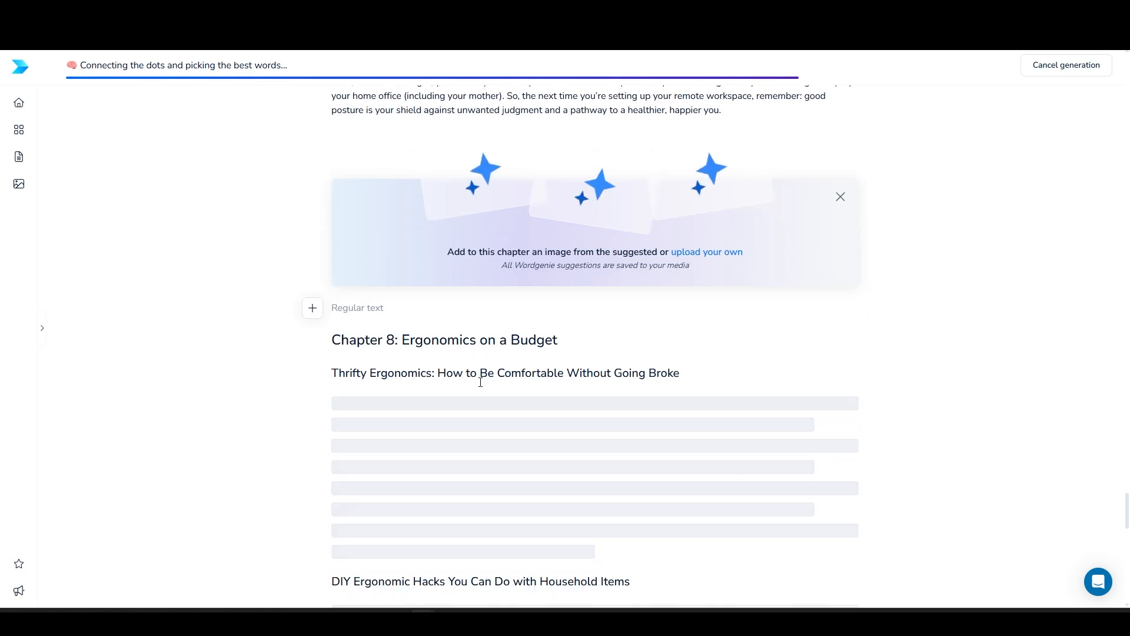
{"action": "left_click", "coordinate": [840, 196]}
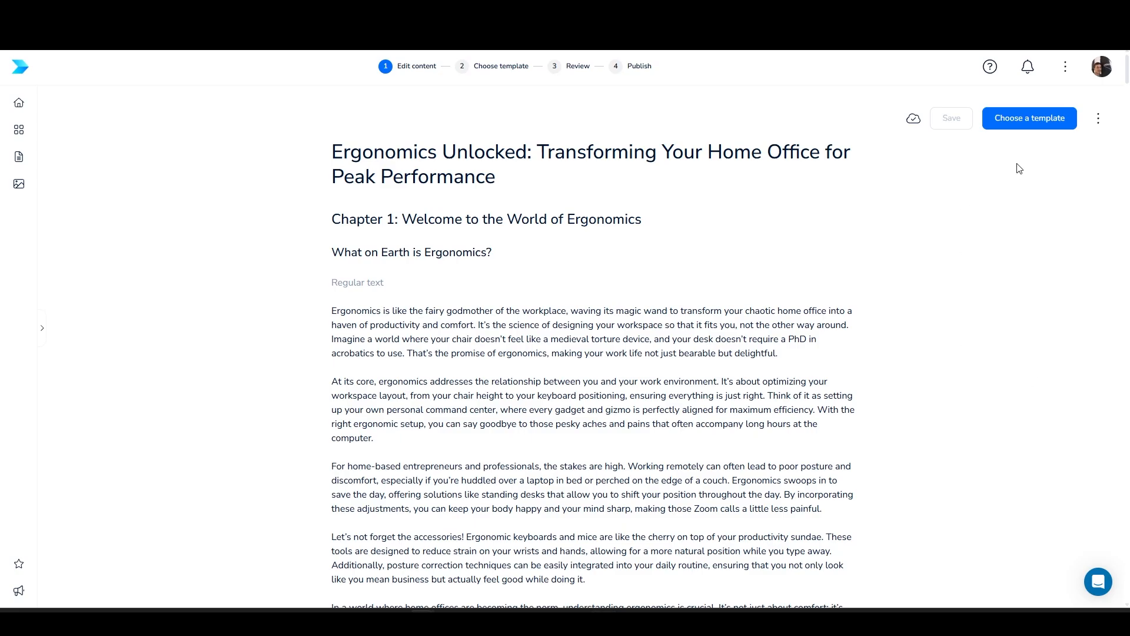
Step: Proceed to template selection for the finished eBook and filter the templates to the Two Column type
{"action": "left_click", "coordinate": [1030, 126]}
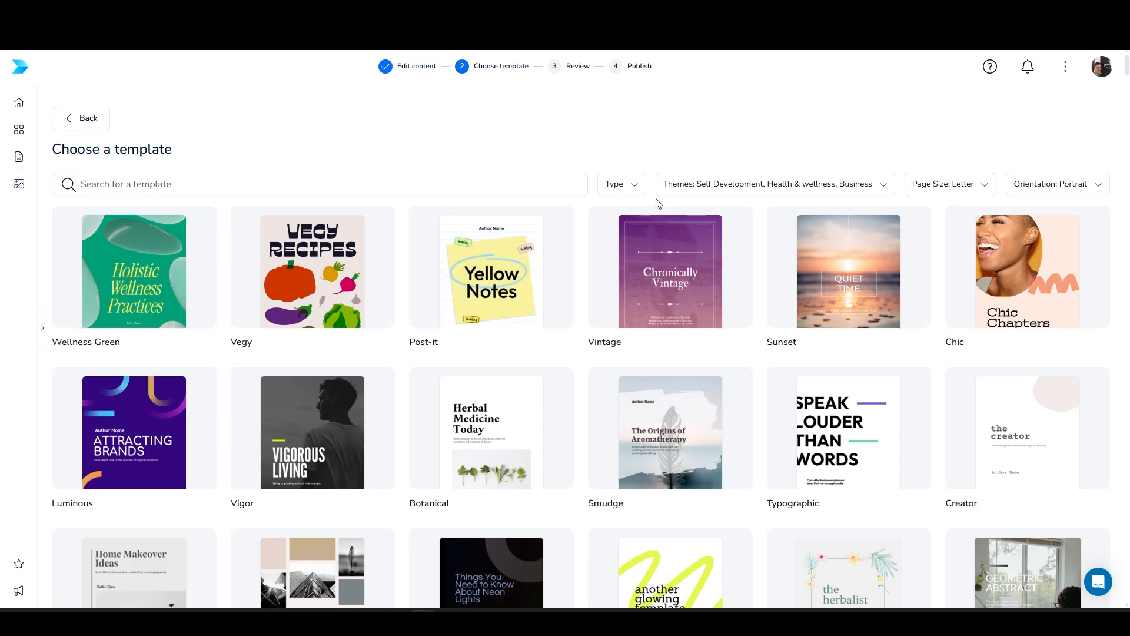
{"action": "left_click", "coordinate": [637, 186]}
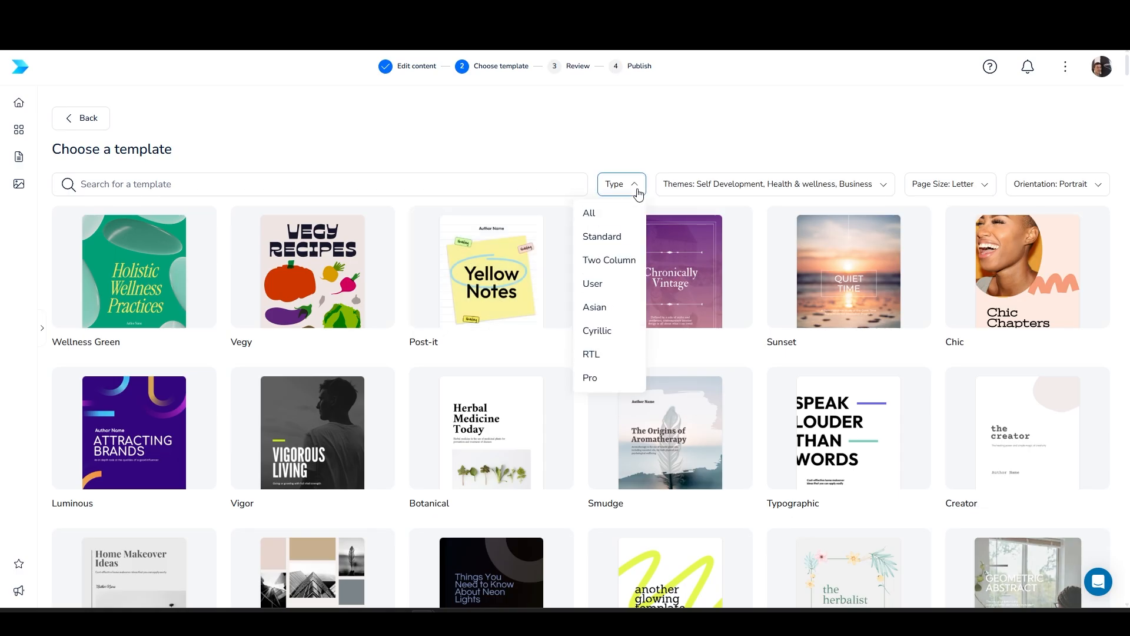
{"action": "left_click", "coordinate": [714, 187]}
{"action": "left_click", "coordinate": [870, 184]}
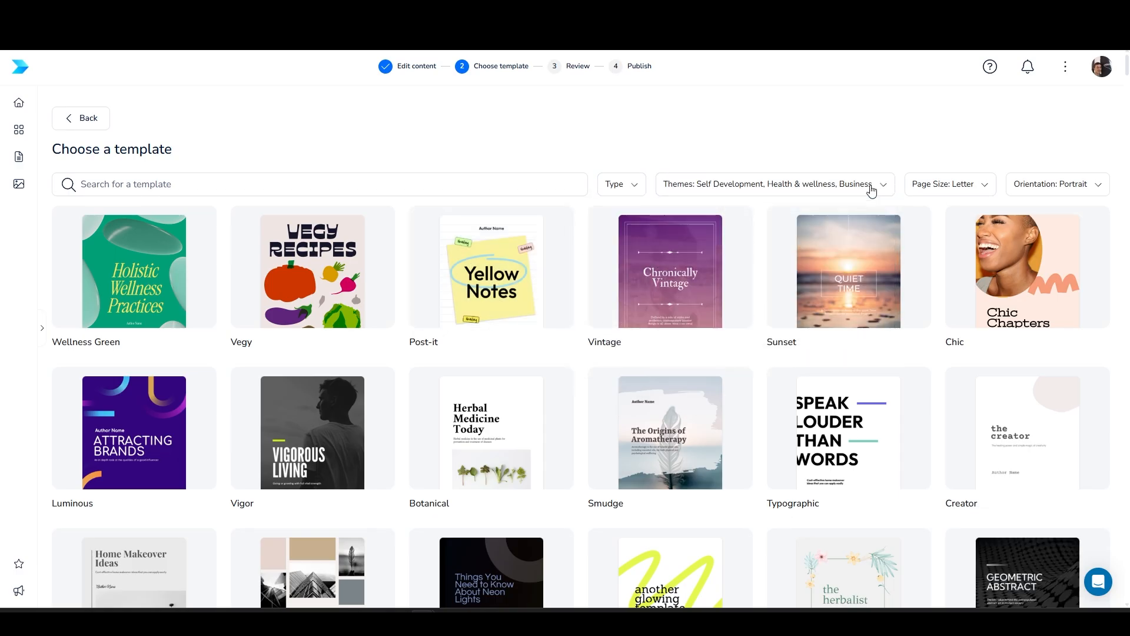
{"action": "left_click", "coordinate": [962, 189]}
{"action": "left_click", "coordinate": [963, 190]}
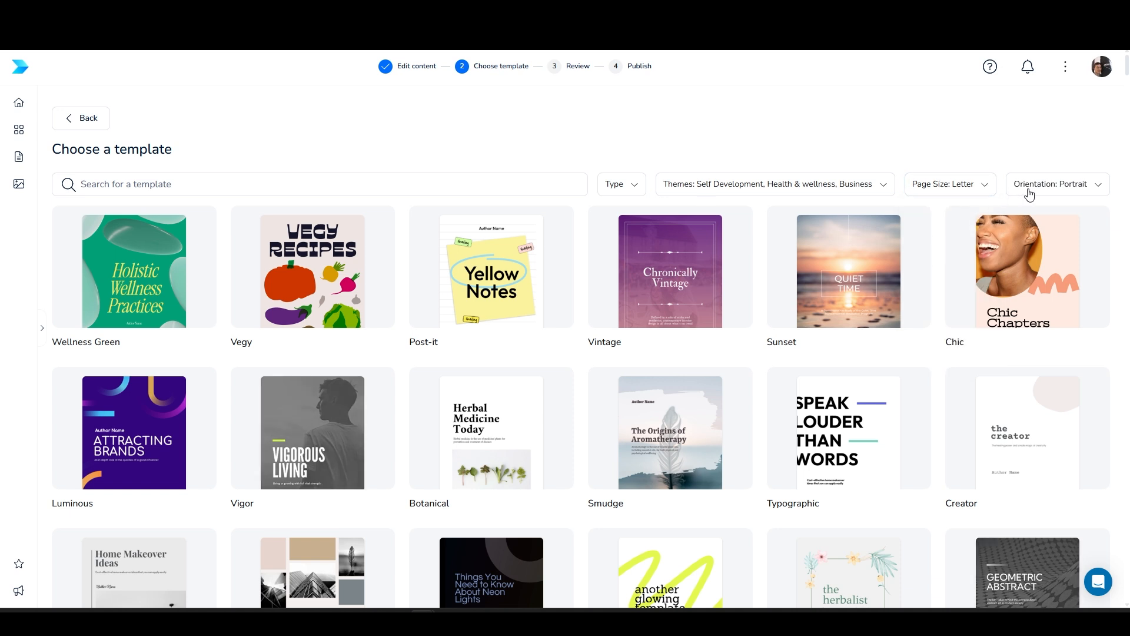
{"action": "left_click", "coordinate": [629, 188]}
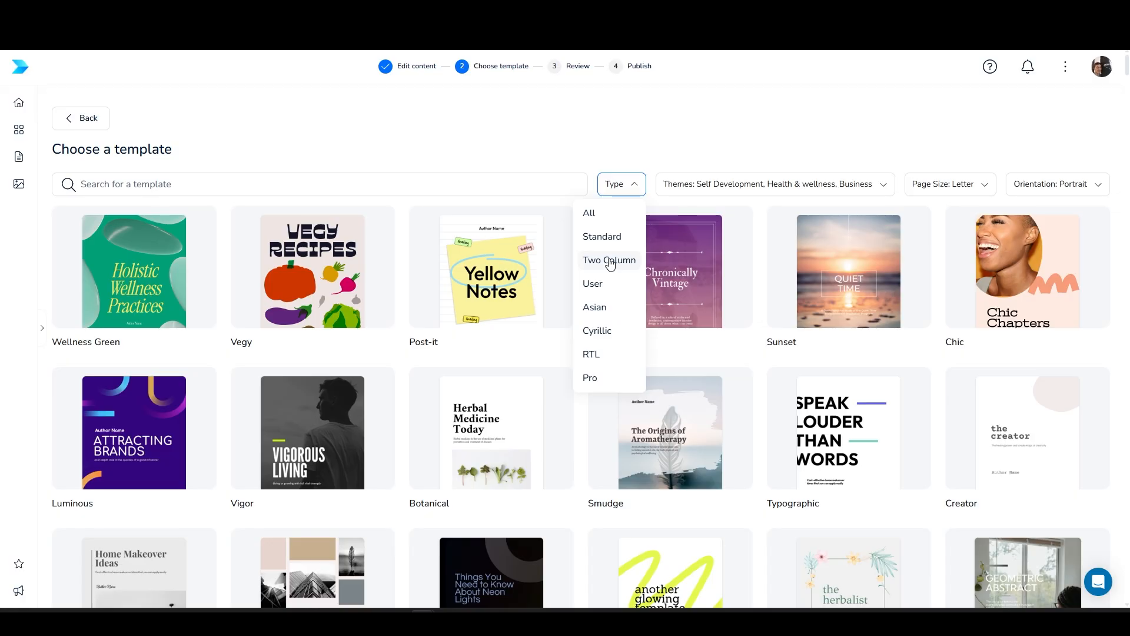
{"action": "left_click", "coordinate": [610, 260]}
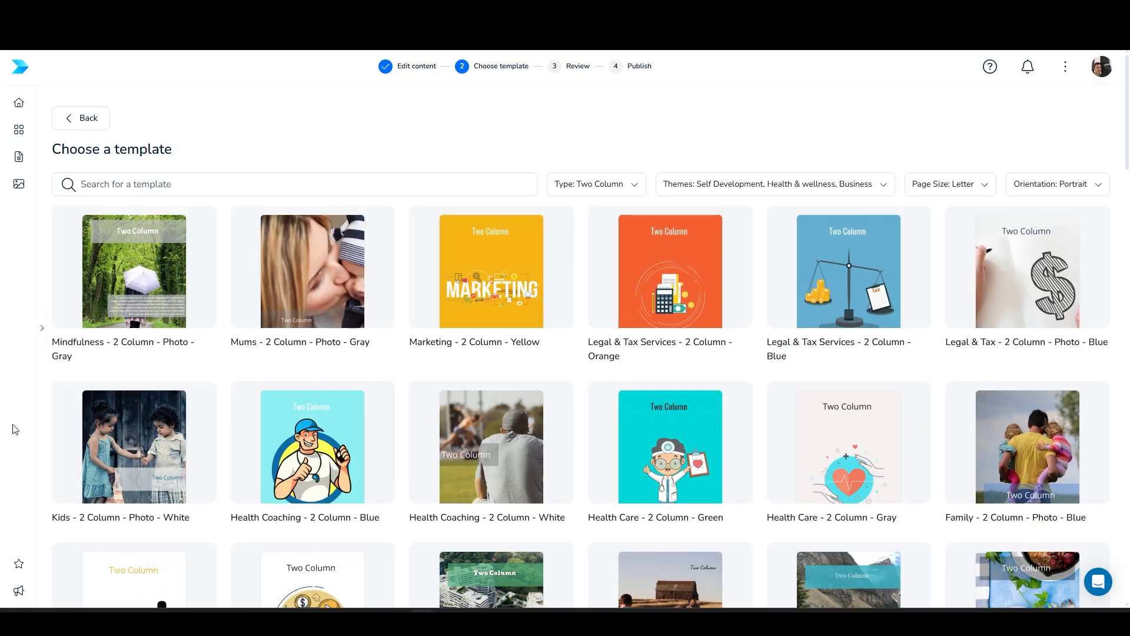
Step: Find the "Yoga - 2 Column - Green" template in the filtered gallery and open its details
{"action": "scroll", "coordinate": [18, 427], "scroll_direction": "down", "scroll_amount": 4}
{"action": "scroll", "coordinate": [18, 428], "scroll_direction": "down", "scroll_amount": 8}
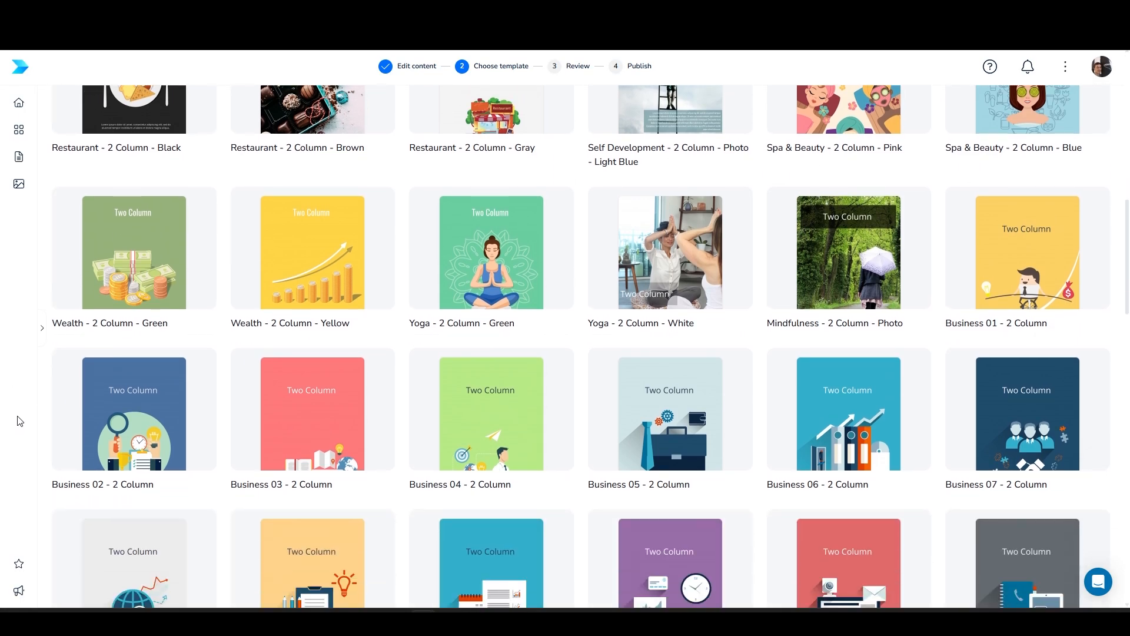
{"action": "left_click", "coordinate": [516, 273]}
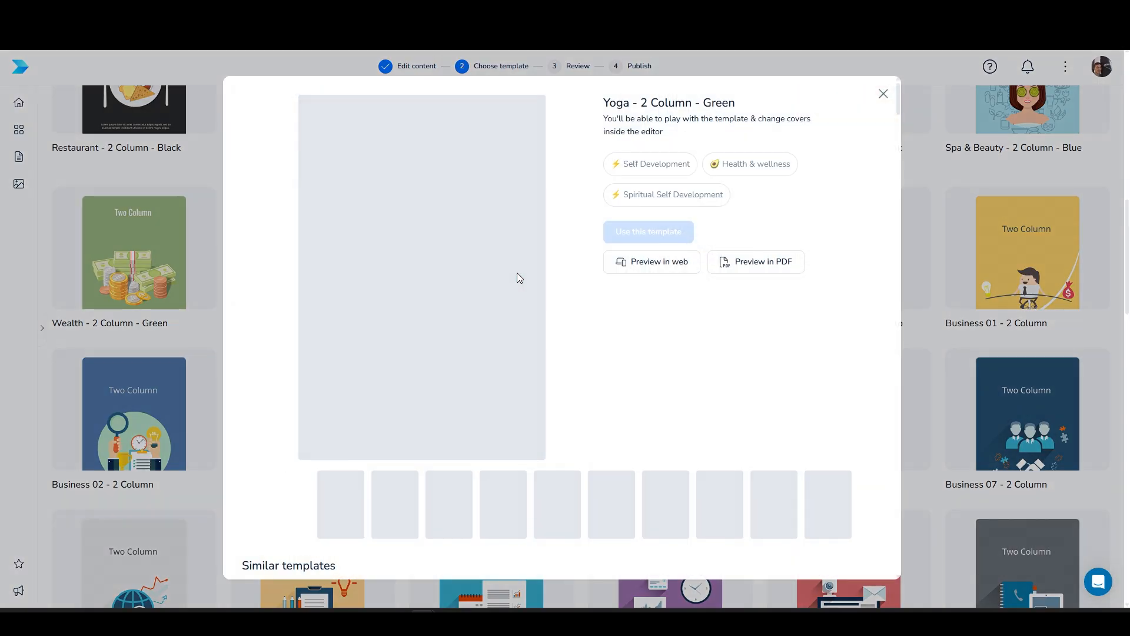
Step: Preview the "Yoga - 2 Column - Green" template's cover and inner page in web format, and close its details
{"action": "left_click", "coordinate": [649, 260]}
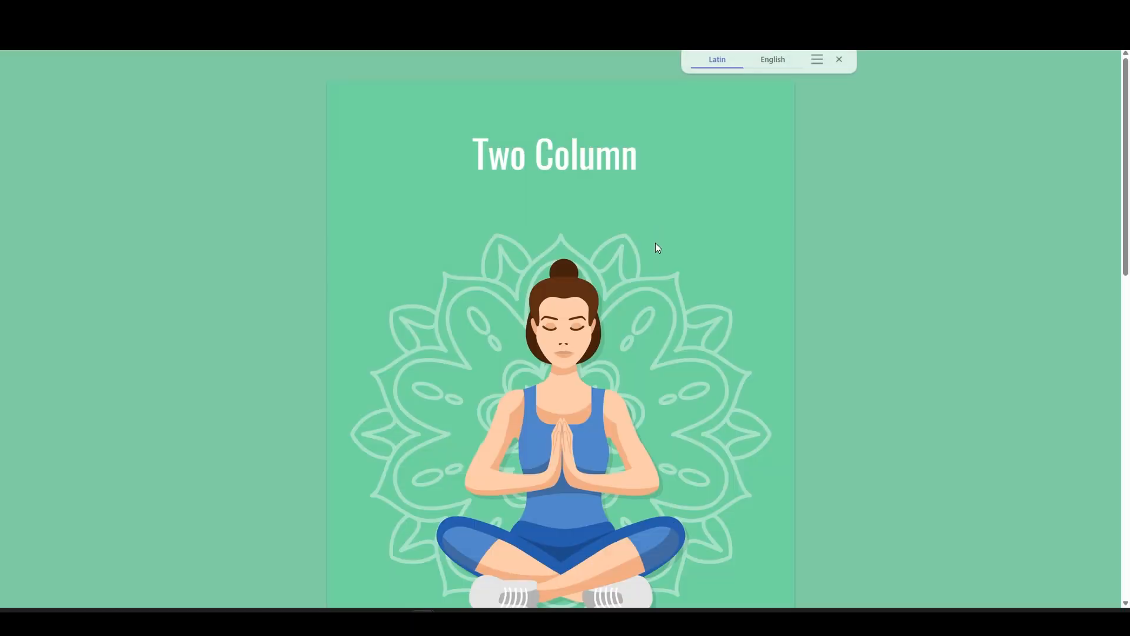
{"action": "scroll", "coordinate": [643, 235], "scroll_direction": "down", "scroll_amount": 8}
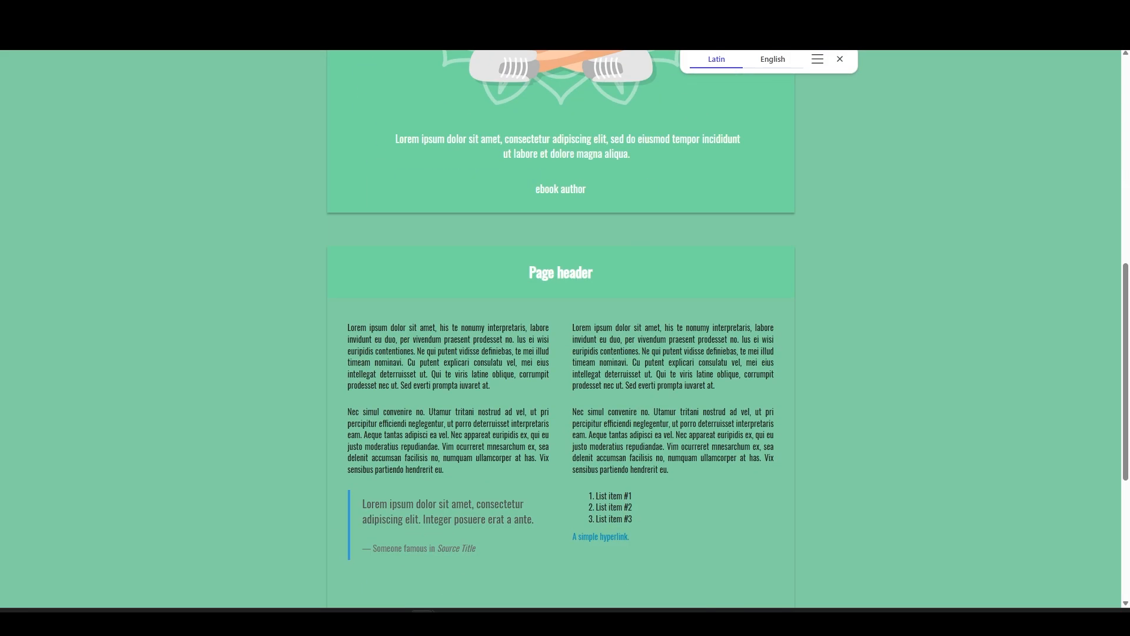
{"action": "key", "text": "ctrl+w"}
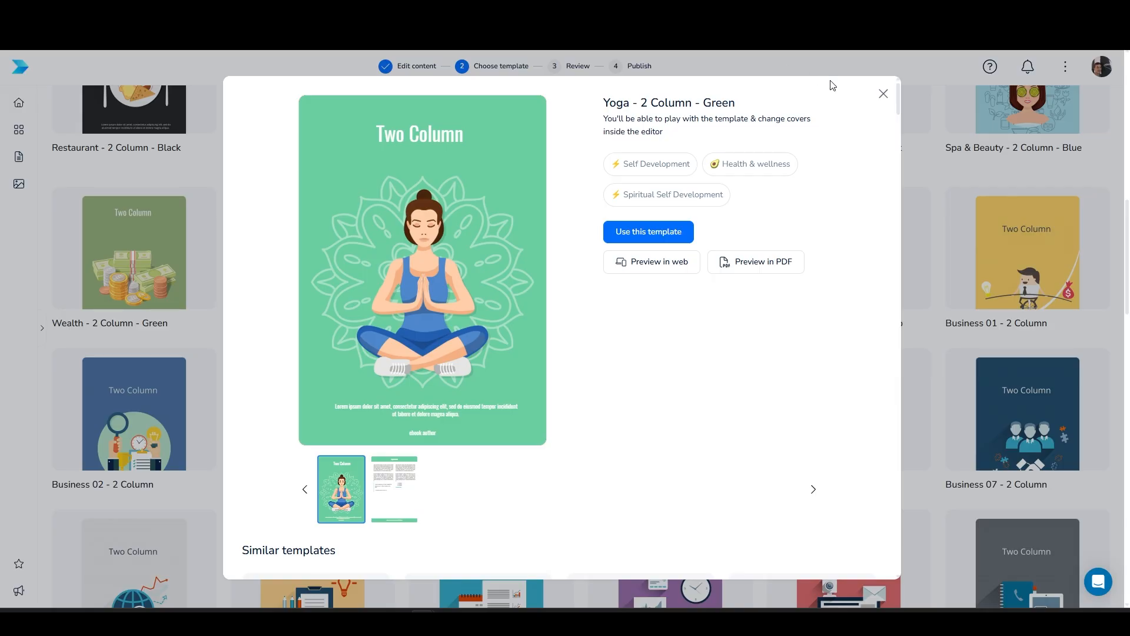
{"action": "left_click", "coordinate": [882, 94]}
Step: Apply the "Health Coaching - 2 Column - Blue" template to the eBook and open the first content page in the design editor
{"action": "scroll", "coordinate": [610, 251], "scroll_direction": "up", "scroll_amount": 9}
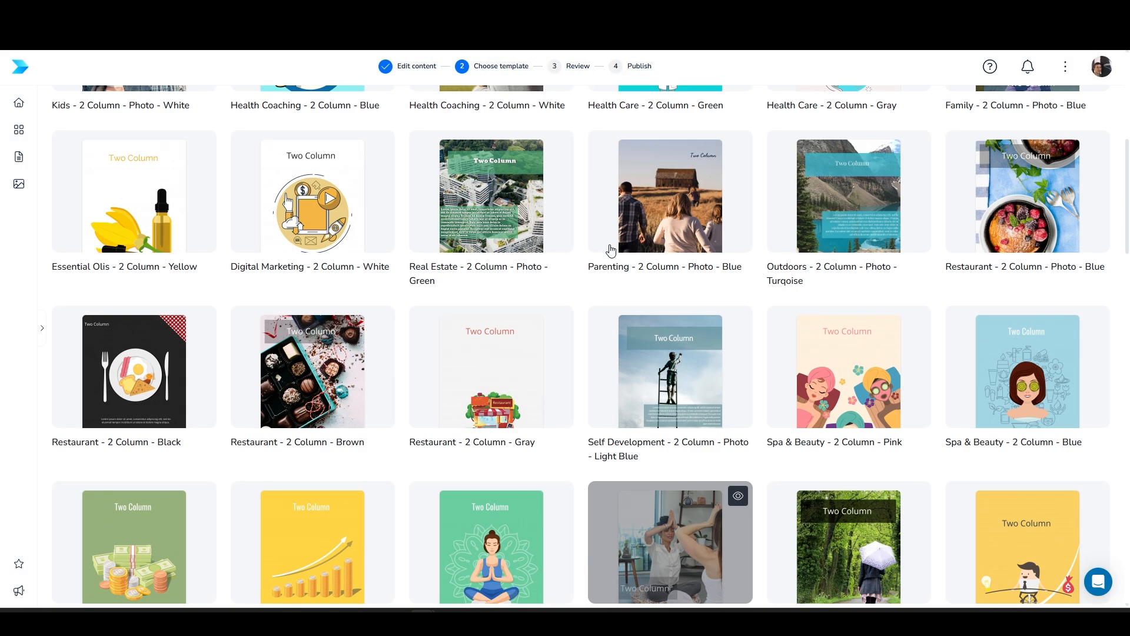
{"action": "left_click", "coordinate": [290, 328]}
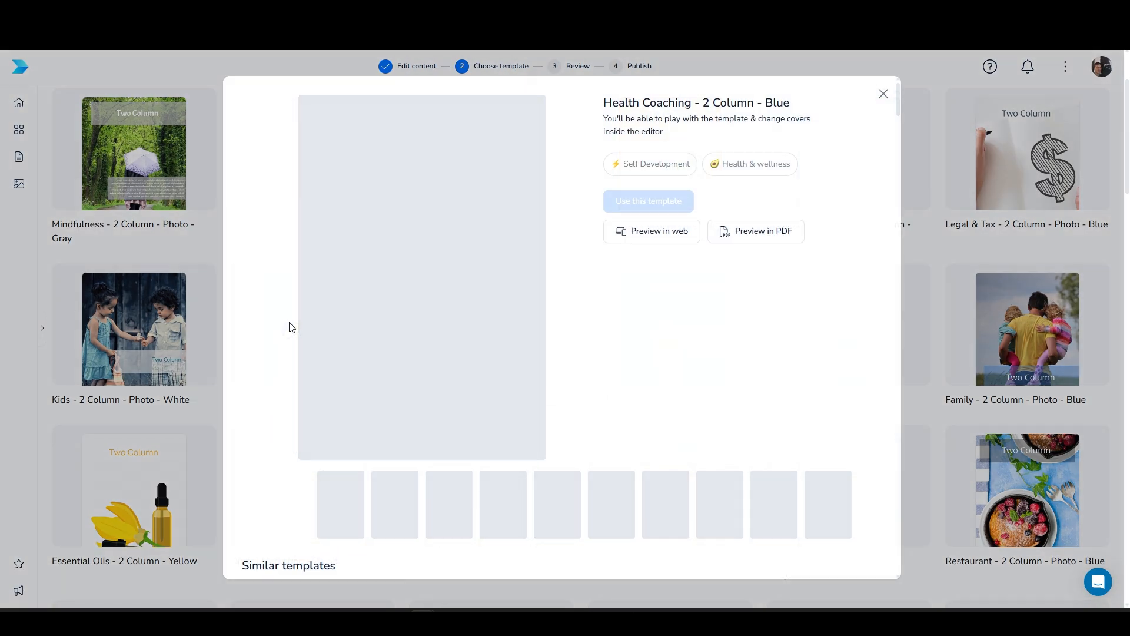
{"action": "left_click", "coordinate": [674, 204]}
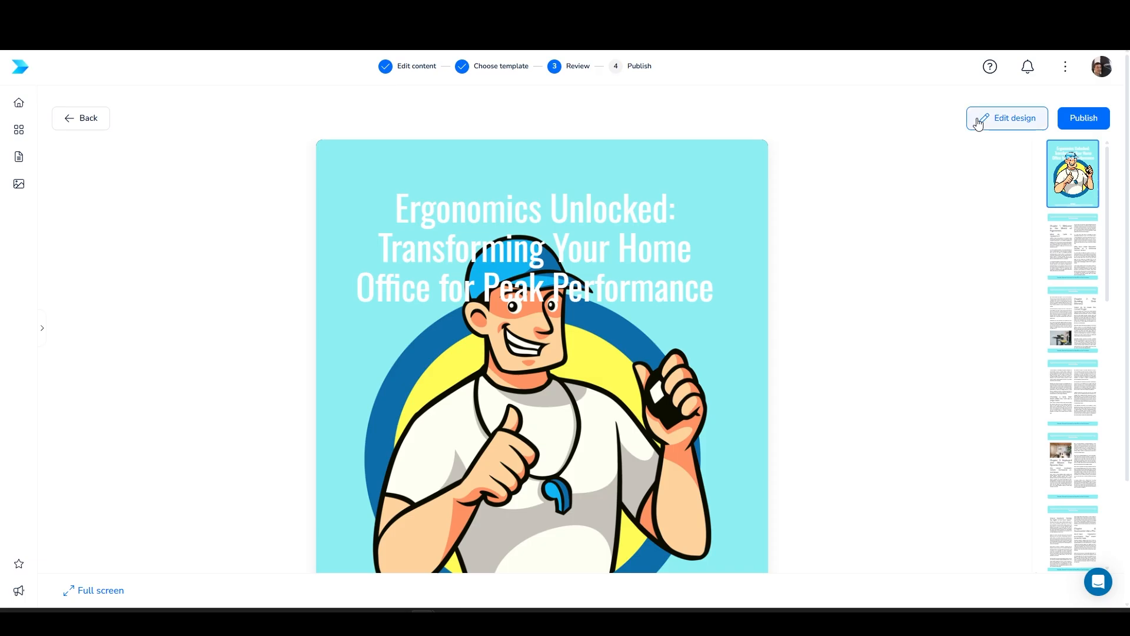
{"action": "left_click", "coordinate": [1081, 263]}
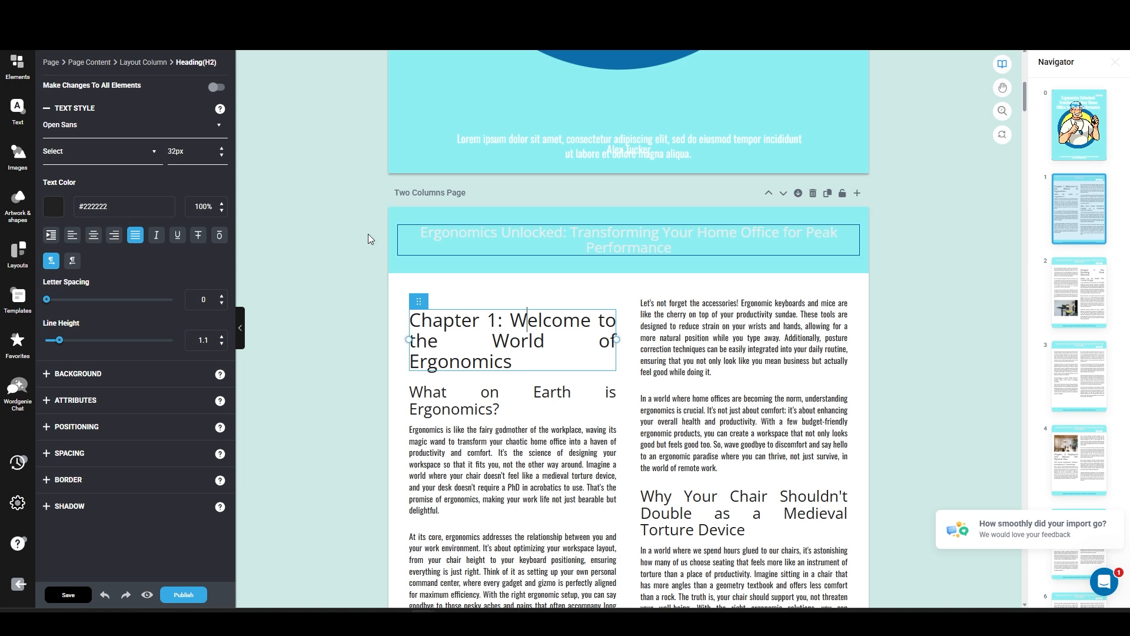
Step: Left-align the "Chapter 1: Welcome to the World of Ergonomics" heading on the first content page
{"action": "left_click", "coordinate": [361, 301]}
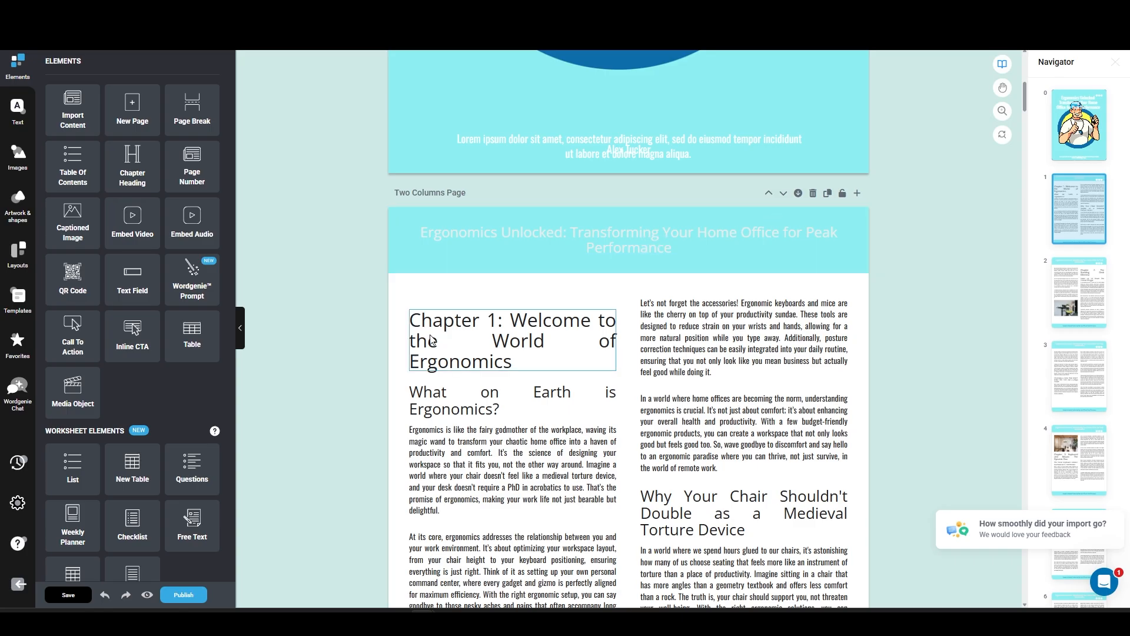
{"action": "left_click", "coordinate": [416, 320]}
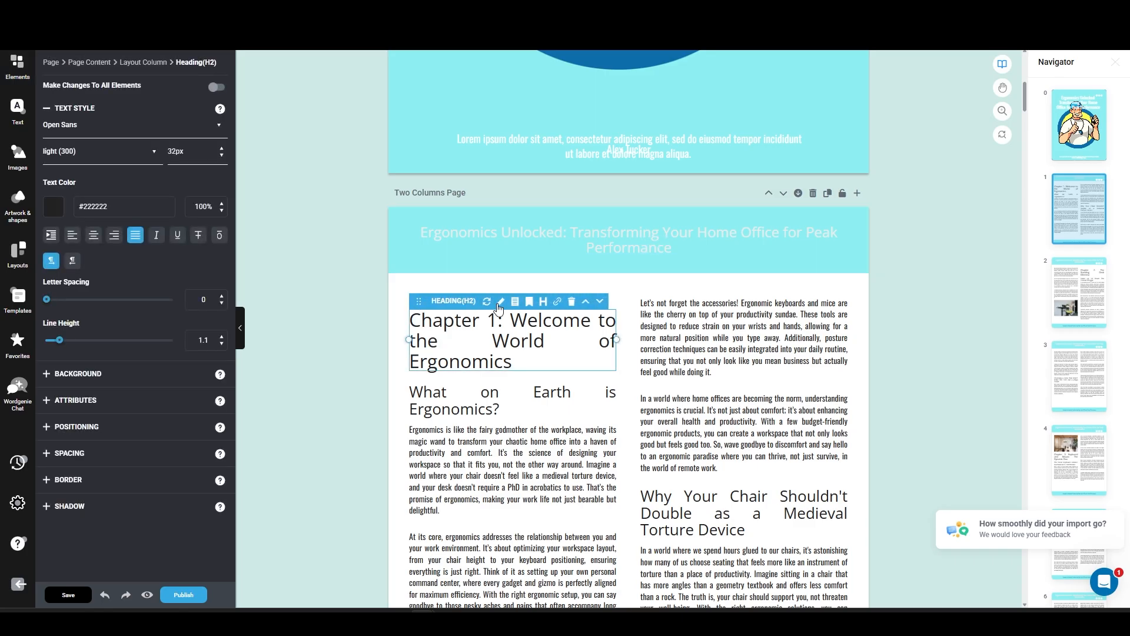
{"action": "left_click", "coordinate": [469, 343]}
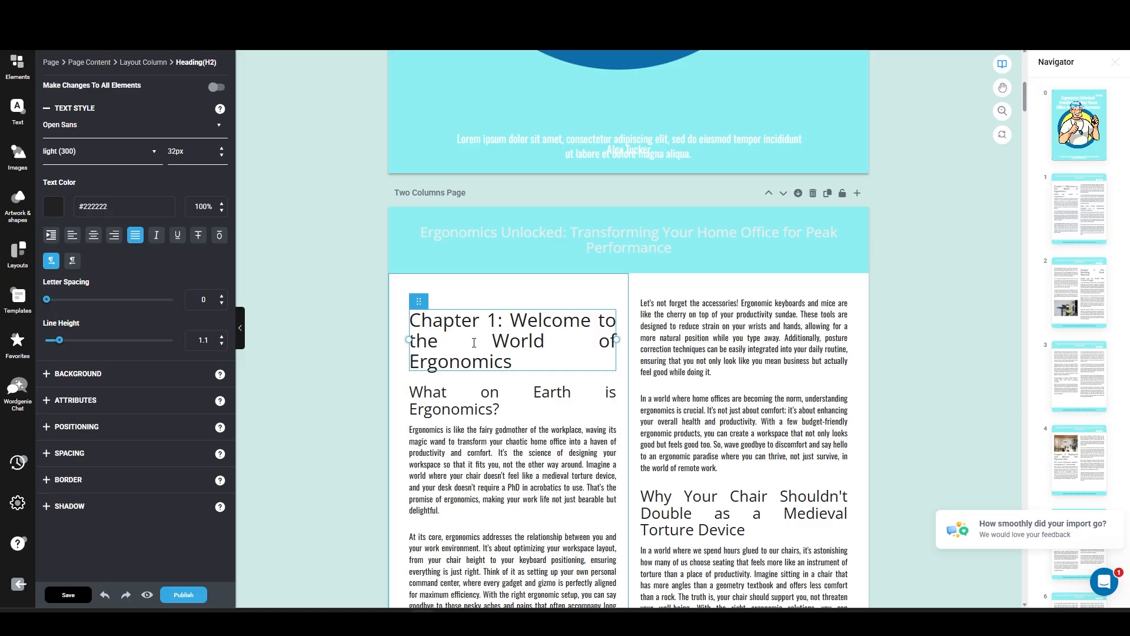
{"action": "mouse_move", "coordinate": [415, 301]}
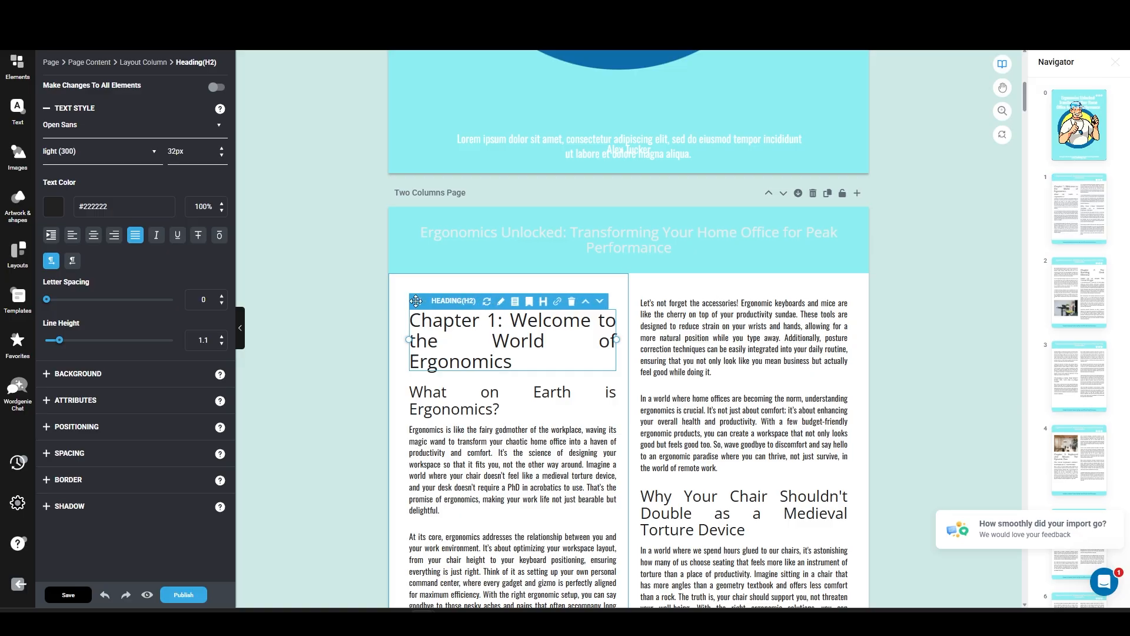
{"action": "left_click", "coordinate": [72, 236]}
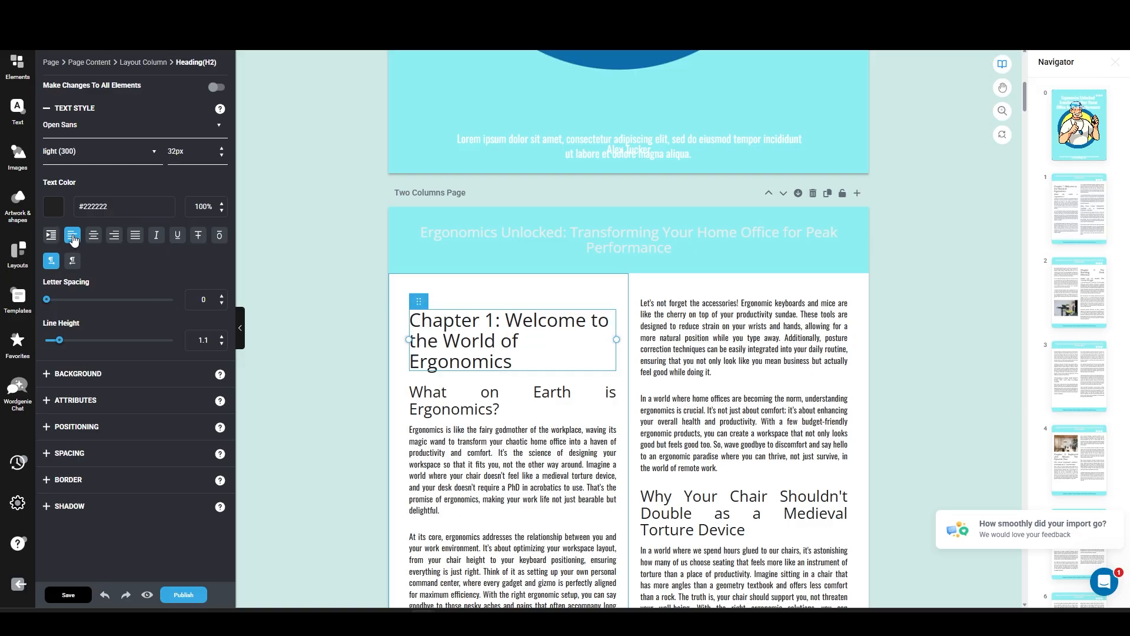
Step: Left-align the "What on Earth is Ergonomics?" subheading beneath the Chapter 1 heading
{"action": "left_click", "coordinate": [463, 412]}
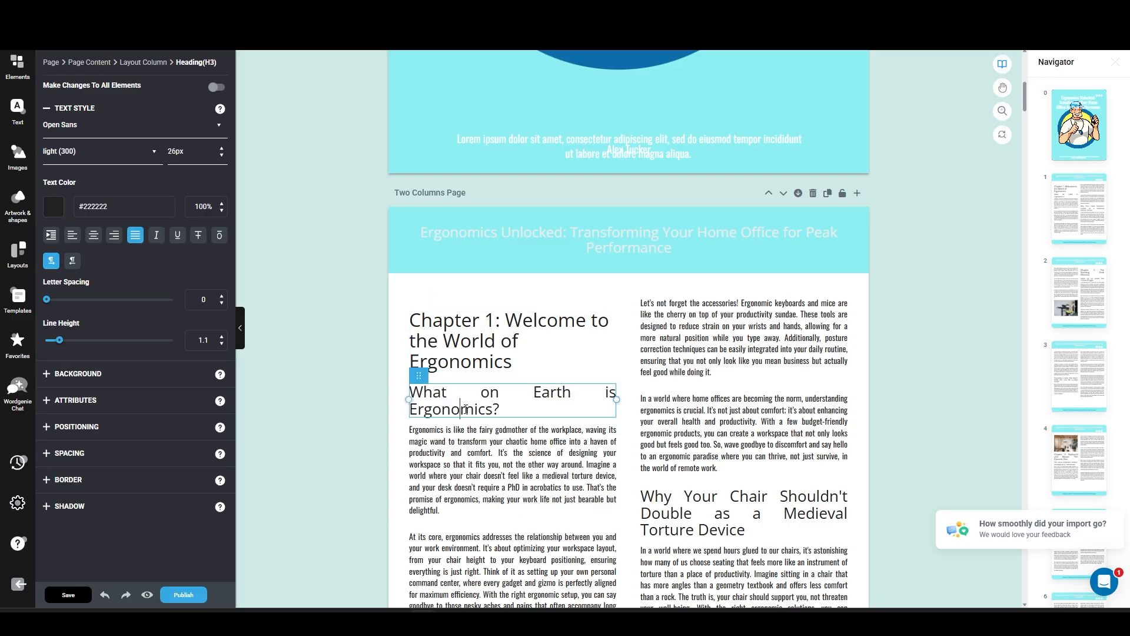
{"action": "left_click", "coordinate": [68, 239]}
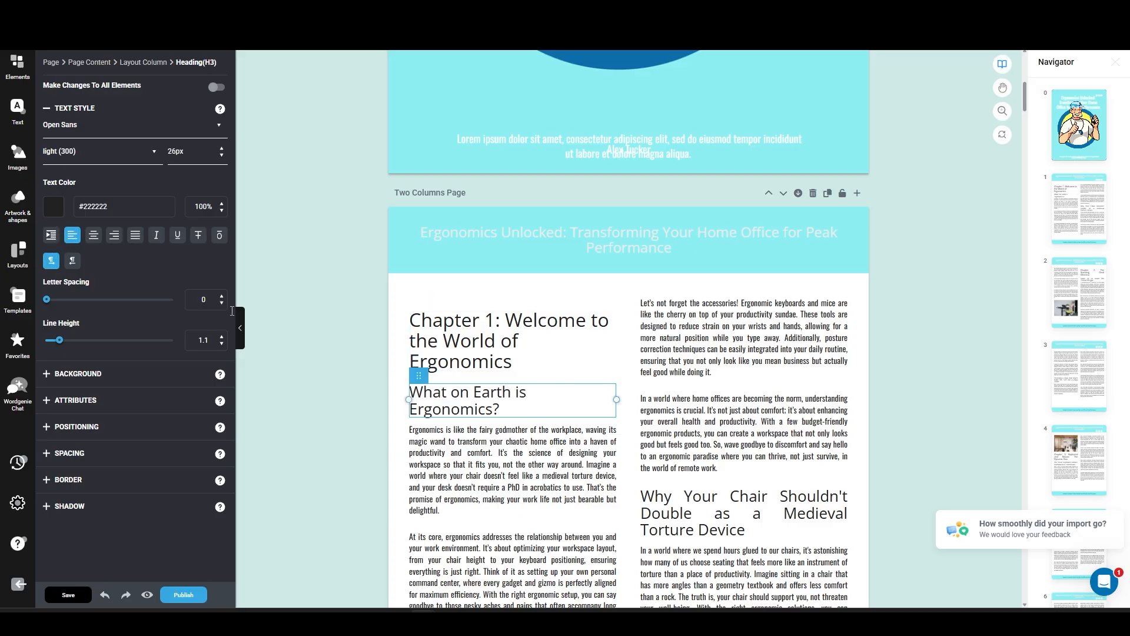
{"action": "mouse_move", "coordinate": [421, 377]}
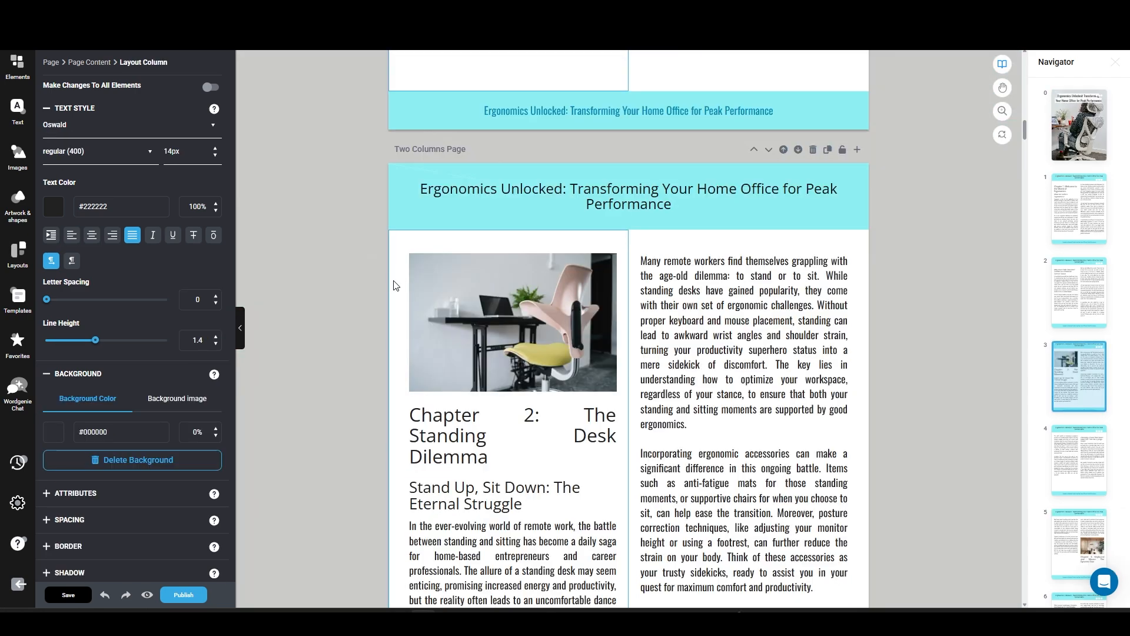
Step: Left-align all H2 chapter headings at once, using the "Chapter 2: The Standing Desk Dilemma" heading with changes applied to all elements
{"action": "scroll", "coordinate": [394, 285], "scroll_direction": "up", "scroll_amount": 10}
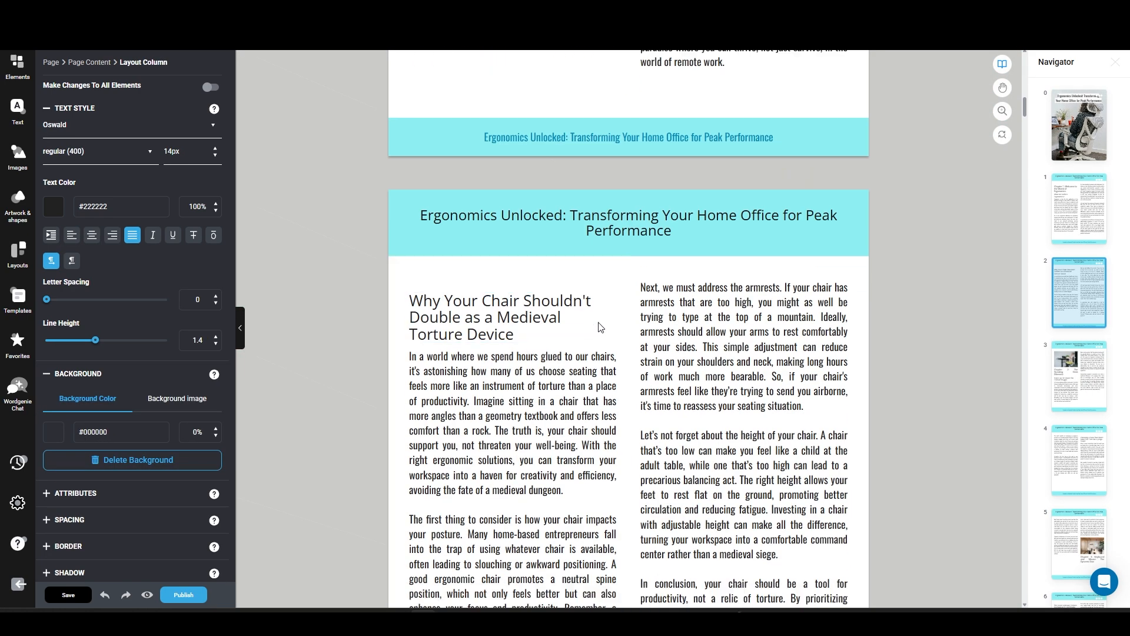
{"action": "scroll", "coordinate": [600, 327], "scroll_direction": "down", "scroll_amount": 10}
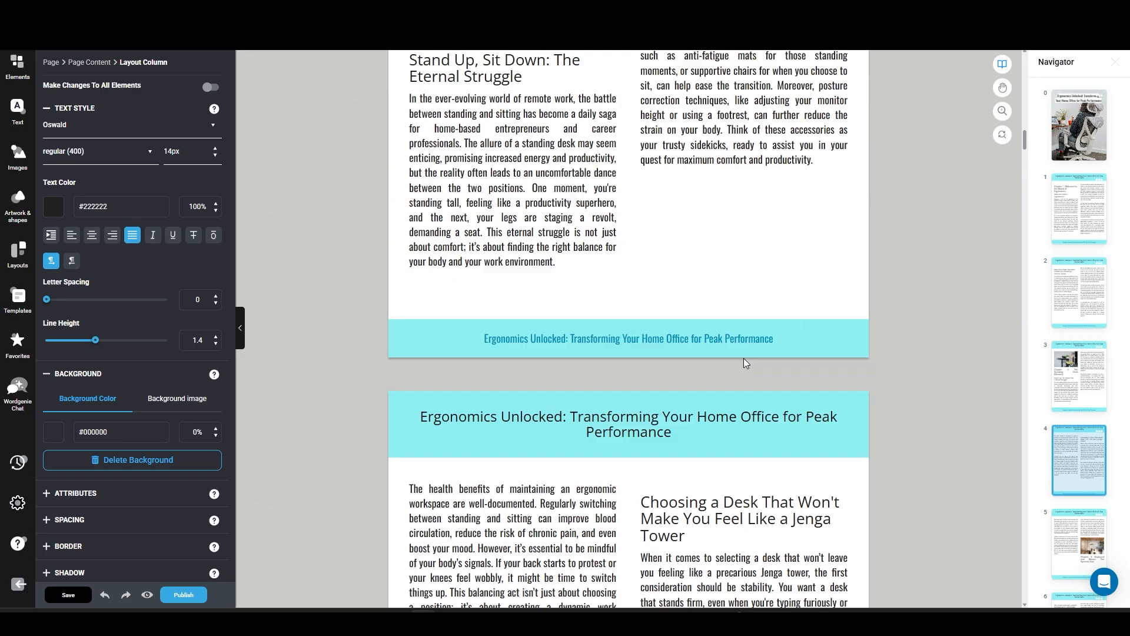
{"action": "scroll", "coordinate": [746, 362], "scroll_direction": "up", "scroll_amount": 8}
{"action": "scroll", "coordinate": [471, 374], "scroll_direction": "down", "scroll_amount": 2}
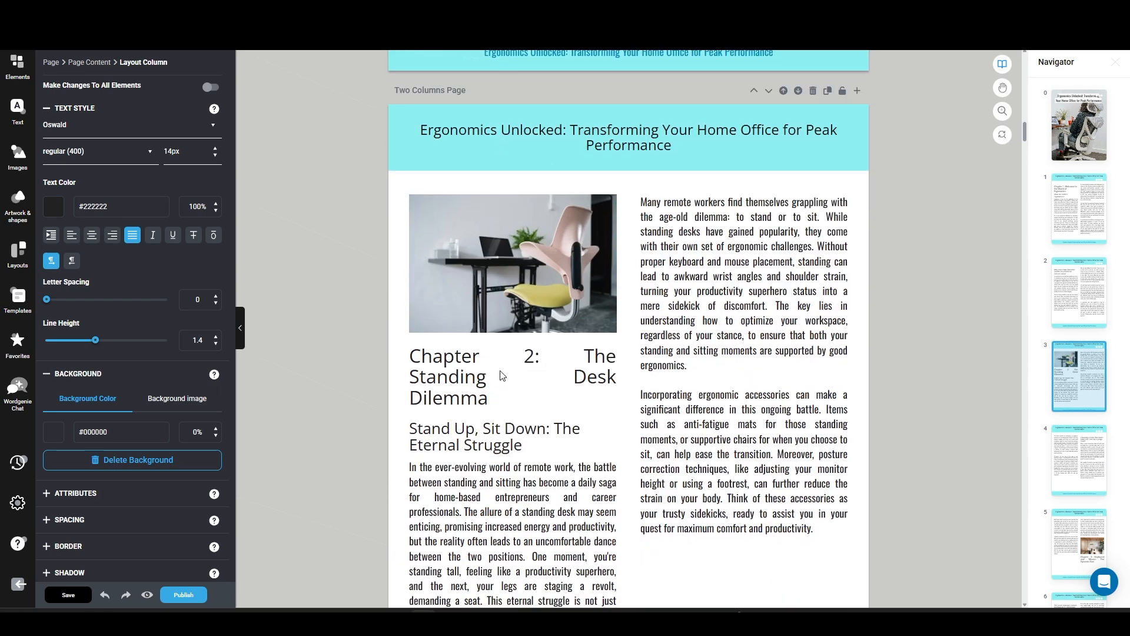
{"action": "left_click", "coordinate": [502, 375]}
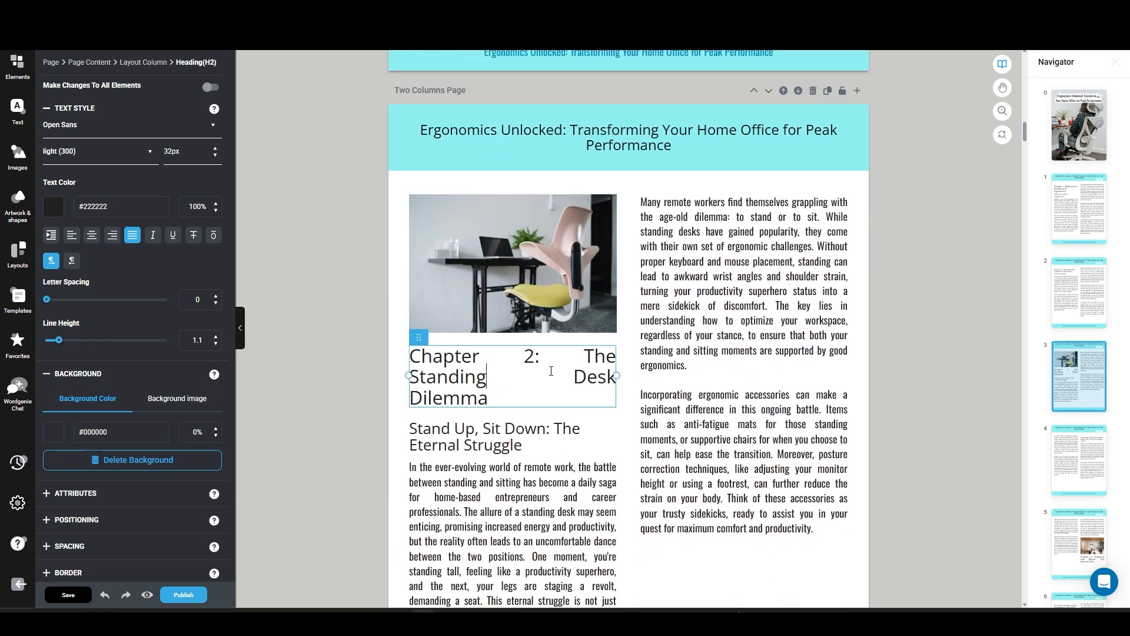
{"action": "left_click", "coordinate": [209, 87]}
{"action": "left_click", "coordinate": [71, 237]}
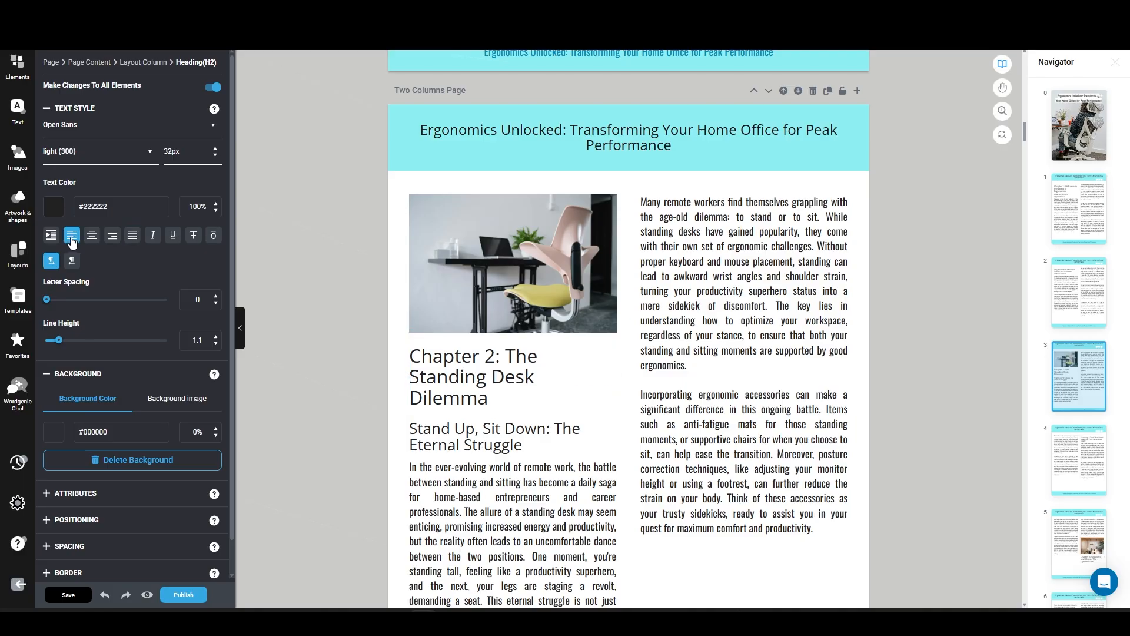
{"action": "scroll", "coordinate": [735, 331], "scroll_direction": "down", "scroll_amount": 8}
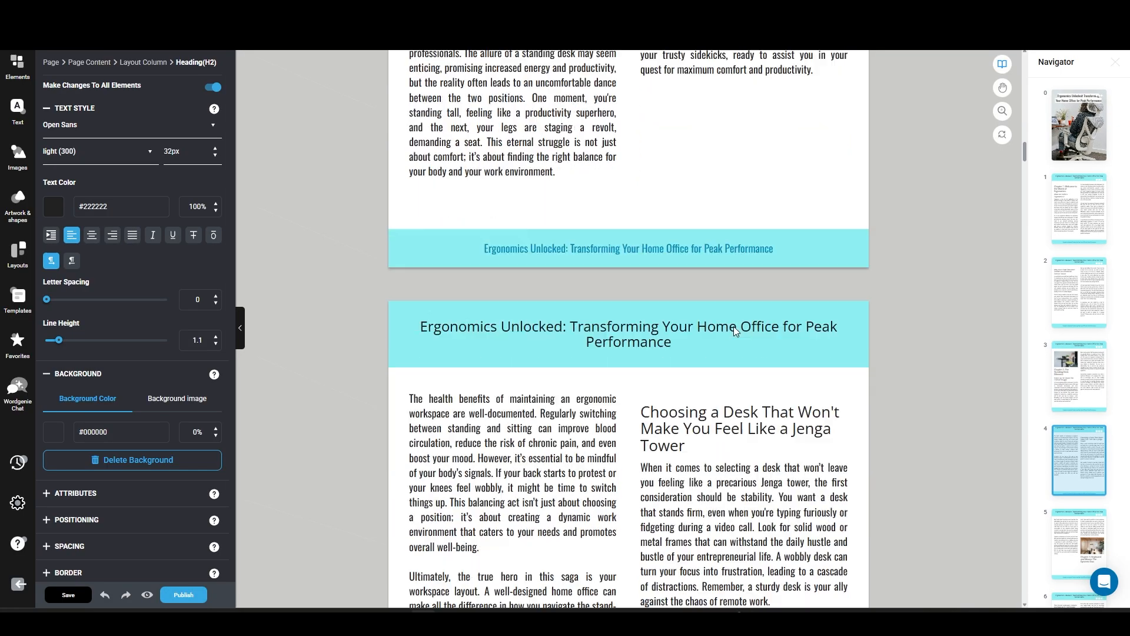
{"action": "scroll", "coordinate": [736, 331], "scroll_direction": "down", "scroll_amount": 2}
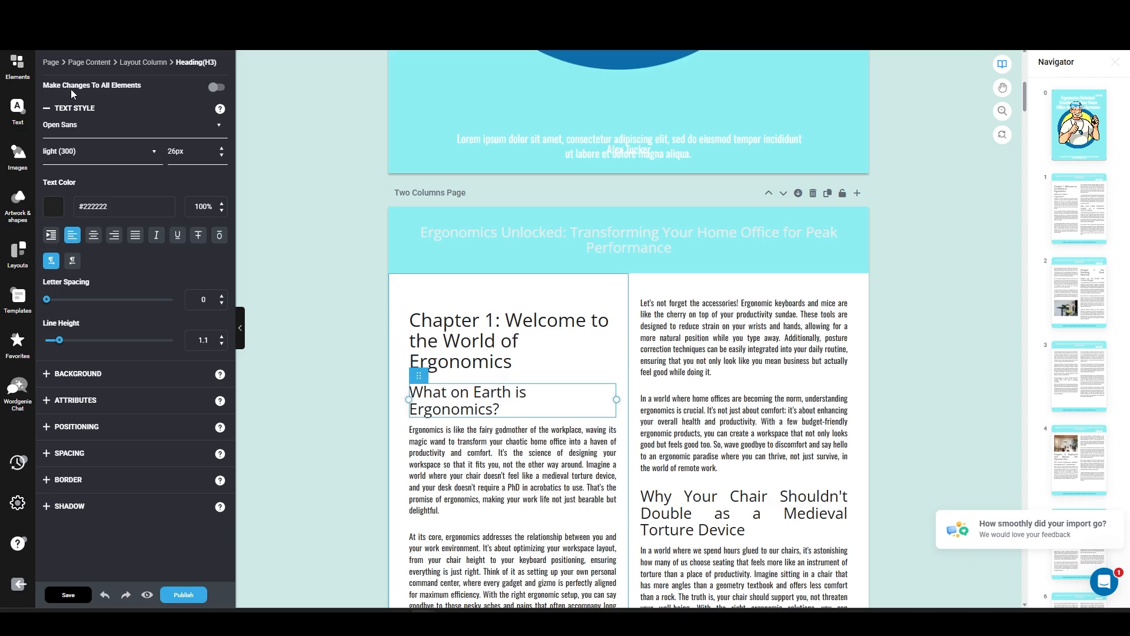
Step: Left-align all H3 subheadings in the eBook at once, and turn off applying changes to all elements
{"action": "left_click", "coordinate": [218, 88]}
{"action": "left_click", "coordinate": [74, 236]}
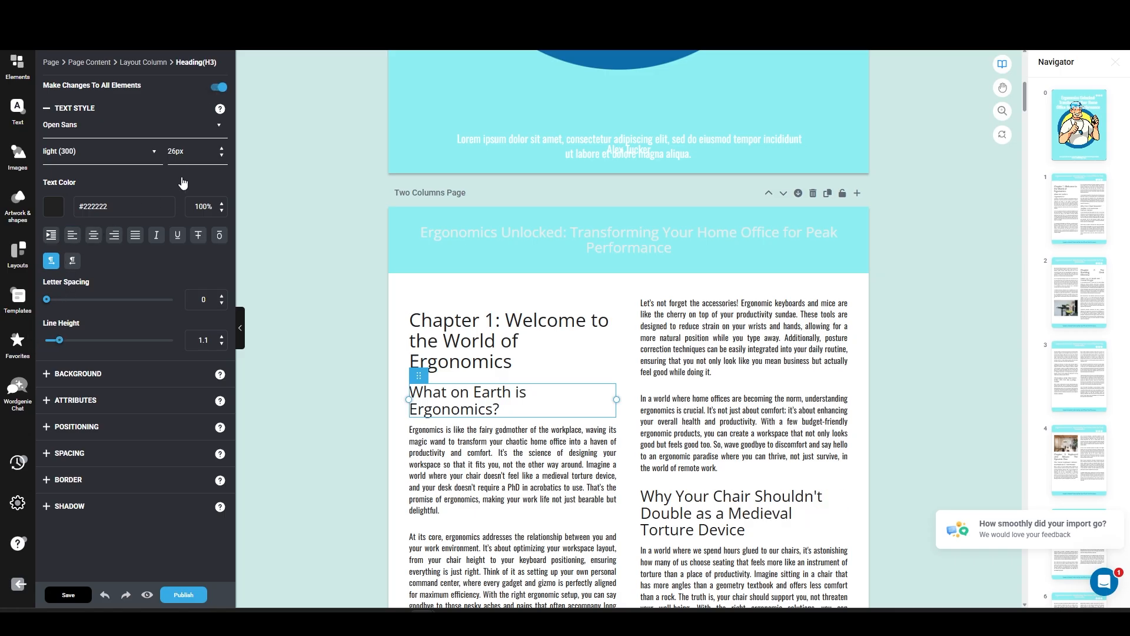
{"action": "left_click", "coordinate": [216, 88]}
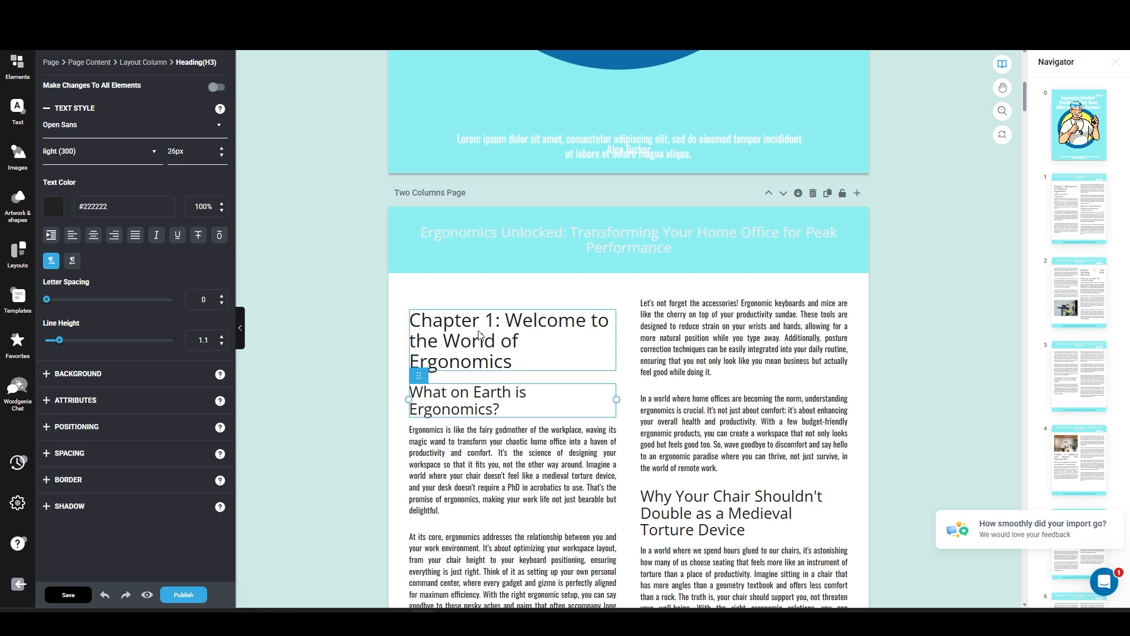
Step: Examine the link options of the eBook title in the first content page's footer and cancel without setting a link
{"action": "scroll", "coordinate": [480, 336], "scroll_direction": "down", "scroll_amount": 15}
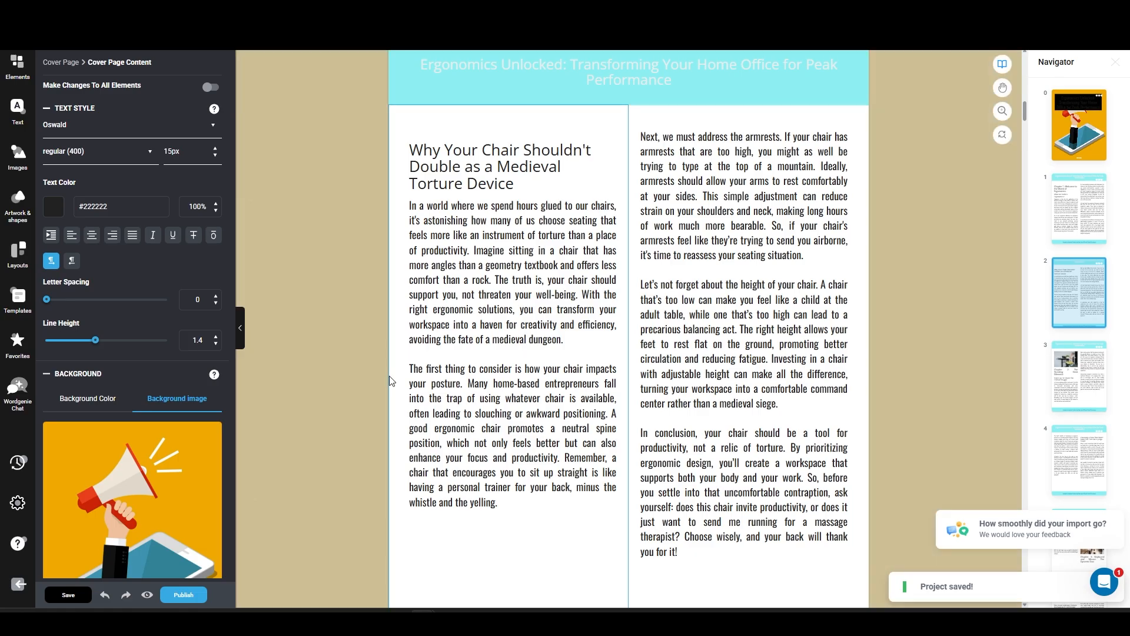
{"action": "scroll", "coordinate": [552, 306], "scroll_direction": "up", "scroll_amount": 4}
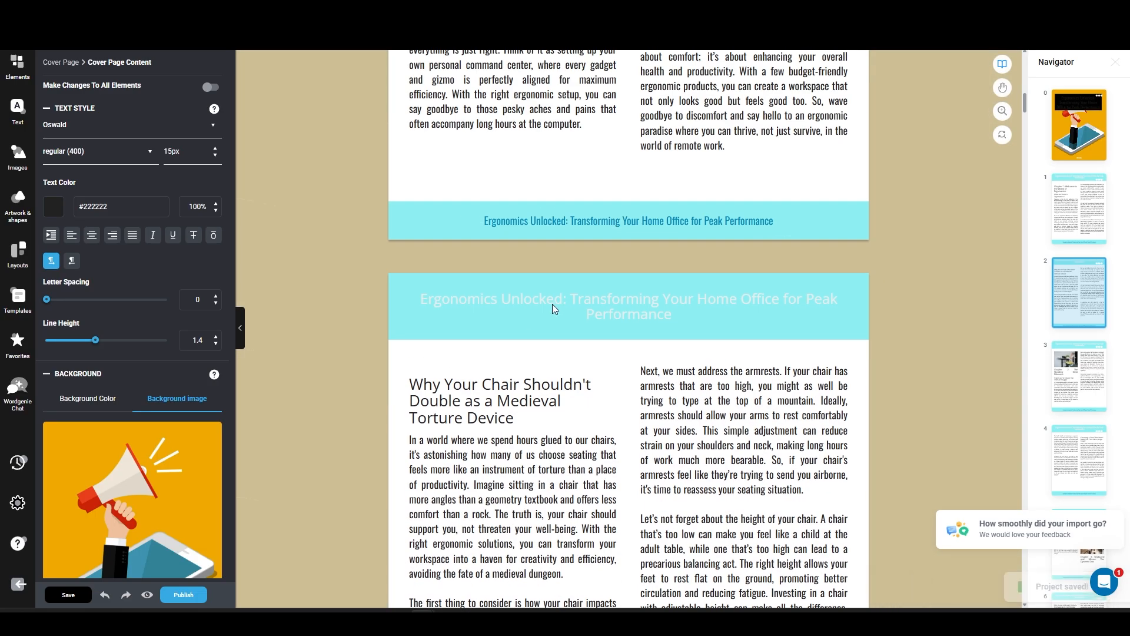
{"action": "left_click", "coordinate": [581, 222]}
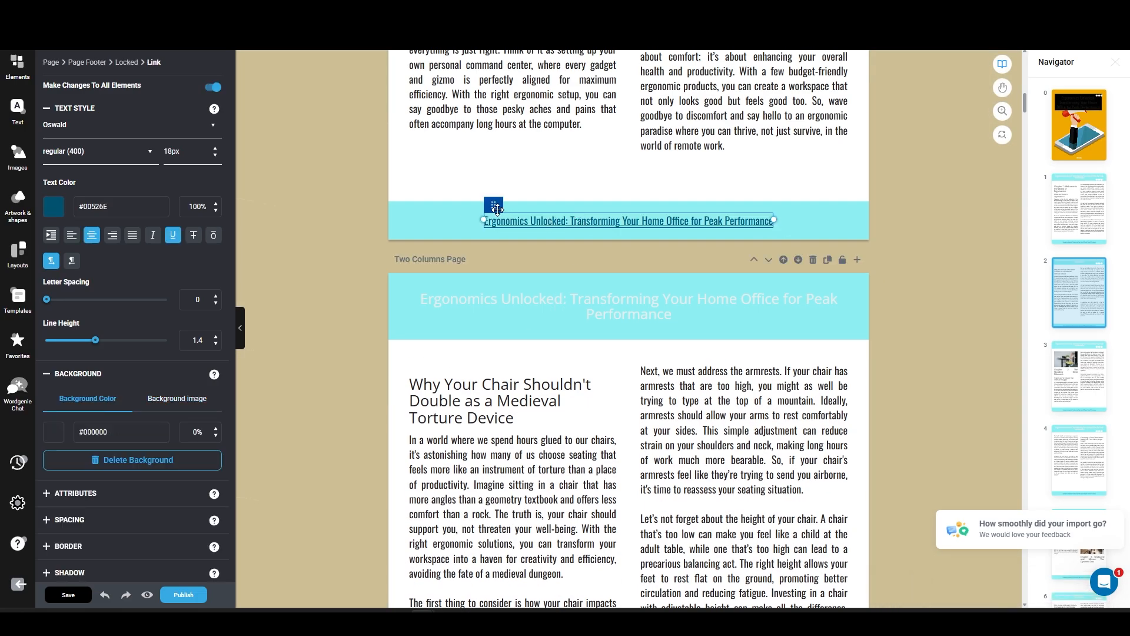
{"action": "mouse_move", "coordinate": [494, 206]}
{"action": "left_click", "coordinate": [602, 206]}
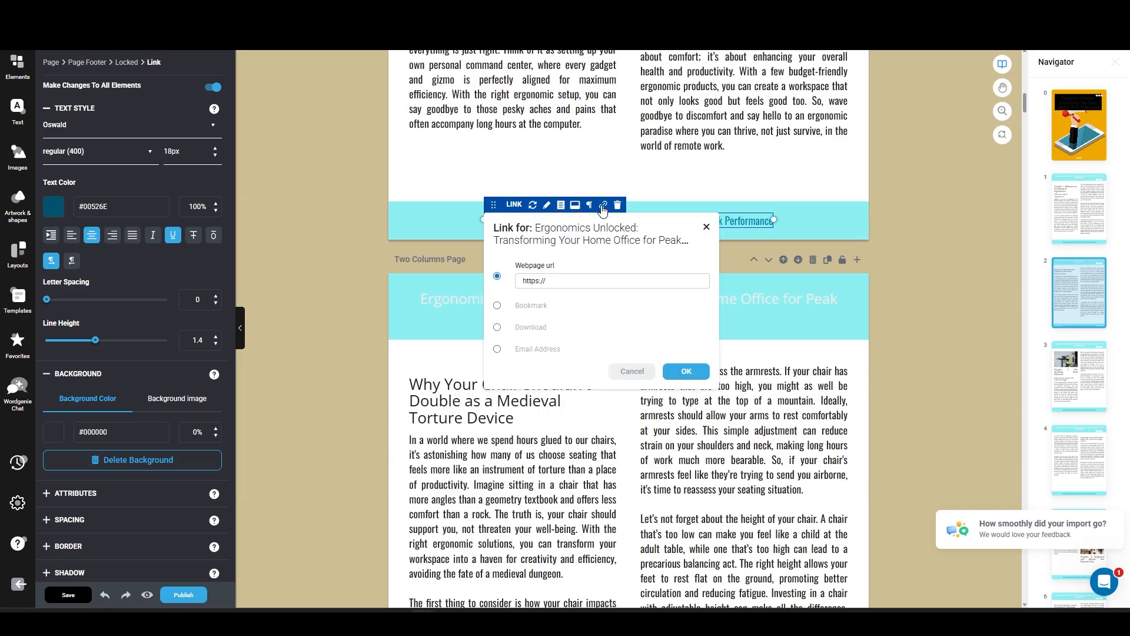
{"action": "left_click", "coordinate": [632, 371]}
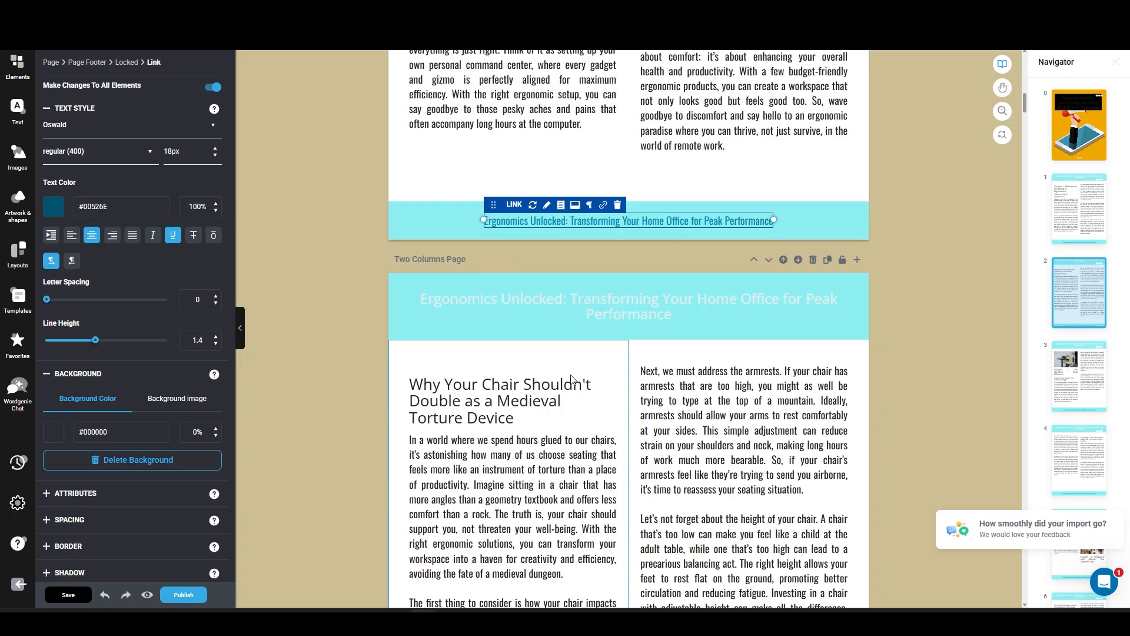
Step: Check the footer title's link options once more, cancel them, and save the project
{"action": "scroll", "coordinate": [617, 346], "scroll_direction": "down", "scroll_amount": 10}
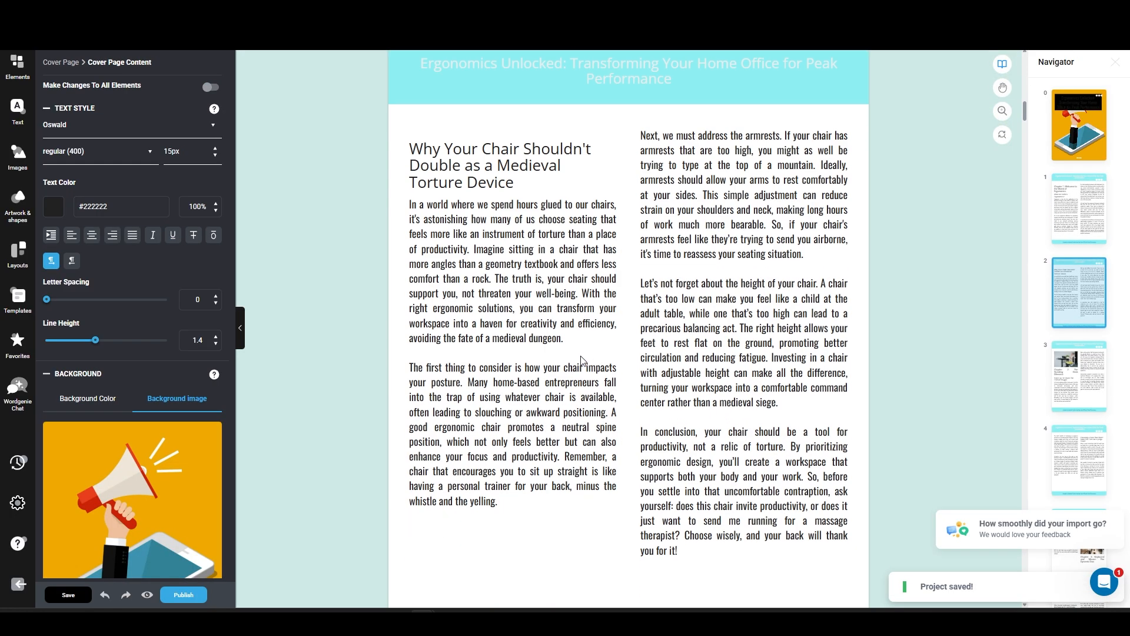
{"action": "scroll", "coordinate": [391, 374], "scroll_direction": "up", "scroll_amount": 4}
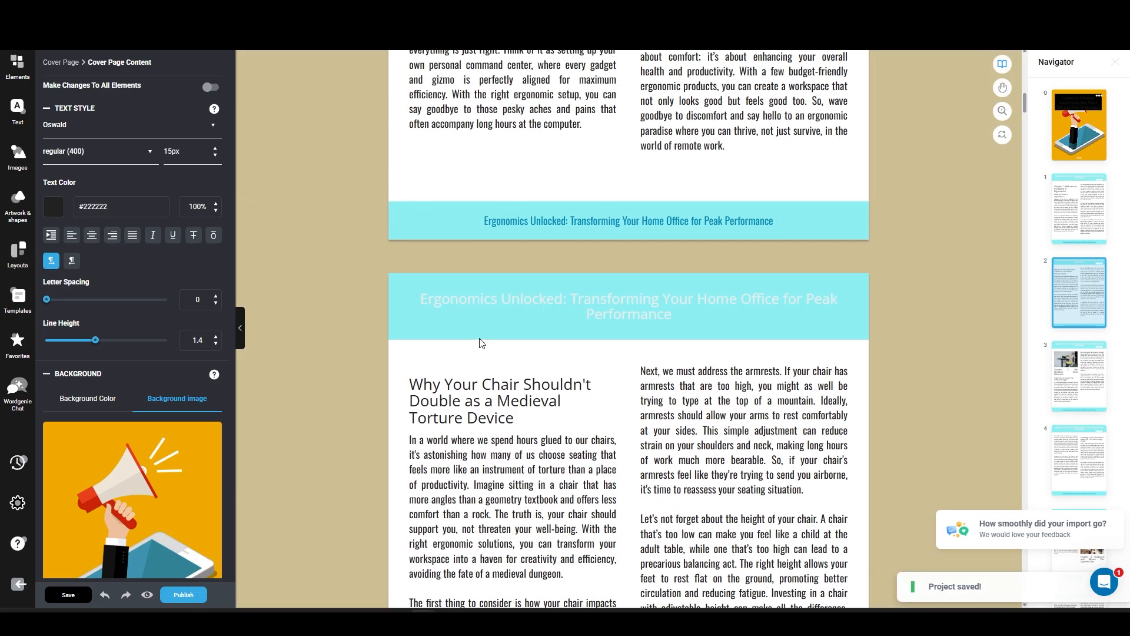
{"action": "left_click", "coordinate": [580, 222]}
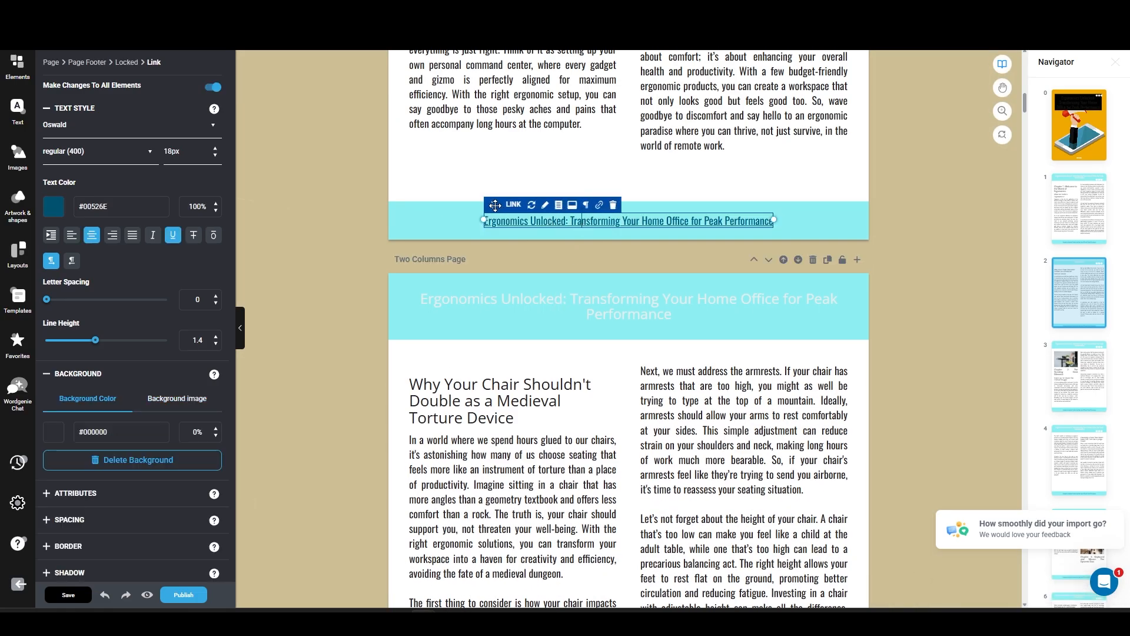
{"action": "left_click", "coordinate": [603, 205]}
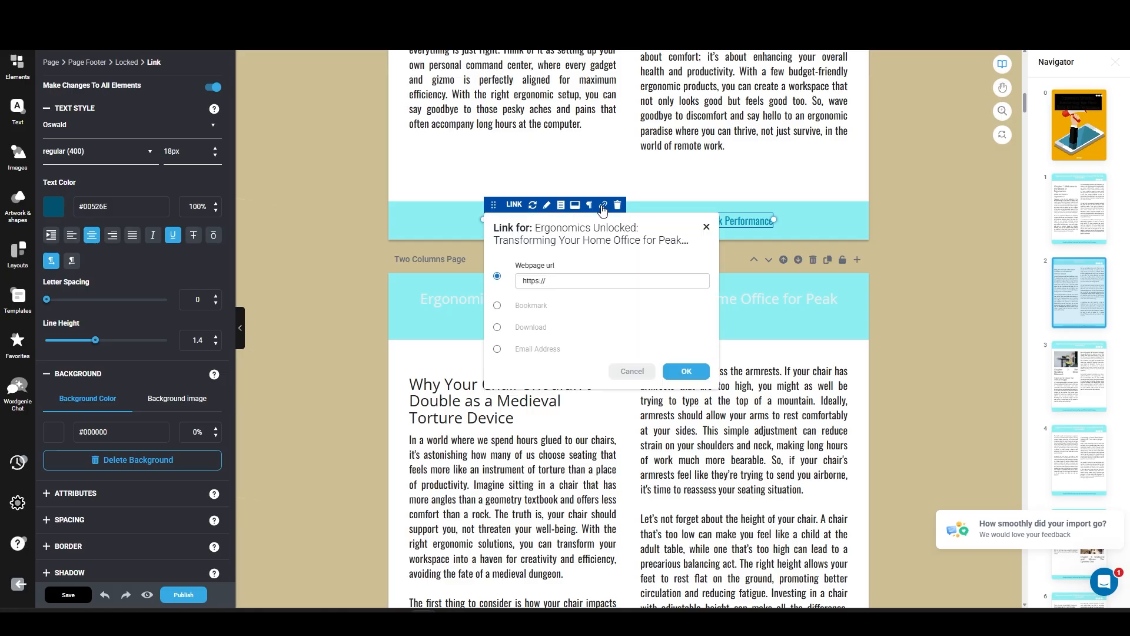
{"action": "left_click", "coordinate": [631, 373]}
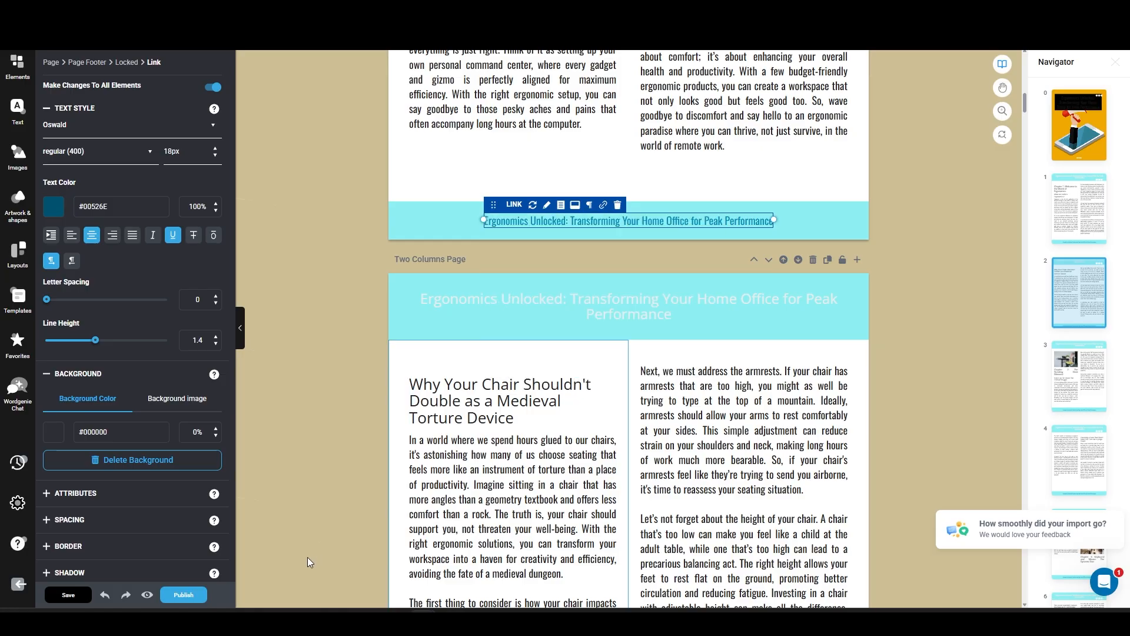
{"action": "left_click", "coordinate": [69, 595]}
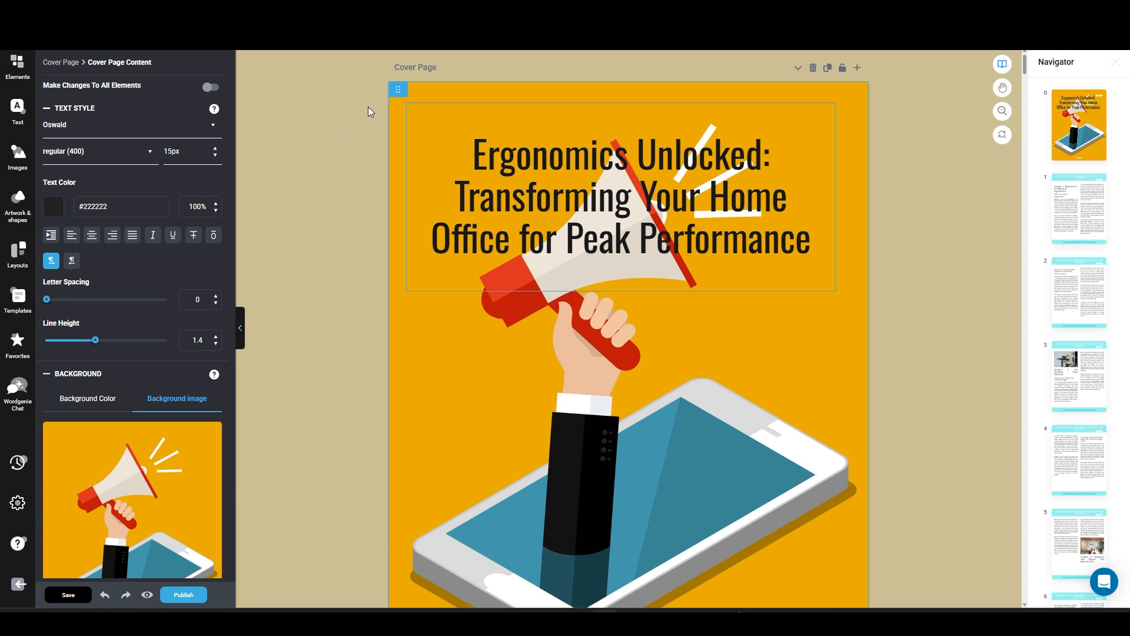
Step: Replace the cover page's background image with the first suggested Ergonomics photo, showing a person seated in an ergonomic chair
{"action": "mouse_move", "coordinate": [398, 94]}
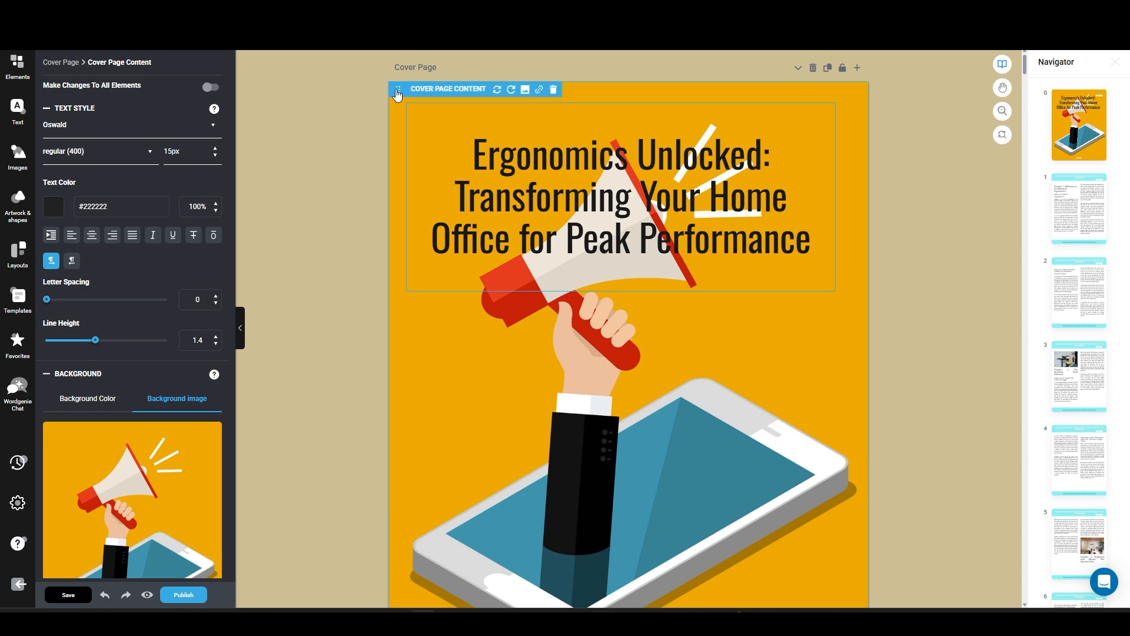
{"action": "left_click", "coordinate": [526, 92]}
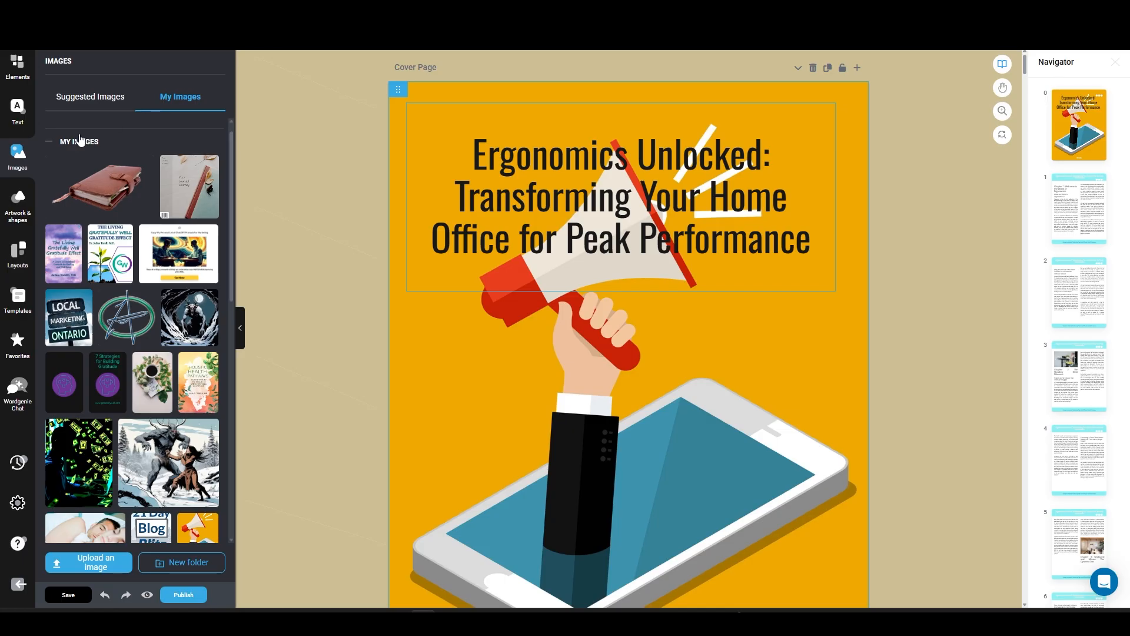
{"action": "left_click", "coordinate": [84, 103]}
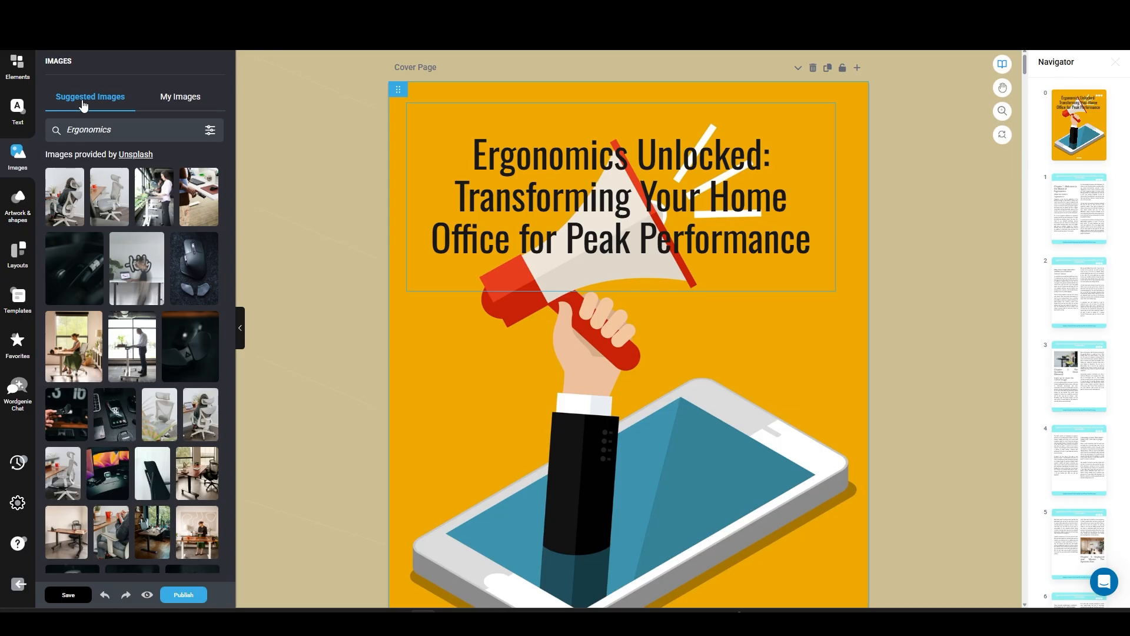
{"action": "left_click", "coordinate": [70, 176]}
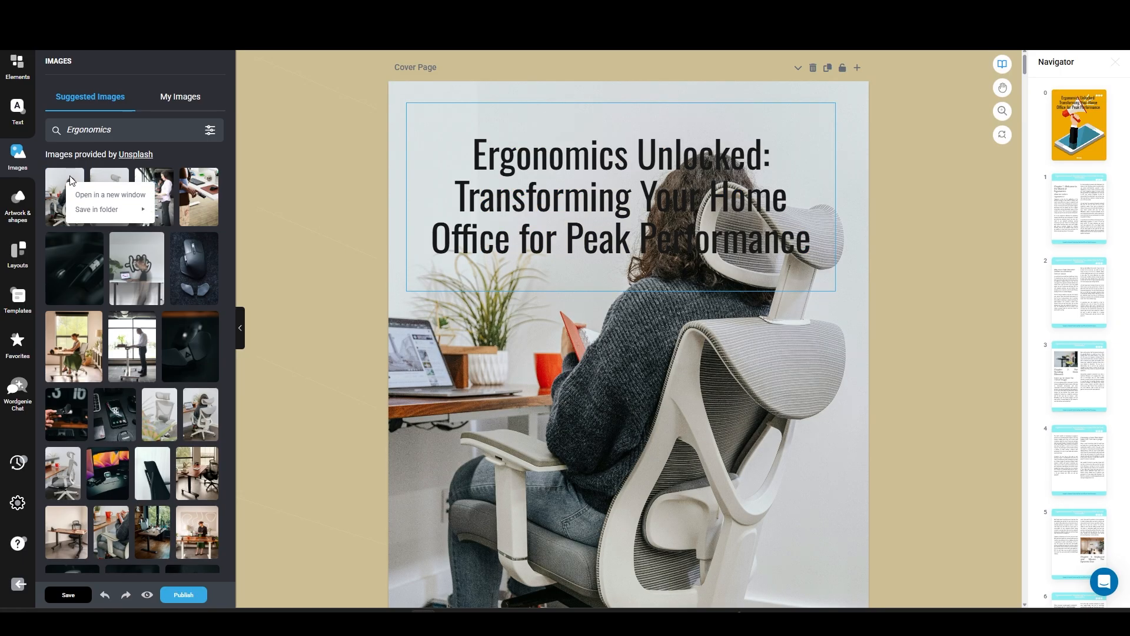
{"action": "left_click", "coordinate": [175, 72]}
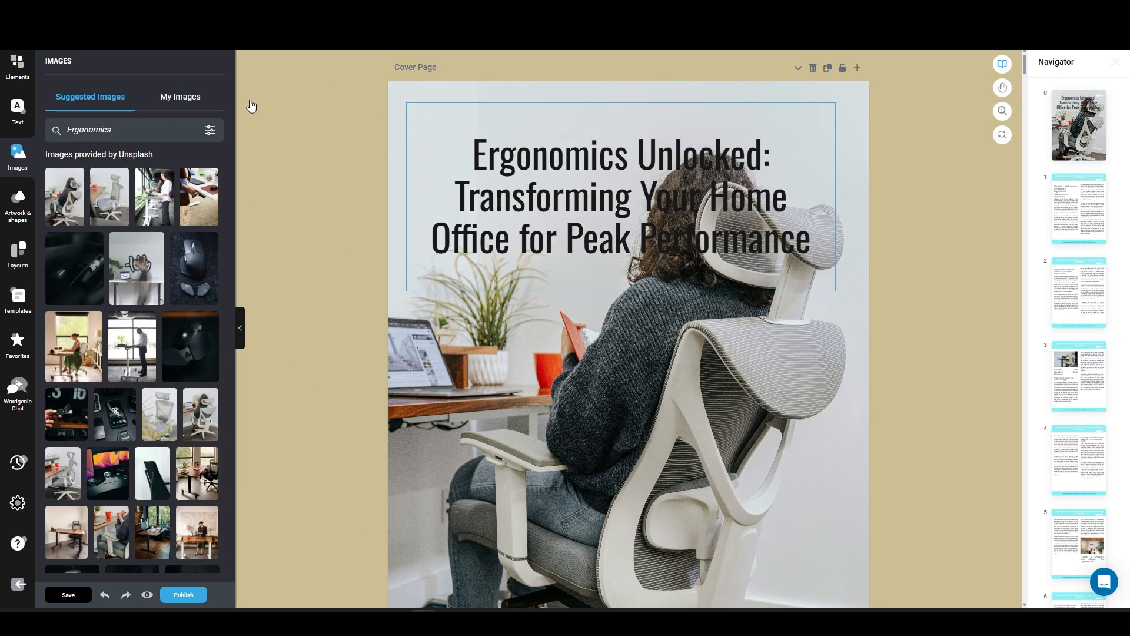
Step: Copy the cover page title "Ergonomics Unlocked: Transforming Your Home Office for Peak Performance" and paste it over the existing heading text
{"action": "left_click", "coordinate": [611, 172]}
{"action": "key", "text": "ctrl+c"}
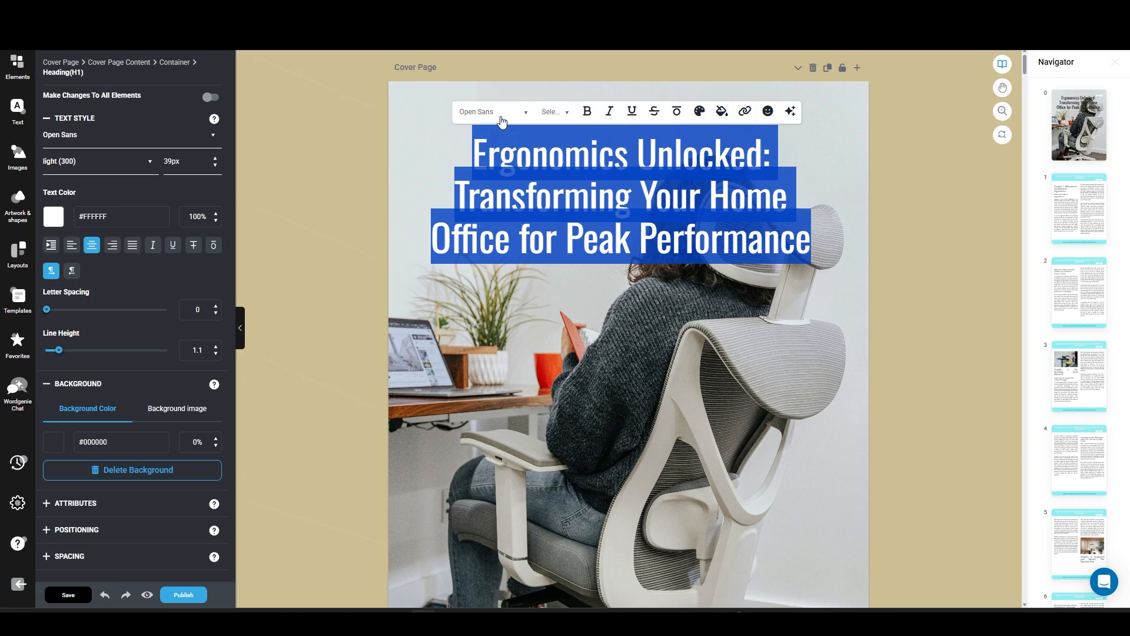
{"action": "left_click", "coordinate": [444, 135]}
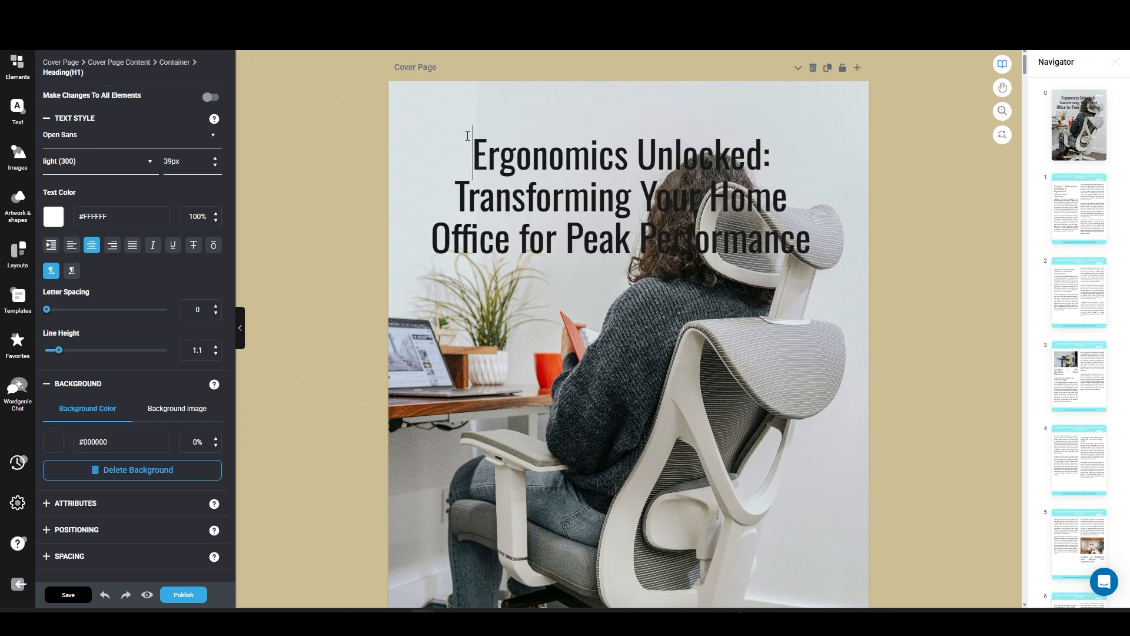
{"action": "left_click", "coordinate": [469, 286]}
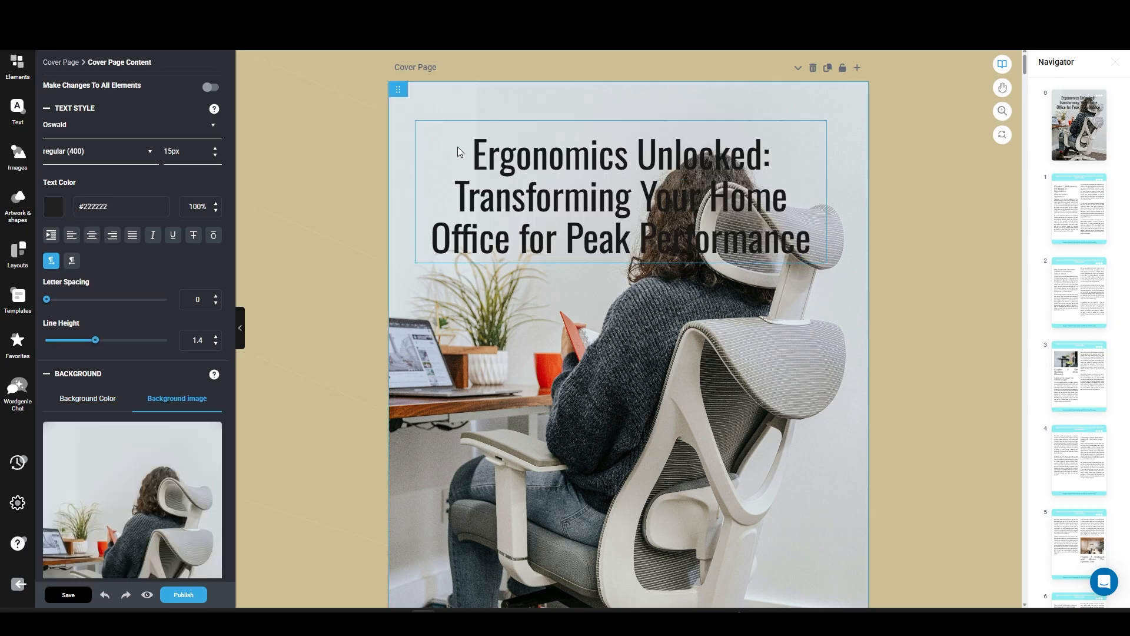
{"action": "left_click", "coordinate": [458, 147]}
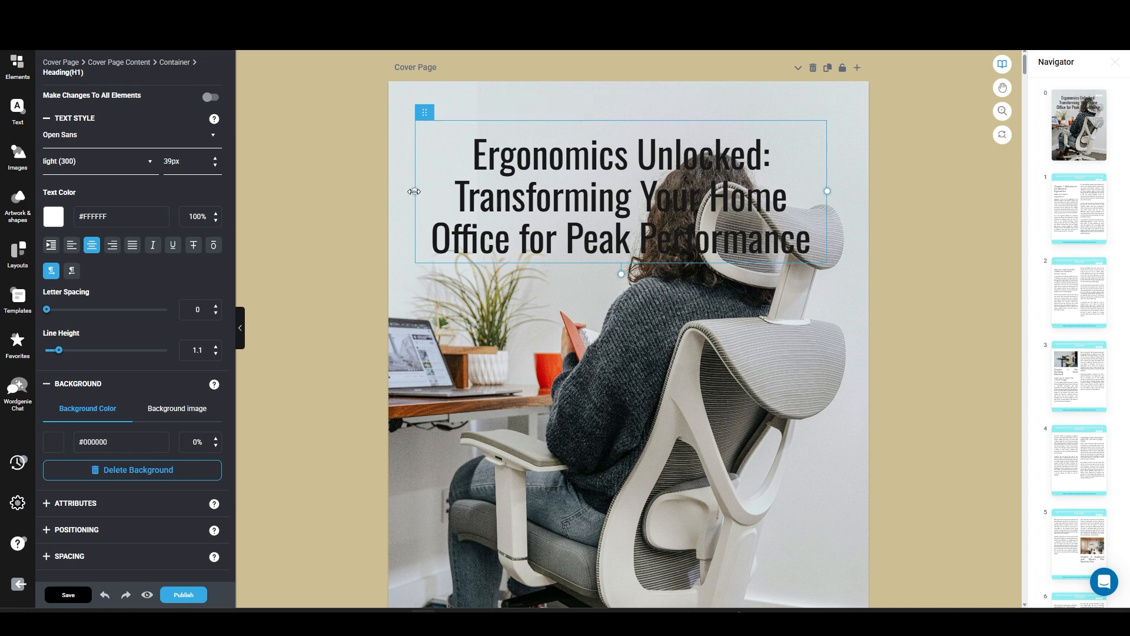
{"action": "double_click", "coordinate": [563, 189]}
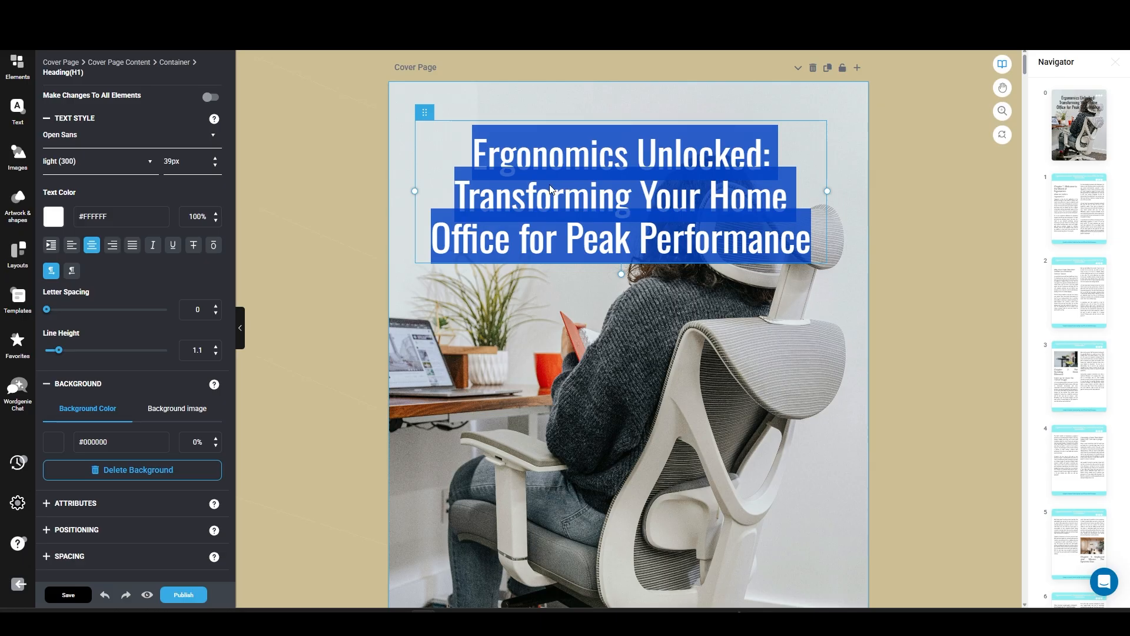
{"action": "key", "text": "ctrl+v"}
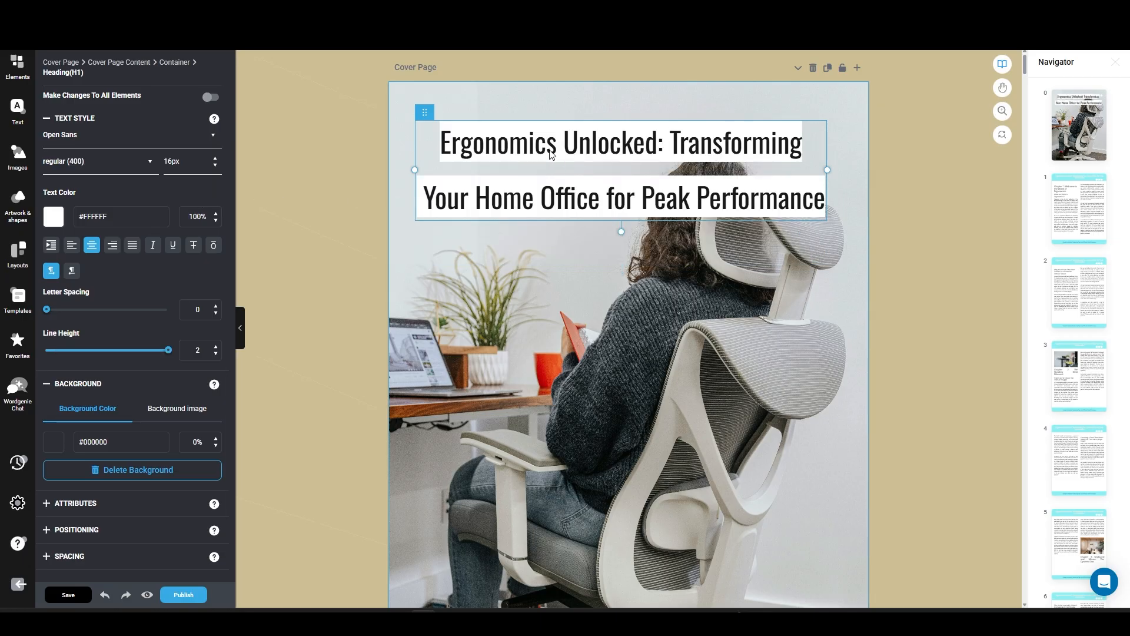
Step: Tighten the cover title's line height to 1.1
{"action": "left_click", "coordinate": [215, 354]}
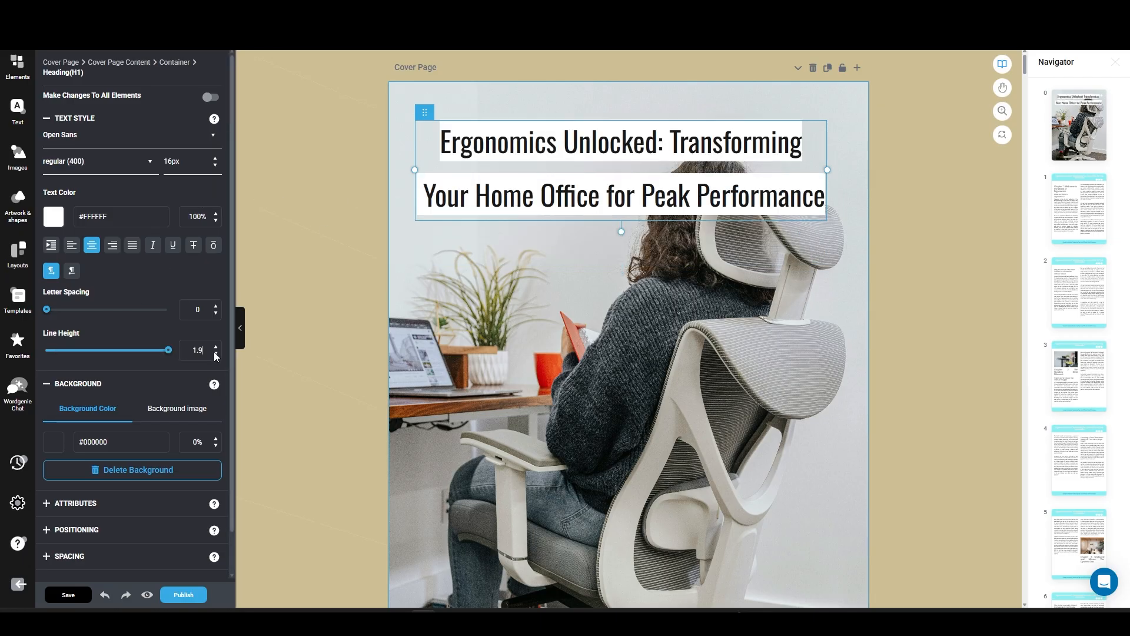
{"action": "left_click", "coordinate": [215, 353]}
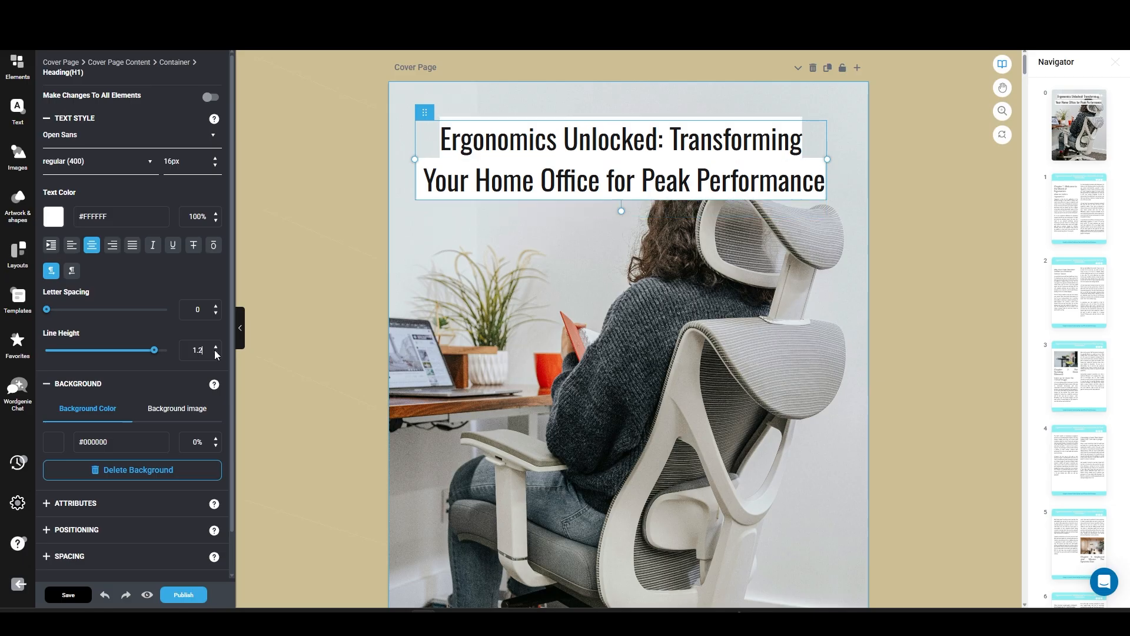
{"action": "left_click", "coordinate": [216, 353]}
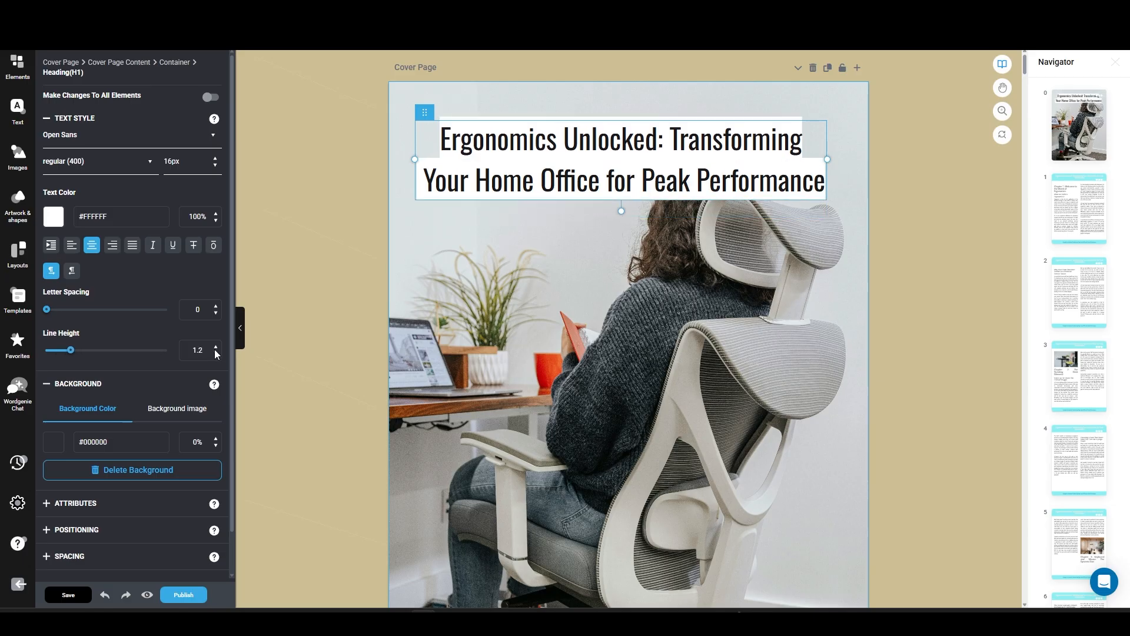
{"action": "left_click", "coordinate": [216, 353]}
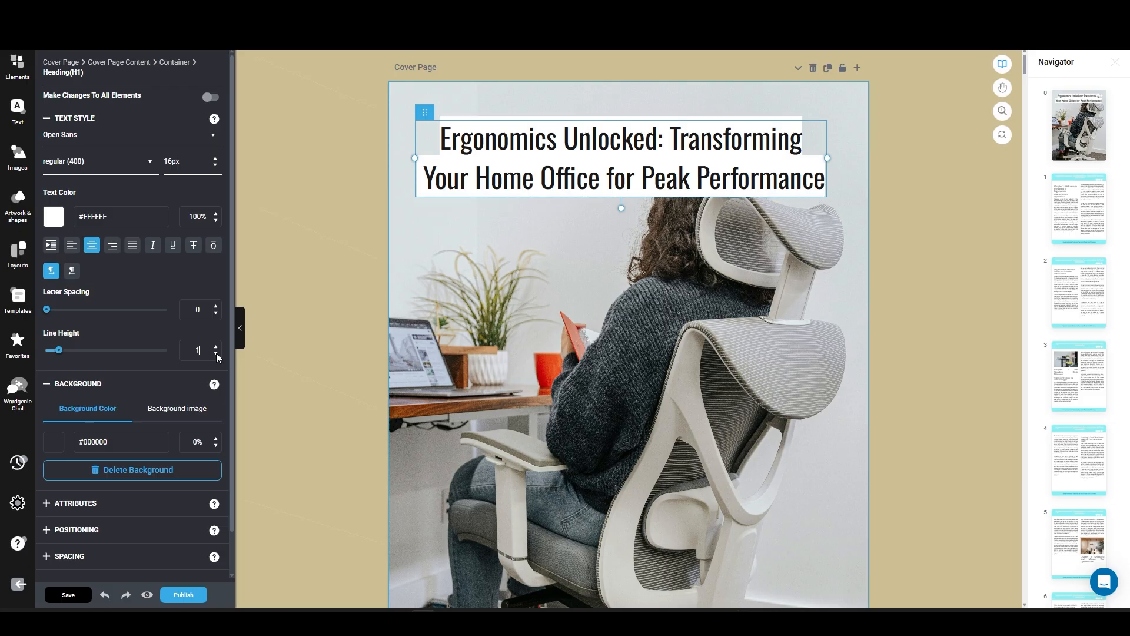
{"action": "left_click", "coordinate": [216, 352]}
{"action": "left_click", "coordinate": [312, 202]}
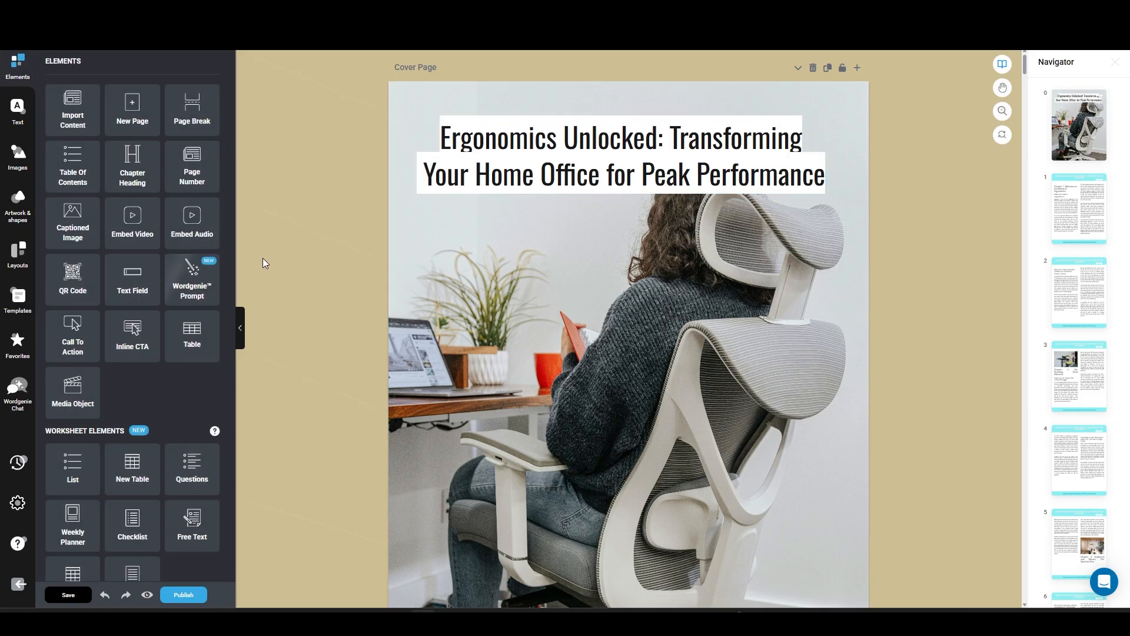
{"action": "triple_click", "coordinate": [489, 139]}
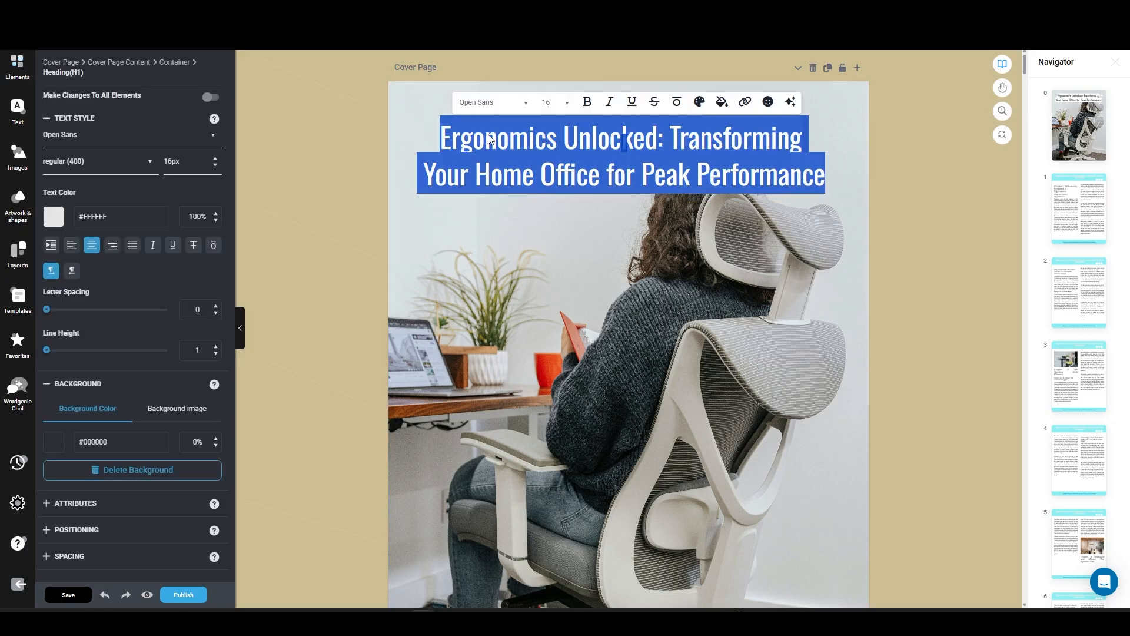
{"action": "left_click", "coordinate": [215, 346]}
{"action": "left_click", "coordinate": [340, 239]}
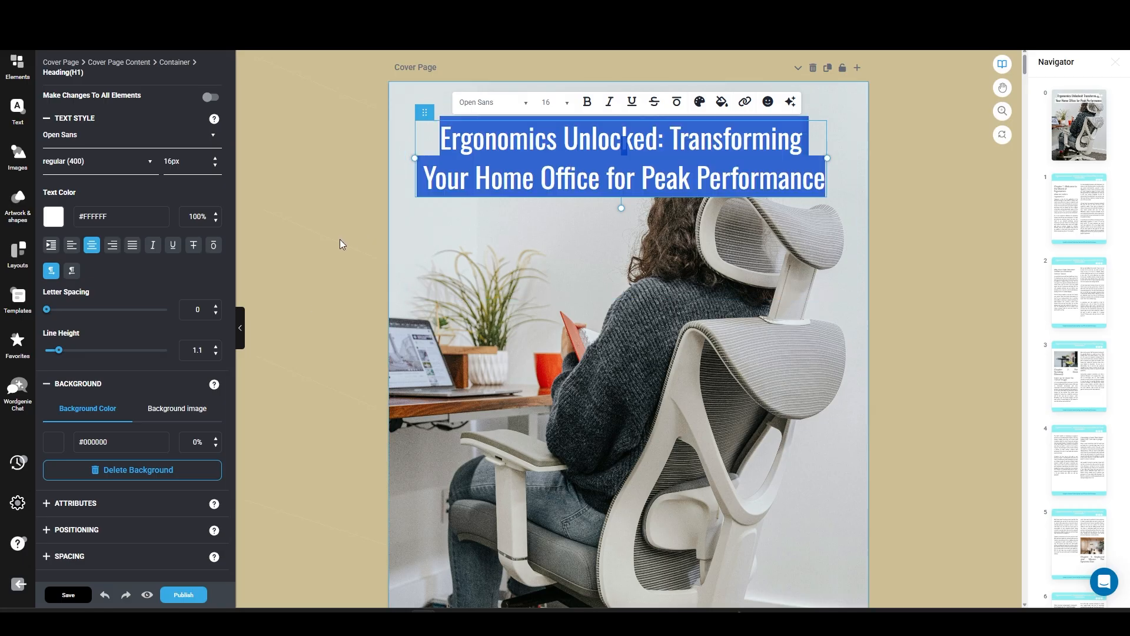
Step: Deselect the cover title and save the project
{"action": "left_click", "coordinate": [411, 116]}
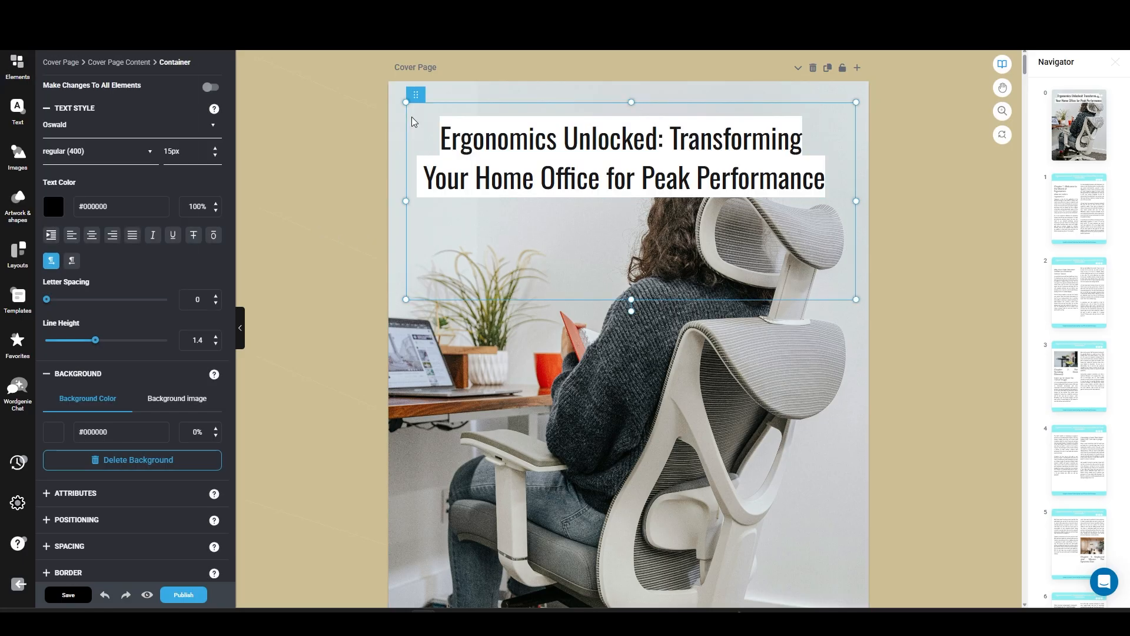
{"action": "left_click", "coordinate": [600, 155]}
{"action": "left_click", "coordinate": [603, 239]}
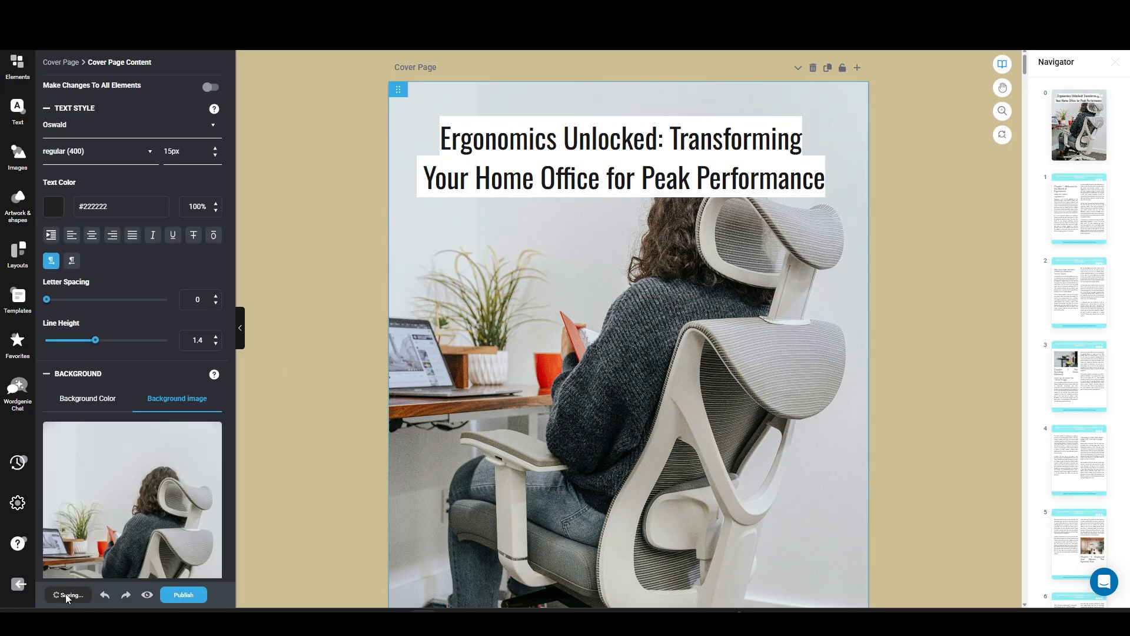
{"action": "left_click", "coordinate": [66, 594]}
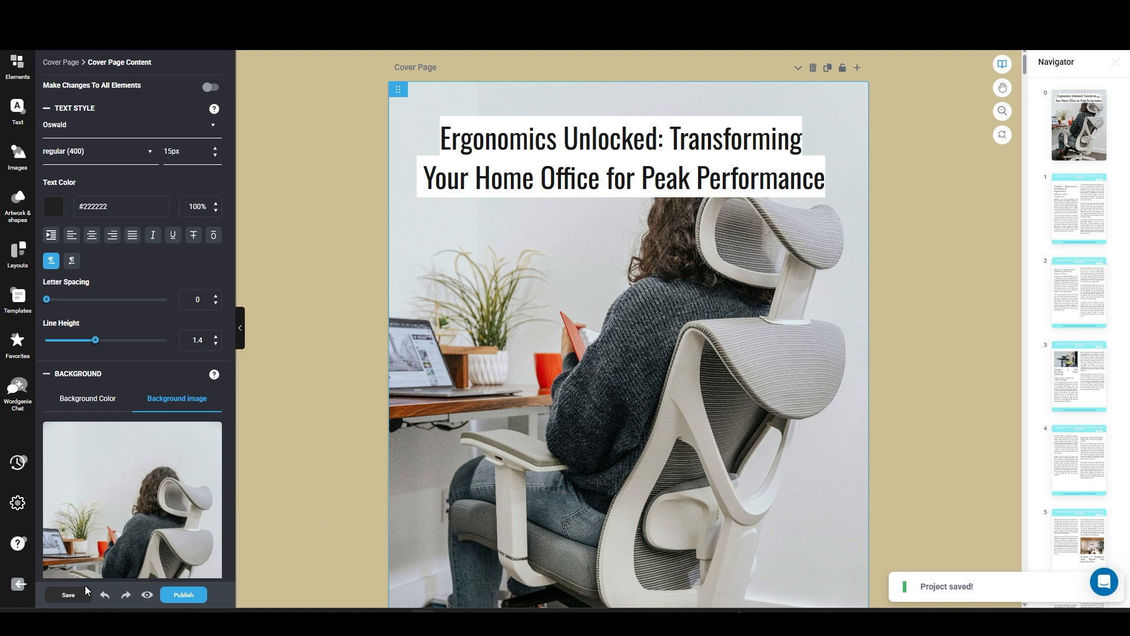
Step: Change the text color of the eBook title in the page headers to #191919, with changes applied to all elements
{"action": "scroll", "coordinate": [453, 268], "scroll_direction": "down", "scroll_amount": 10}
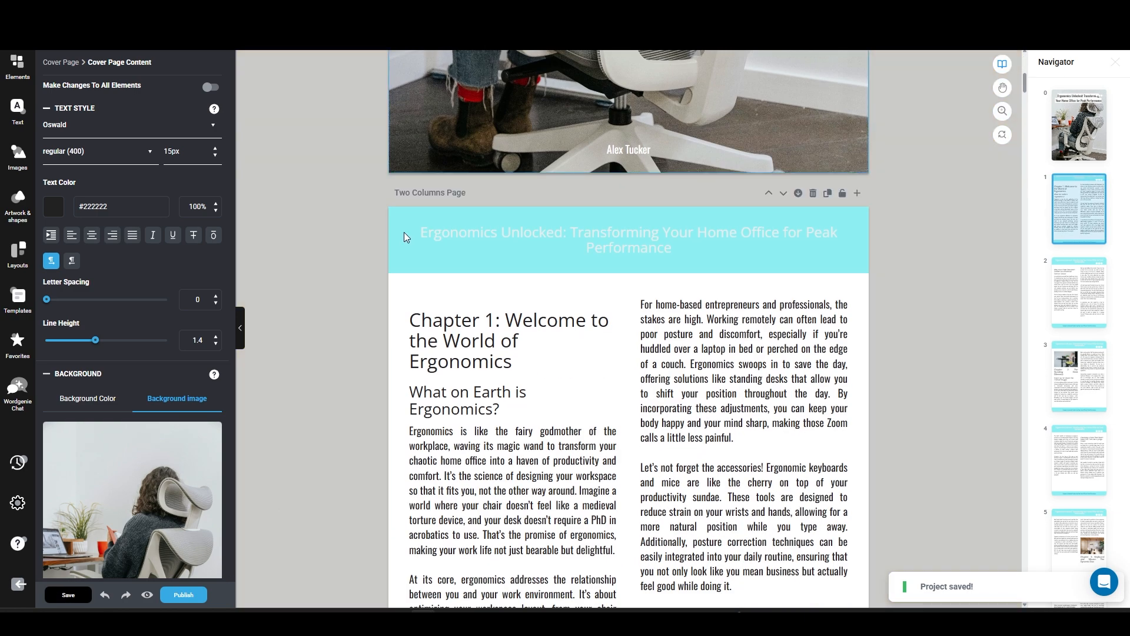
{"action": "left_click", "coordinate": [521, 236]}
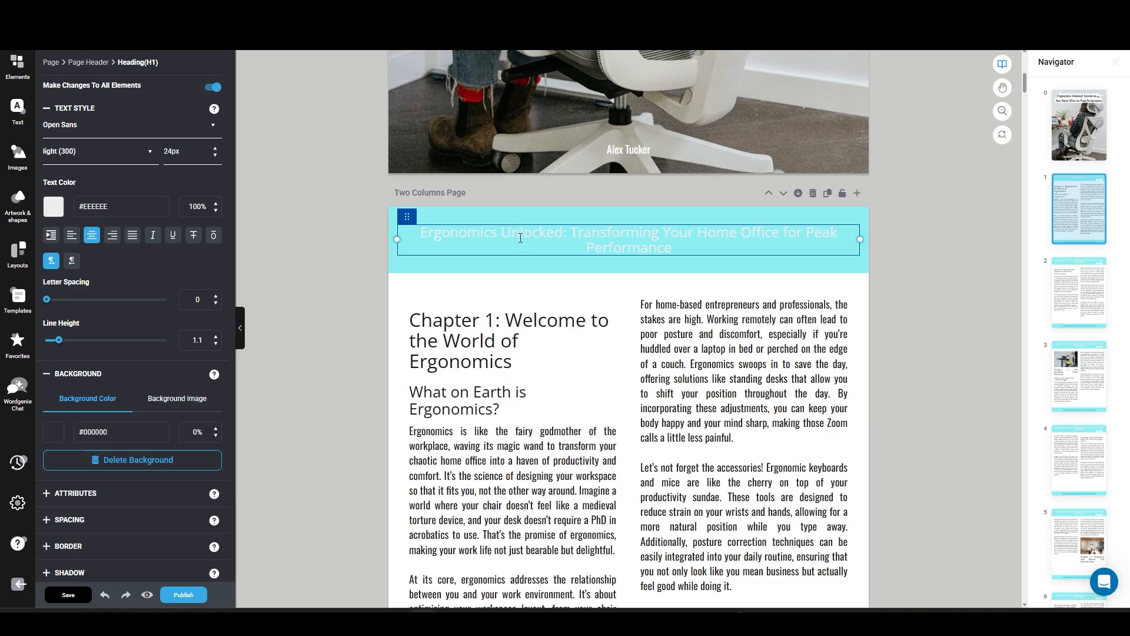
{"action": "left_click", "coordinate": [61, 210]}
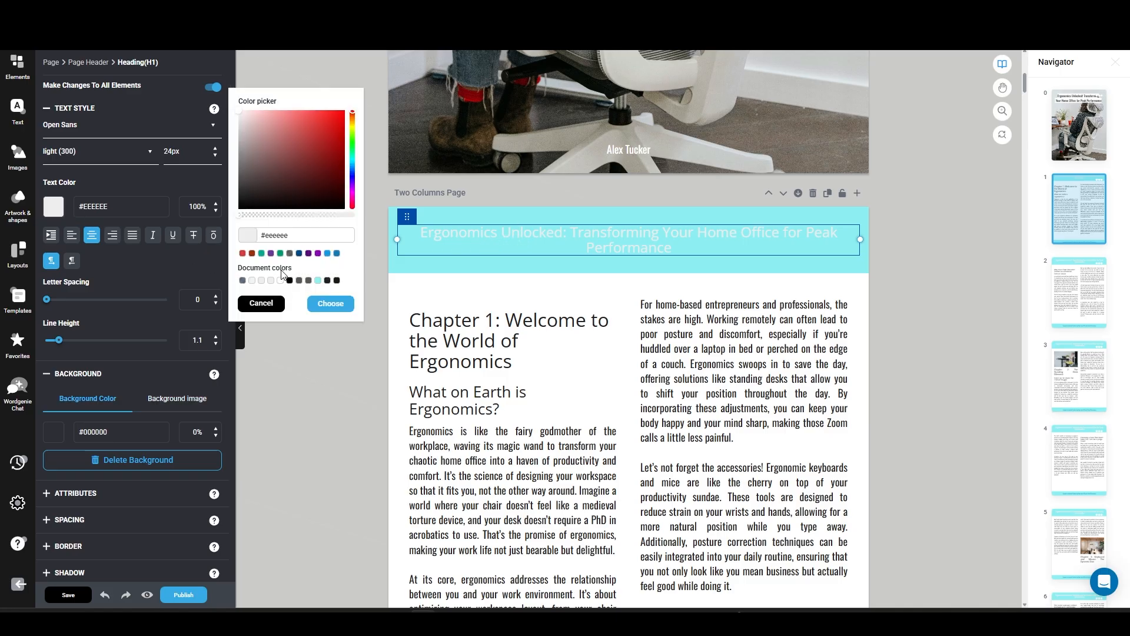
{"action": "left_click", "coordinate": [337, 280]}
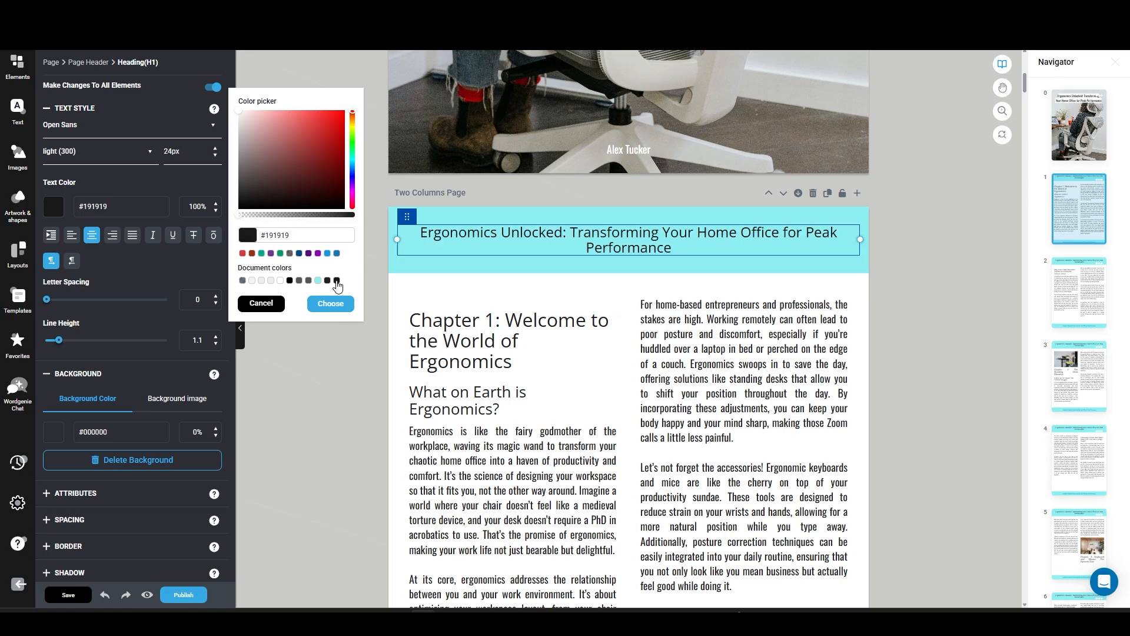
{"action": "left_click", "coordinate": [329, 303]}
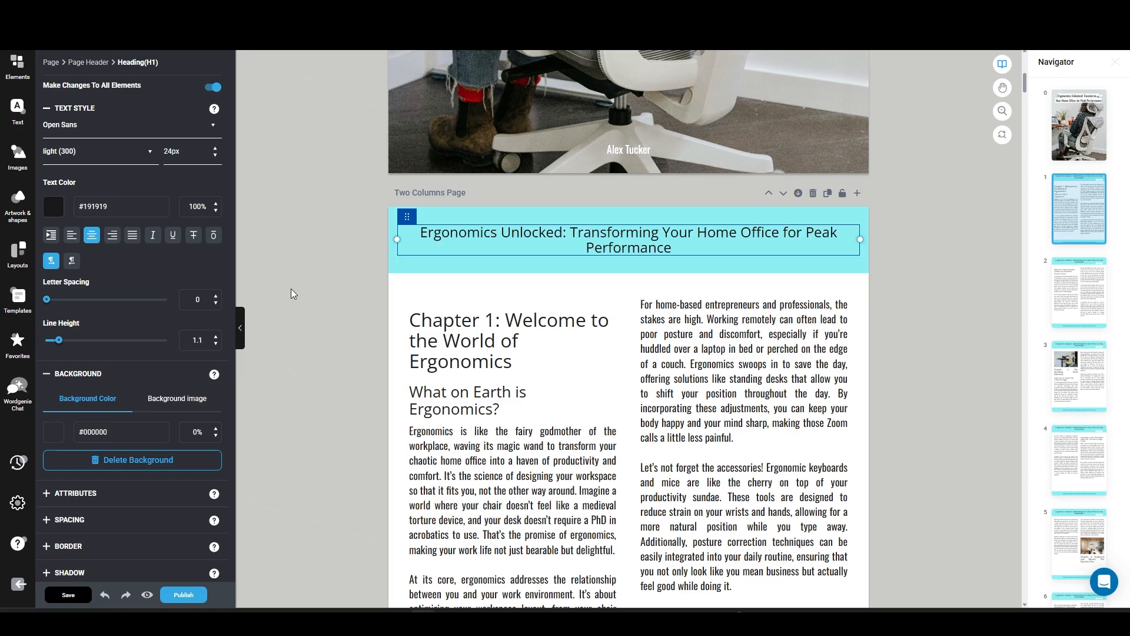
{"action": "left_click", "coordinate": [344, 309]}
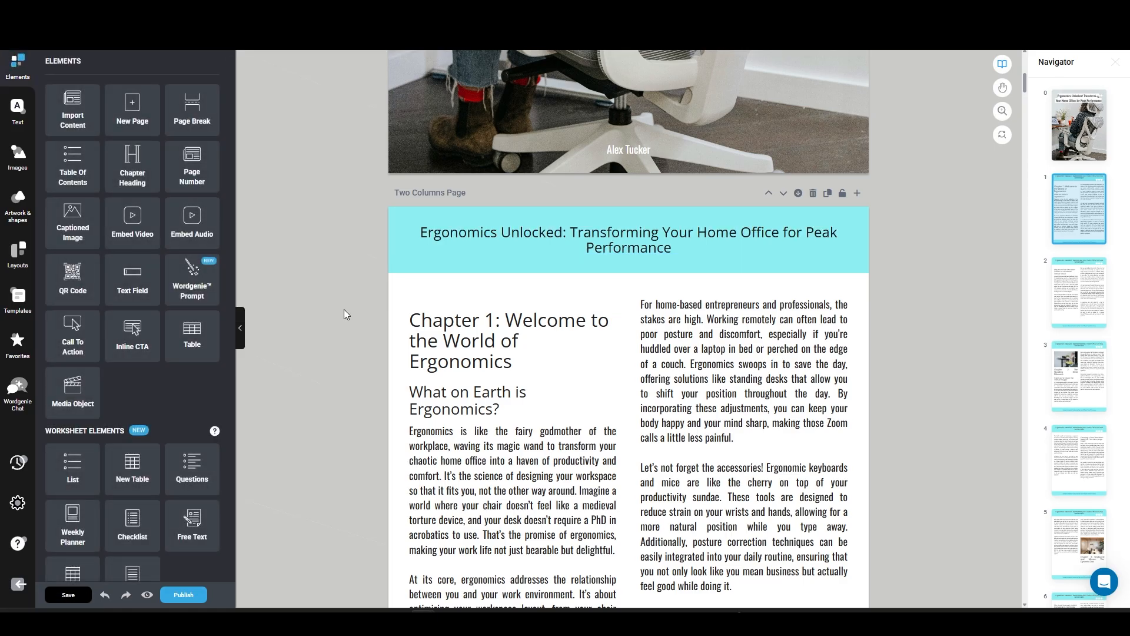
Step: Link the eBook title in the first content page's footer to the author's website as a webpage URL
{"action": "left_click", "coordinate": [560, 321]}
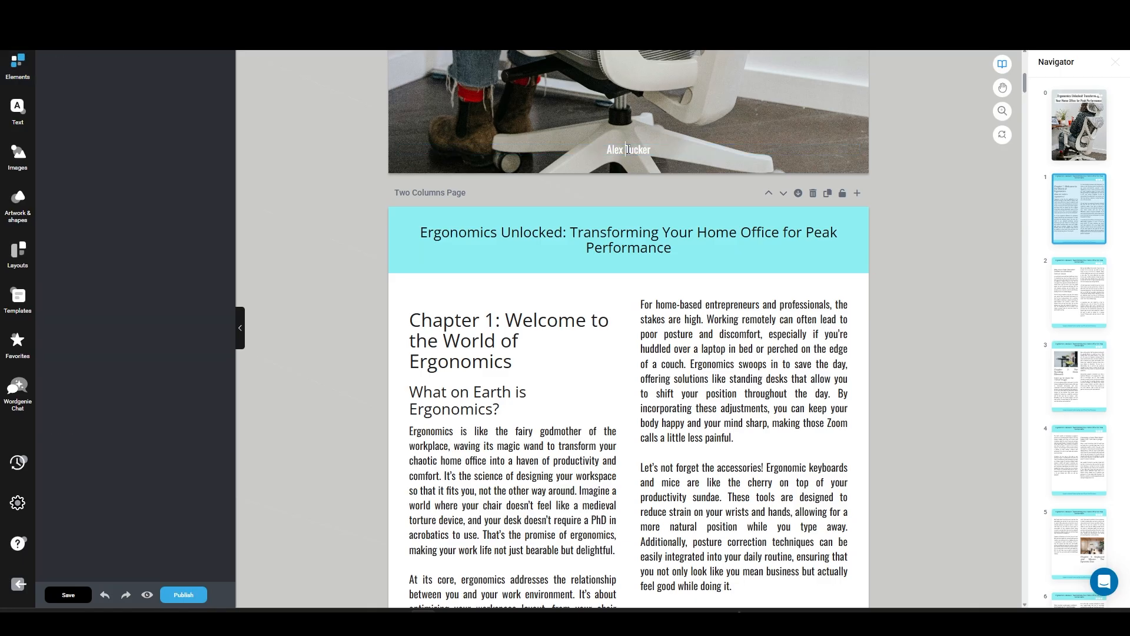
{"action": "scroll", "coordinate": [563, 321], "scroll_direction": "down", "scroll_amount": 7}
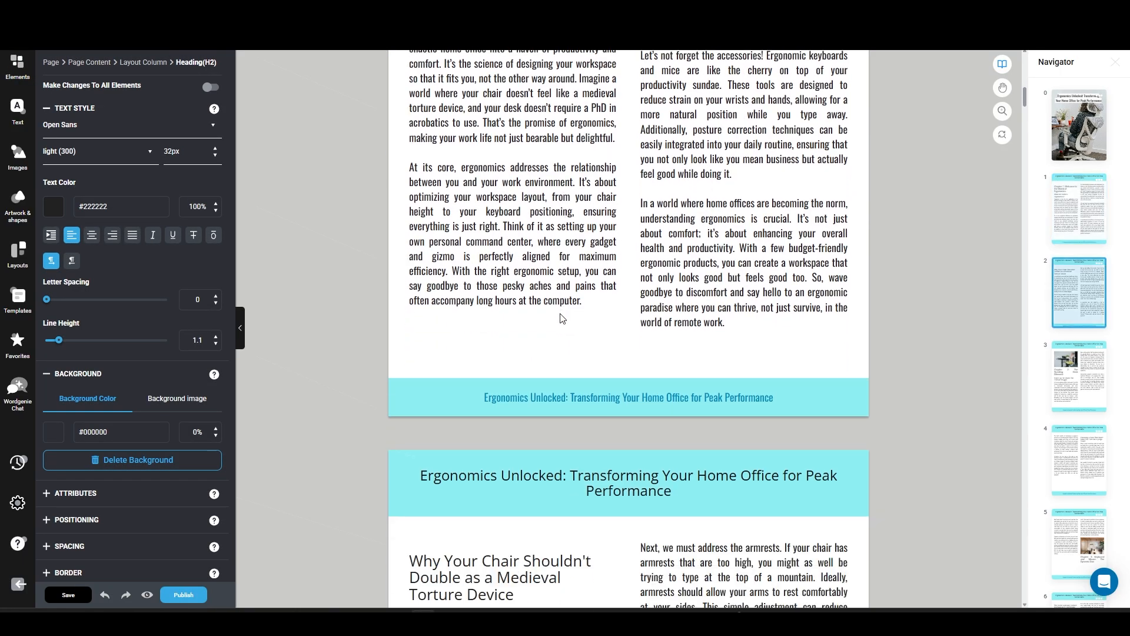
{"action": "left_click", "coordinate": [544, 394]}
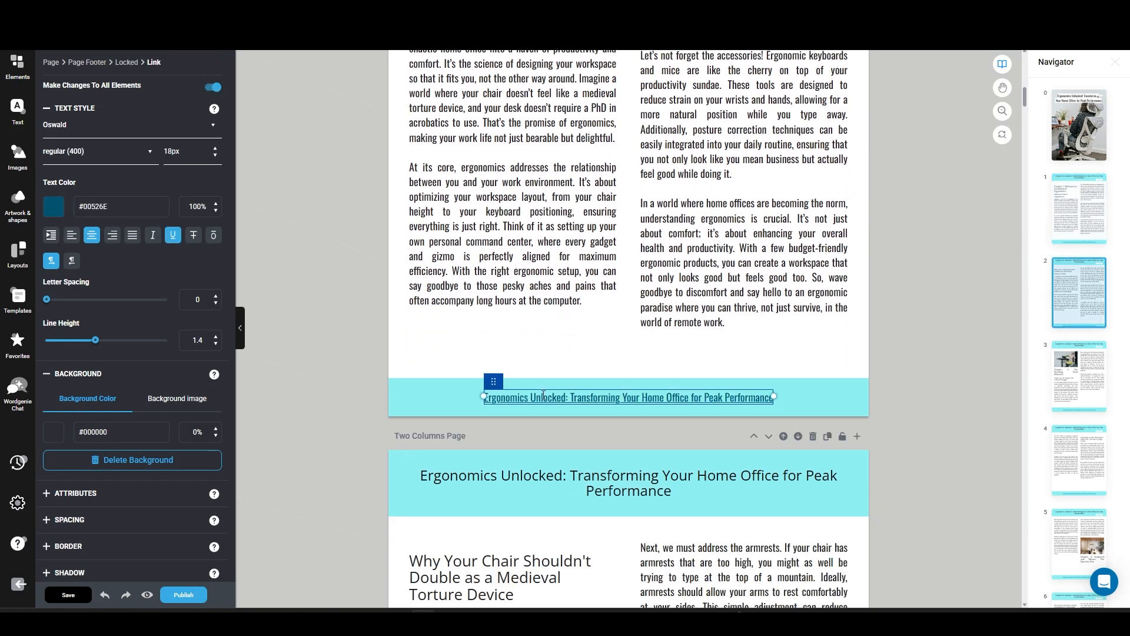
{"action": "mouse_move", "coordinate": [501, 381]}
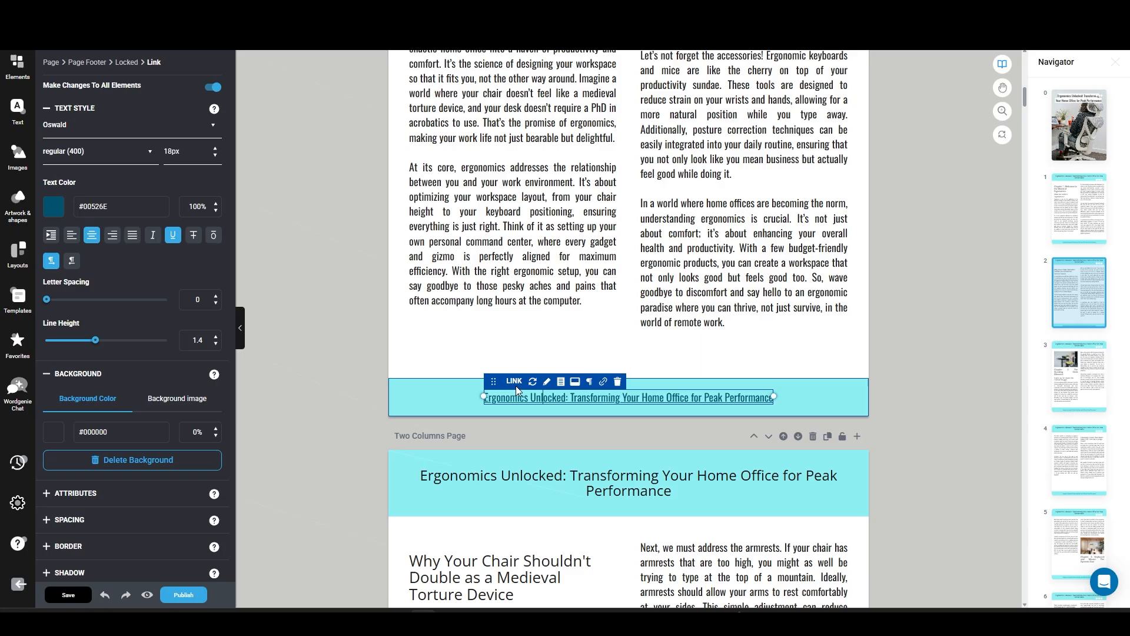
{"action": "left_click", "coordinate": [604, 382]}
{"action": "left_click", "coordinate": [569, 453]}
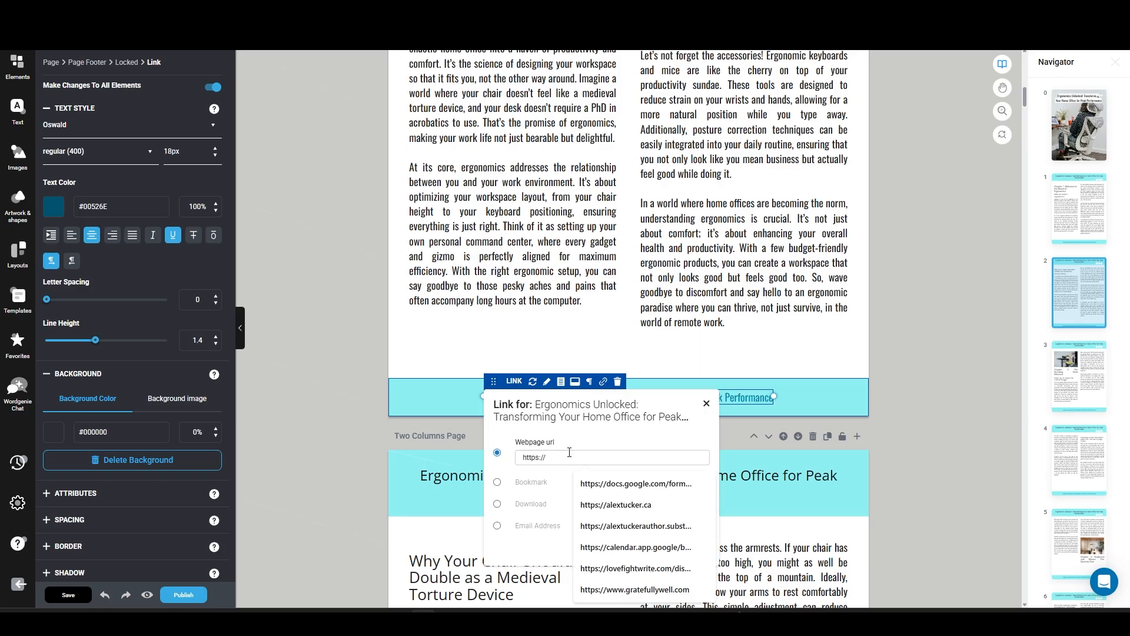
{"action": "type", "text": "alextucker"}
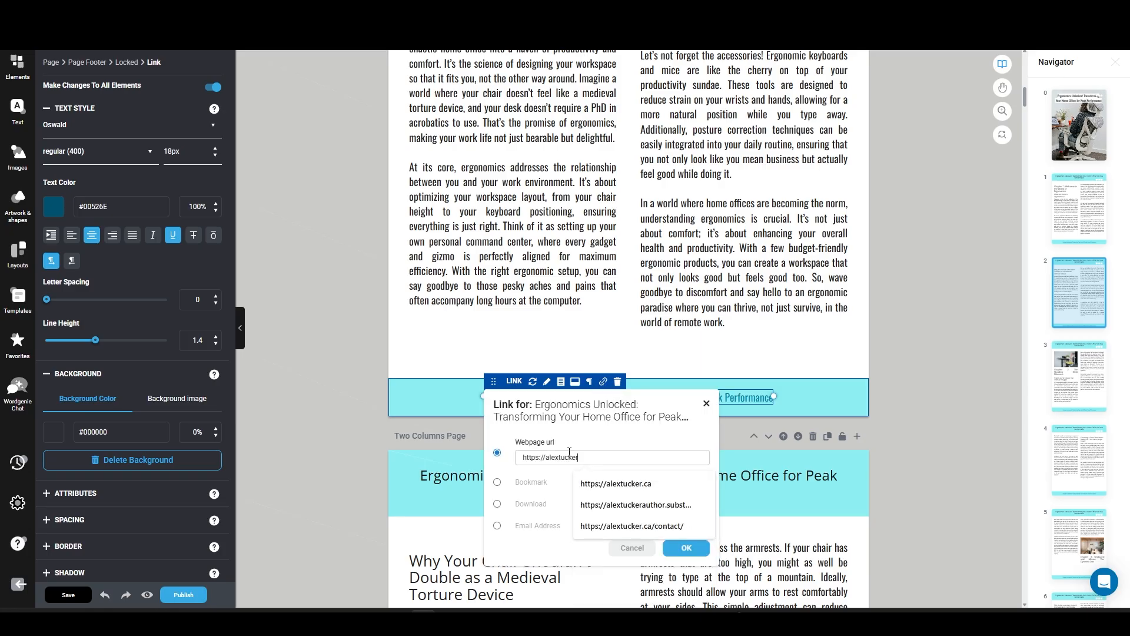
{"action": "type", "text": ".ca"}
{"action": "left_click", "coordinate": [691, 548]}
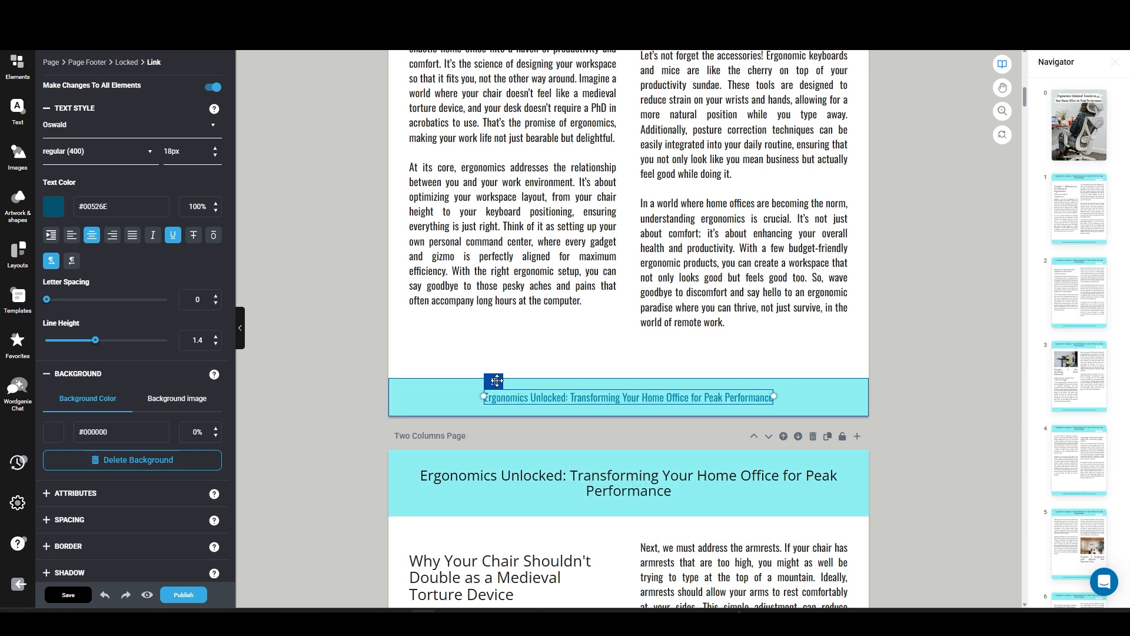
{"action": "mouse_move", "coordinate": [497, 381]}
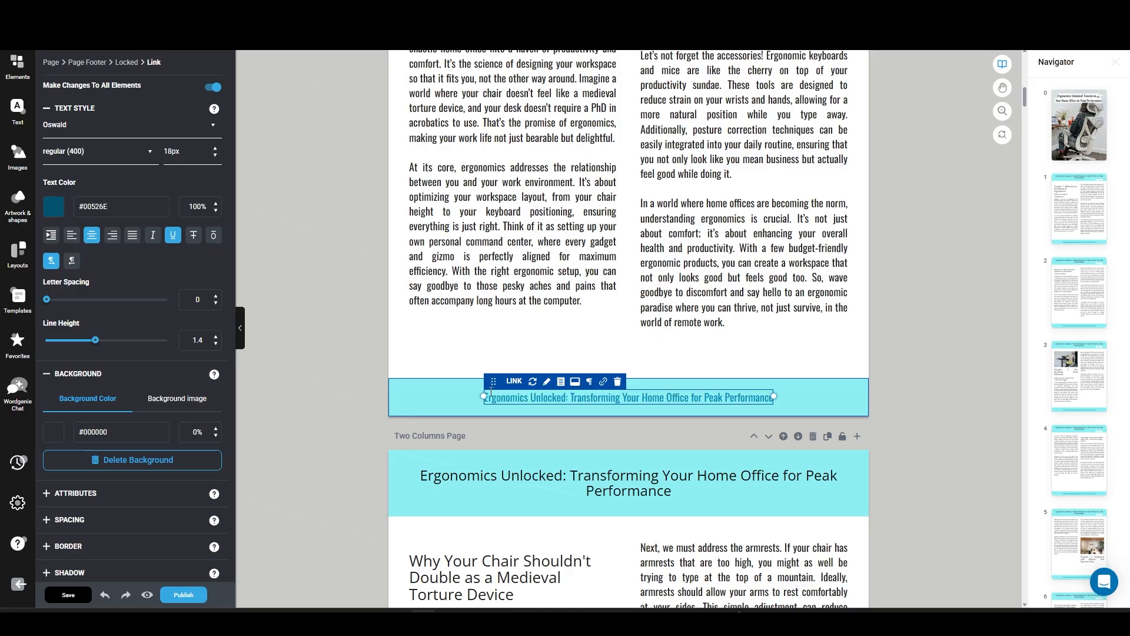
Step: Check the link target of the eBook title in the second content page's footer, then close the link settings
{"action": "left_click", "coordinate": [427, 371]}
{"action": "scroll", "coordinate": [504, 452], "scroll_direction": "down", "scroll_amount": 15}
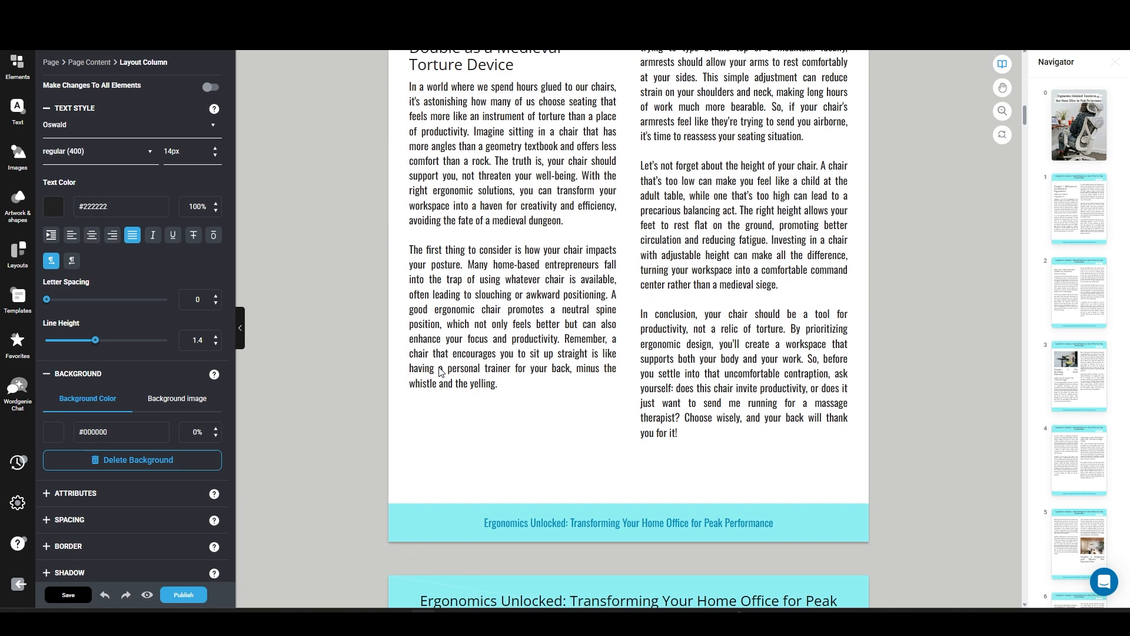
{"action": "left_click", "coordinate": [527, 286]}
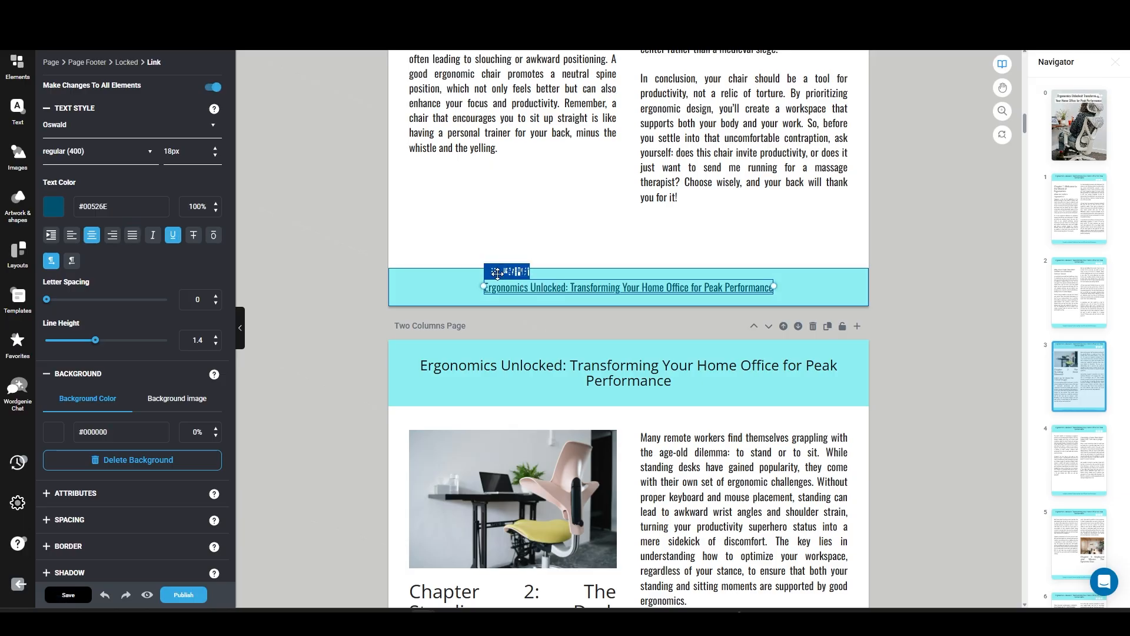
{"action": "left_click", "coordinate": [603, 272]}
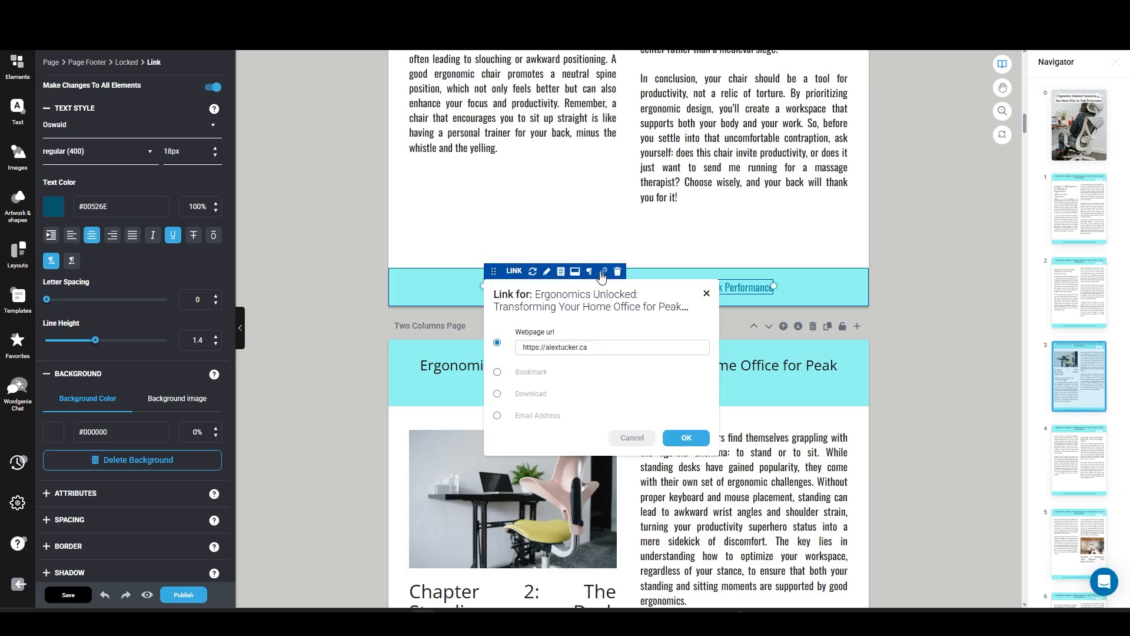
{"action": "left_click", "coordinate": [518, 219]}
Step: Move the "Chapter 3: Keyboard and Mouse: The Dynamic Duo" heading down from page 5 to the start of page 6
{"action": "scroll", "coordinate": [383, 279], "scroll_direction": "down", "scroll_amount": 3}
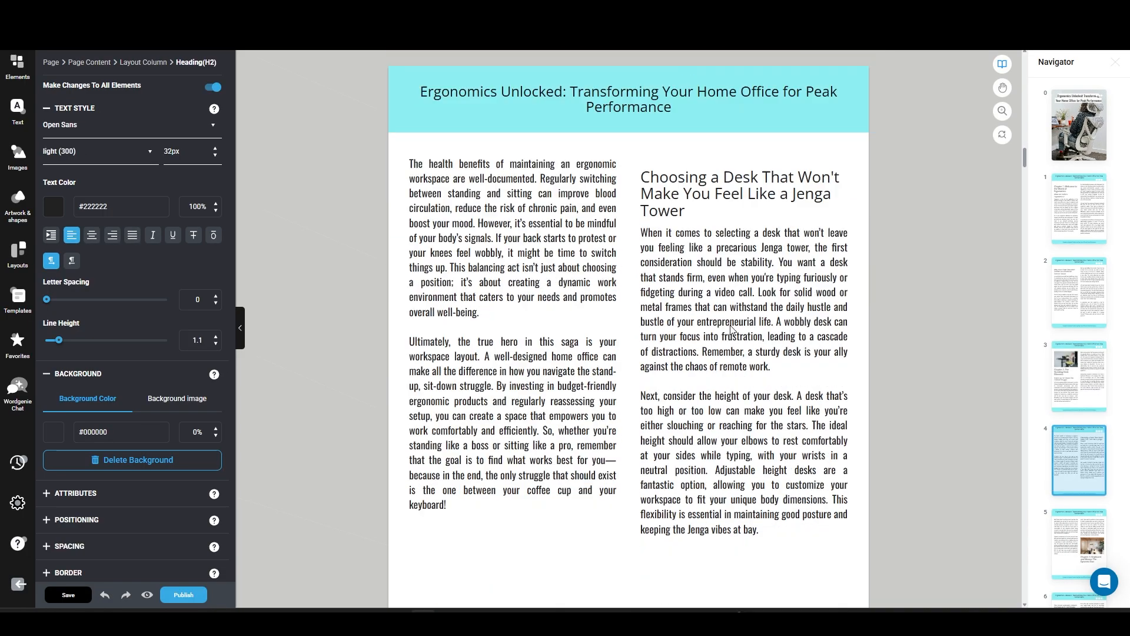
{"action": "scroll", "coordinate": [729, 319], "scroll_direction": "down", "scroll_amount": 6}
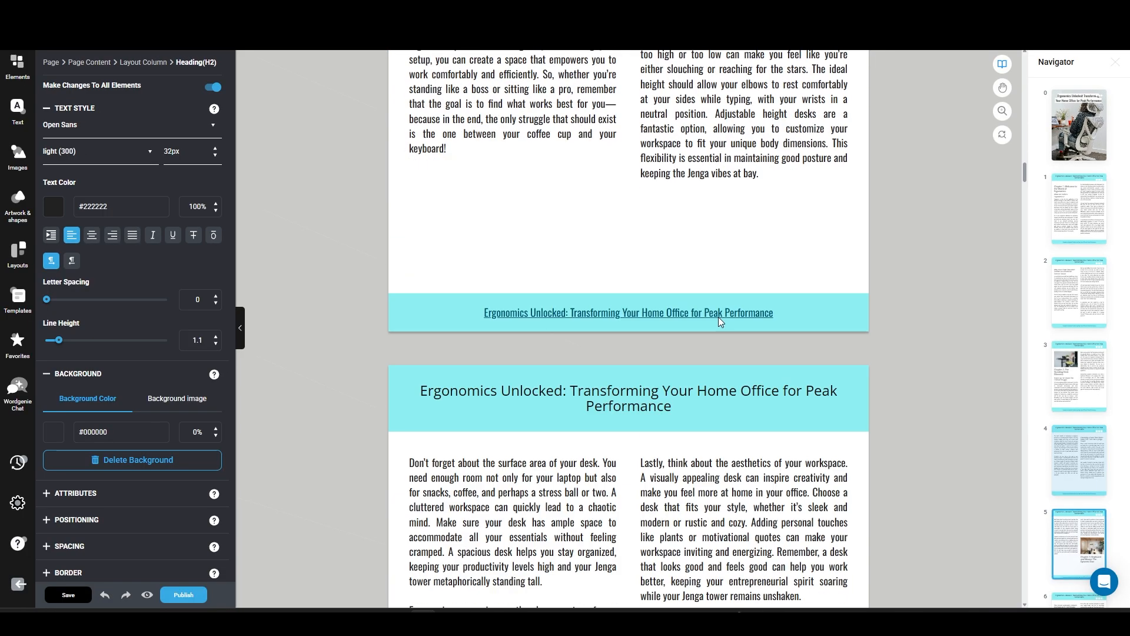
{"action": "scroll", "coordinate": [718, 317], "scroll_direction": "down", "scroll_amount": 6}
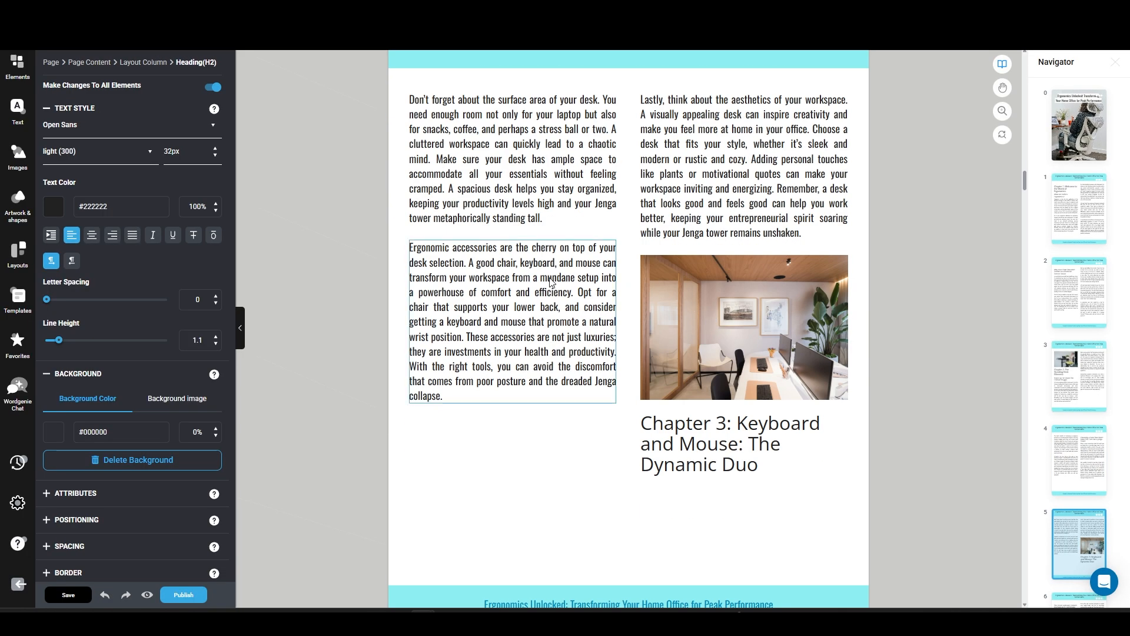
{"action": "scroll", "coordinate": [552, 283], "scroll_direction": "down", "scroll_amount": 4}
{"action": "left_click", "coordinate": [724, 234]}
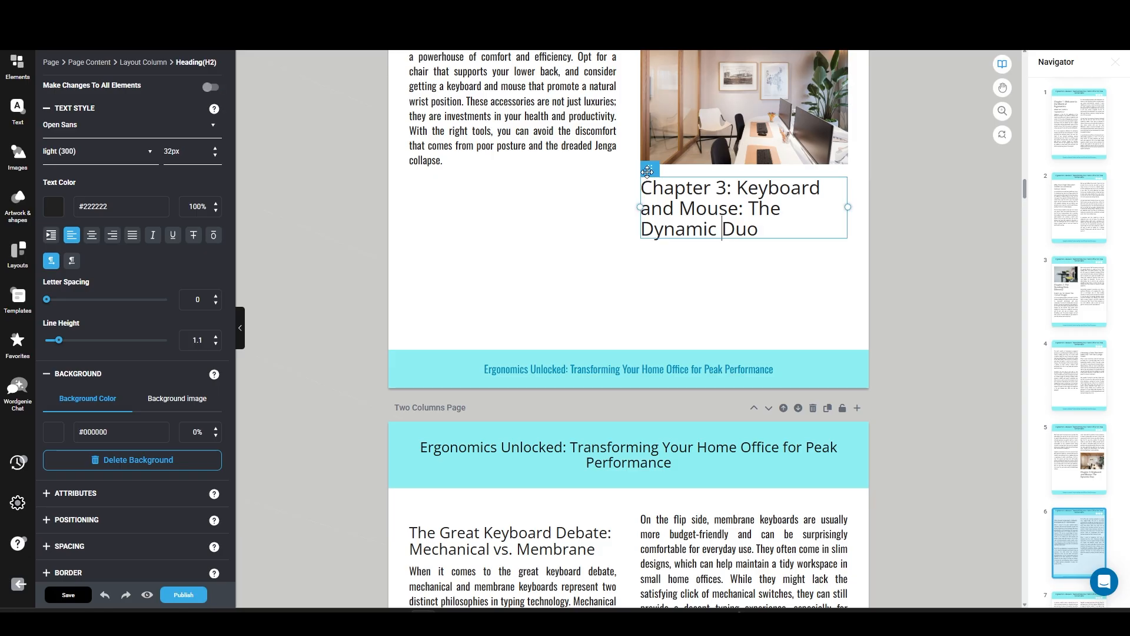
{"action": "mouse_move", "coordinate": [650, 168]}
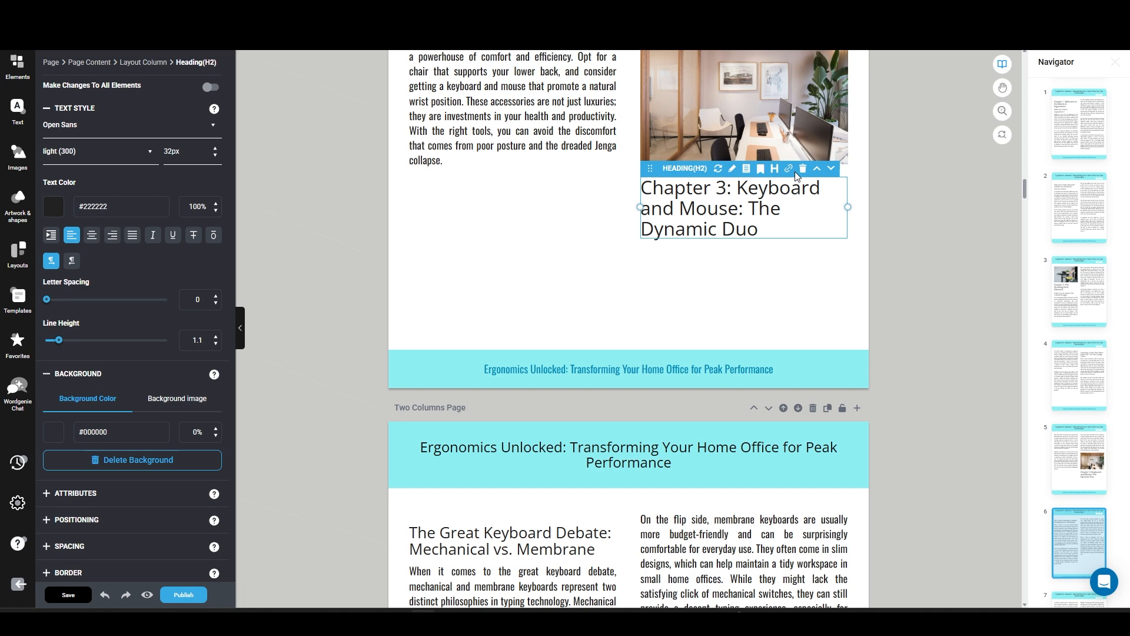
{"action": "left_click", "coordinate": [831, 169]}
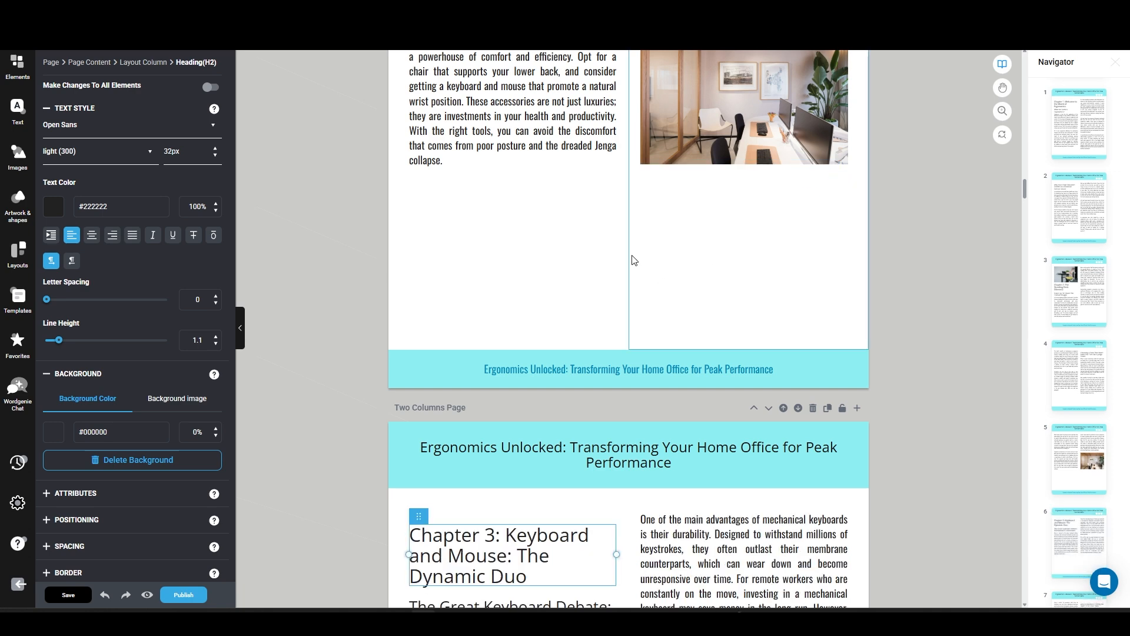
{"action": "scroll", "coordinate": [630, 257], "scroll_direction": "down", "scroll_amount": 6}
{"action": "scroll", "coordinate": [587, 263], "scroll_direction": "down", "scroll_amount": 5}
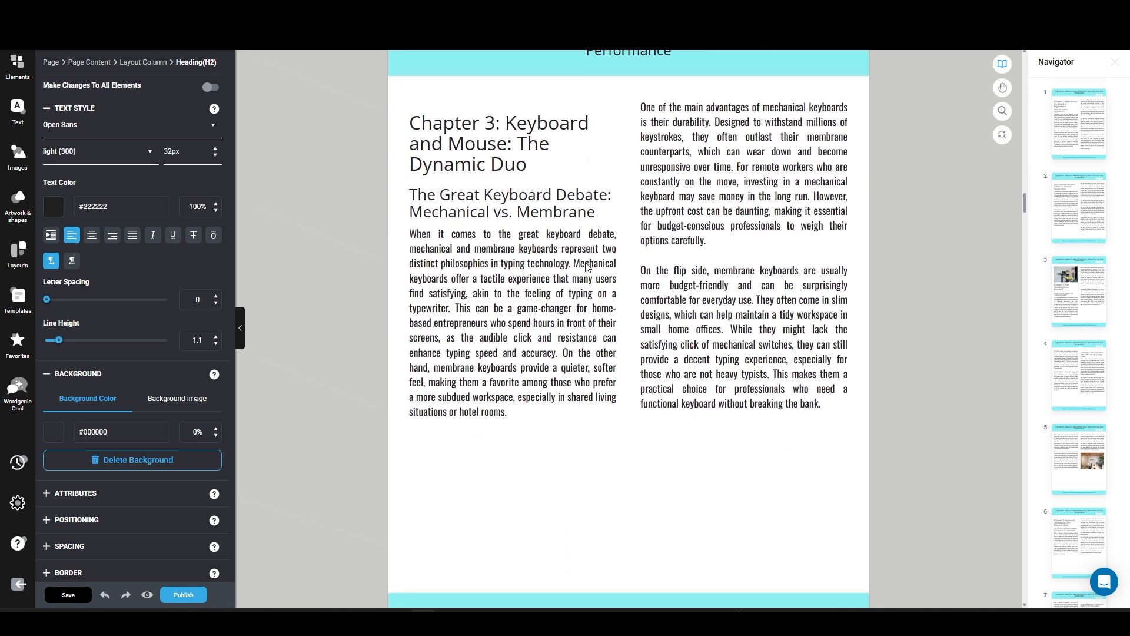
{"action": "scroll", "coordinate": [596, 226], "scroll_direction": "up", "scroll_amount": 4}
{"action": "scroll", "coordinate": [594, 229], "scroll_direction": "up", "scroll_amount": 3}
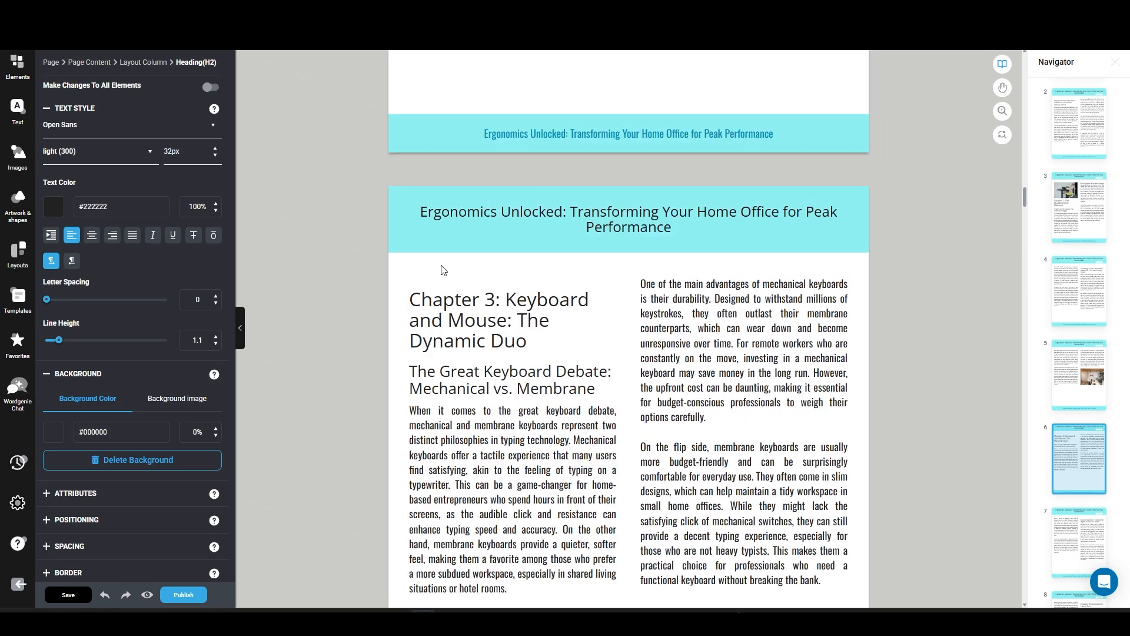
{"action": "left_click", "coordinate": [404, 266]}
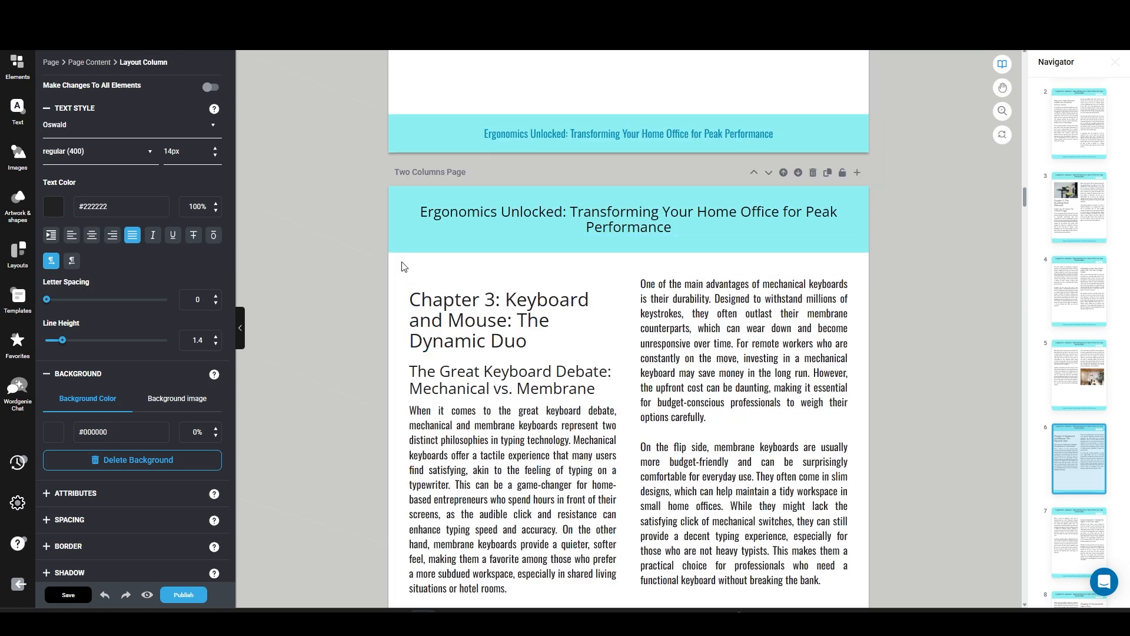
{"action": "left_click", "coordinate": [400, 194]}
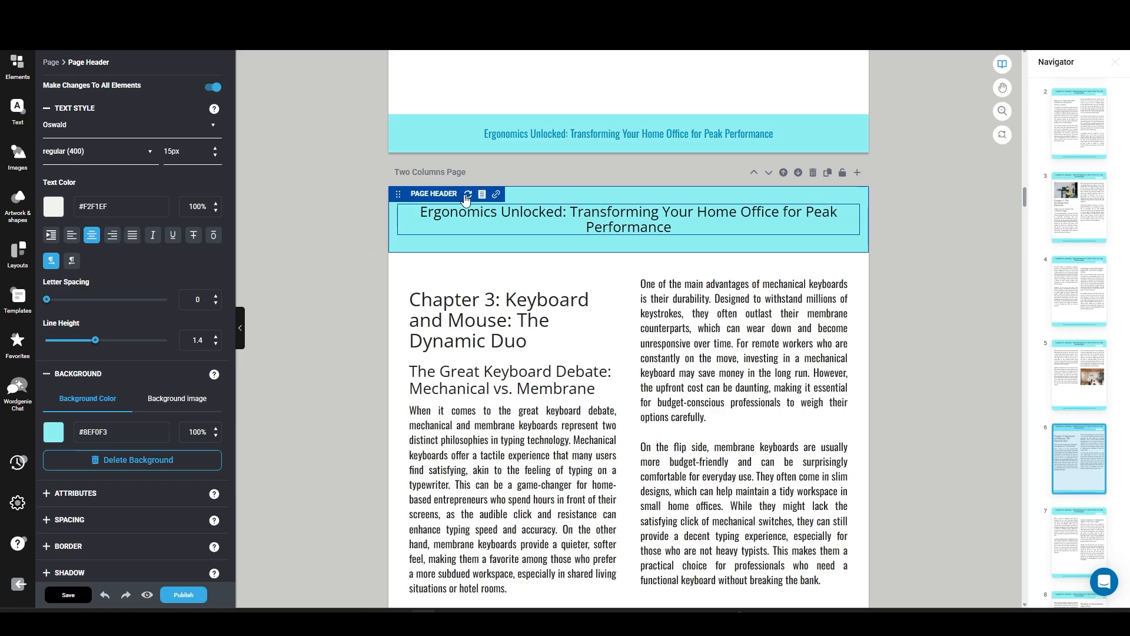
{"action": "left_click", "coordinate": [412, 264]}
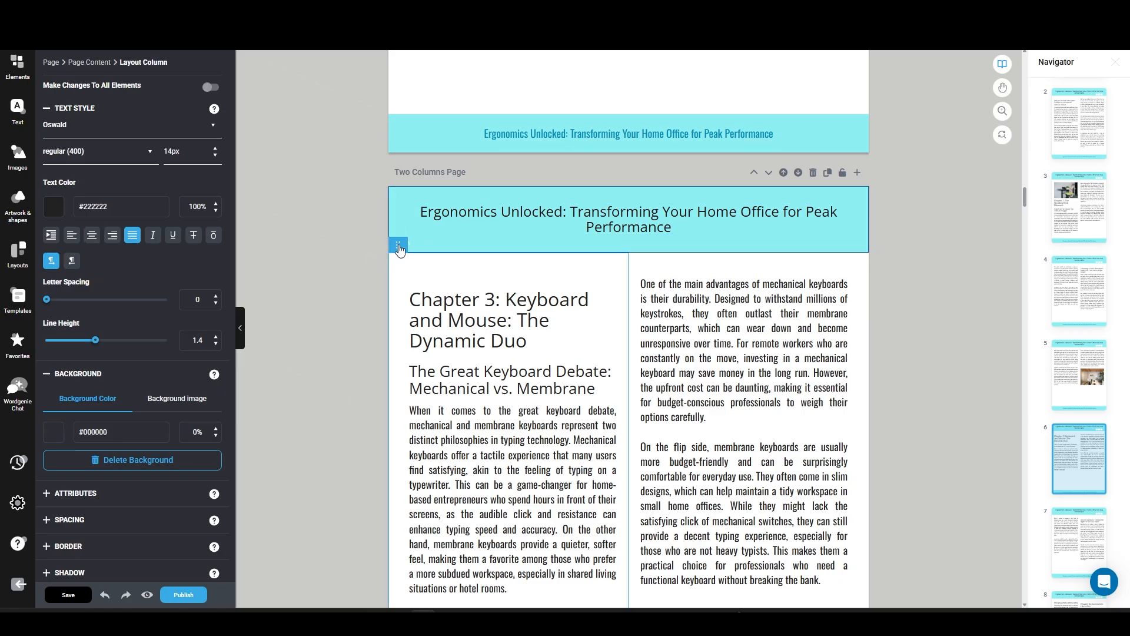
Step: Move the "Mouse Madness: Finding the Right Fit for Your Hand" heading from page 7's first column to its second column
{"action": "scroll", "coordinate": [525, 289], "scroll_direction": "down", "scroll_amount": 3}
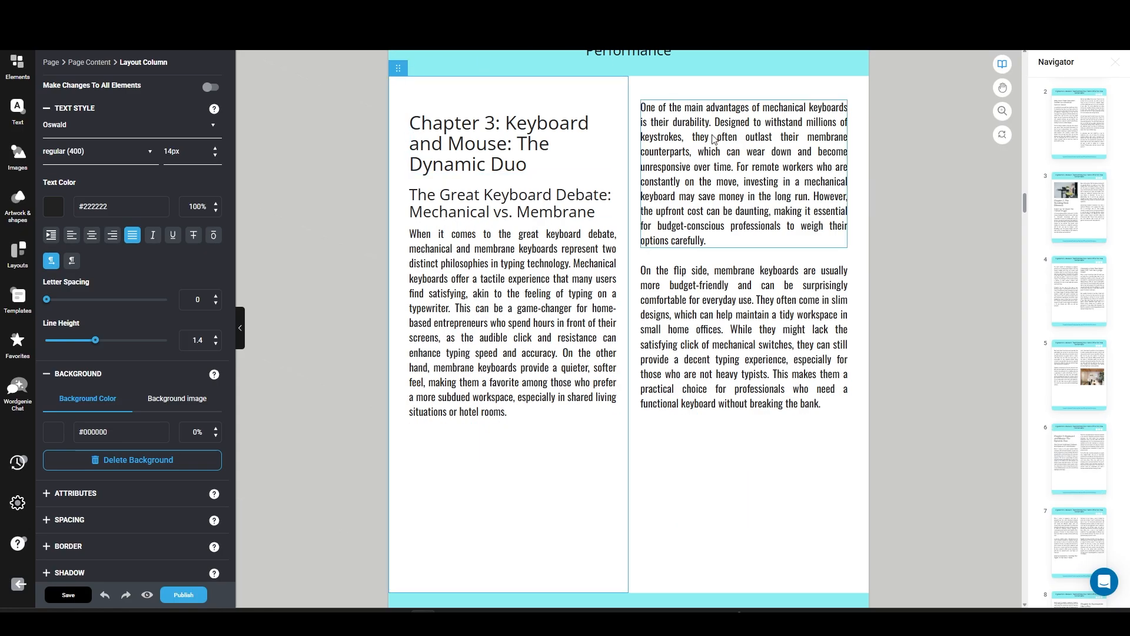
{"action": "scroll", "coordinate": [612, 289], "scroll_direction": "down", "scroll_amount": 10}
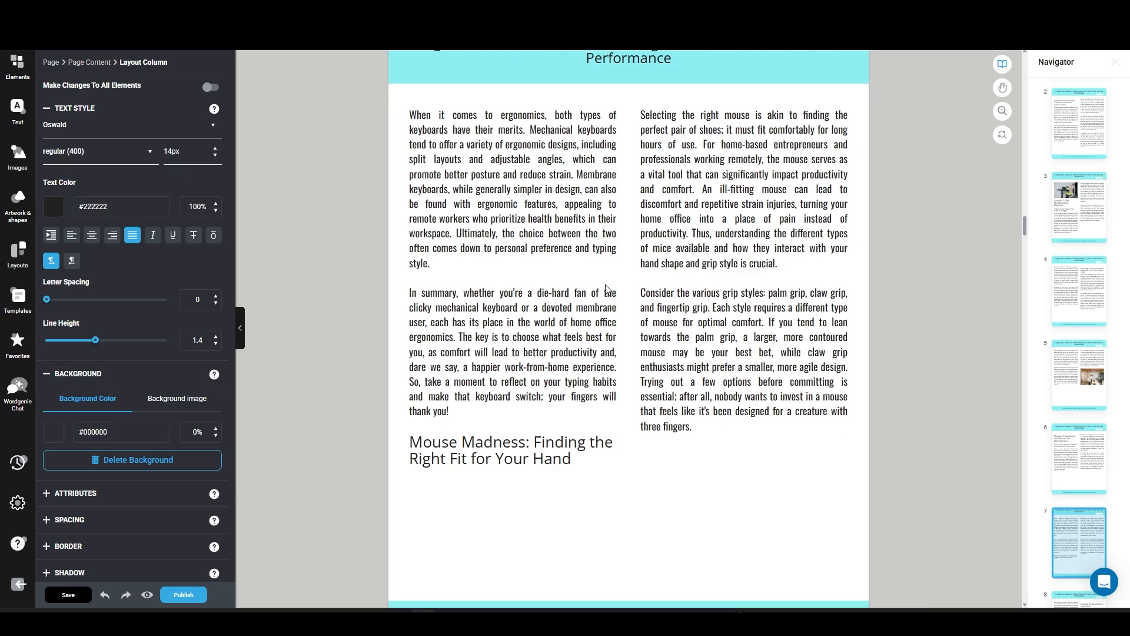
{"action": "scroll", "coordinate": [606, 290], "scroll_direction": "down", "scroll_amount": 4}
{"action": "left_click", "coordinate": [538, 213]}
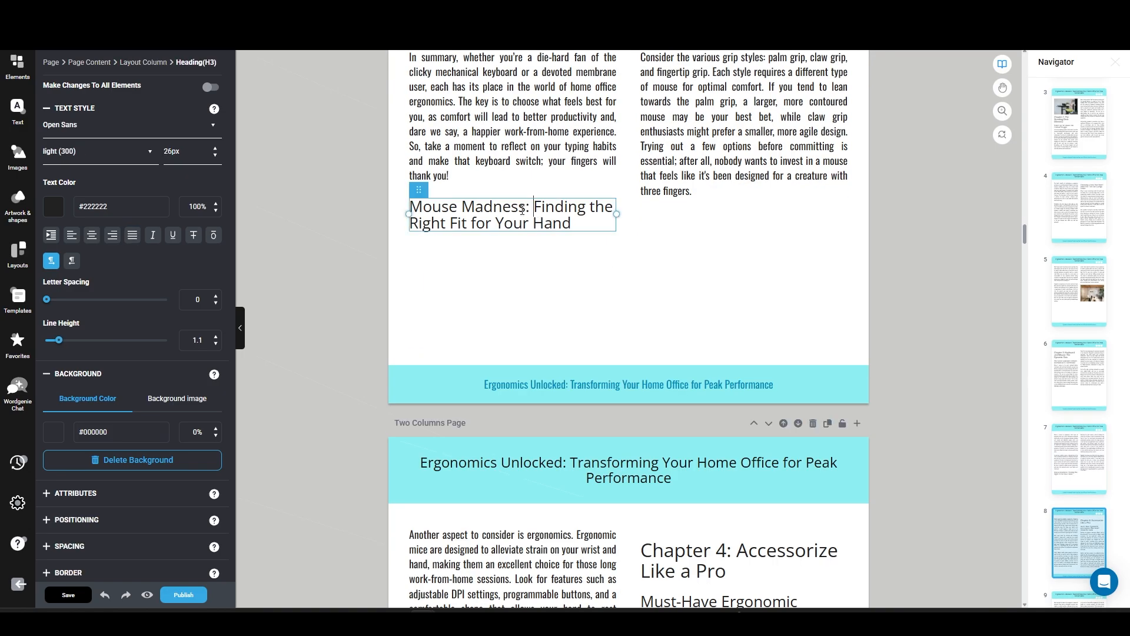
{"action": "mouse_move", "coordinate": [429, 196]}
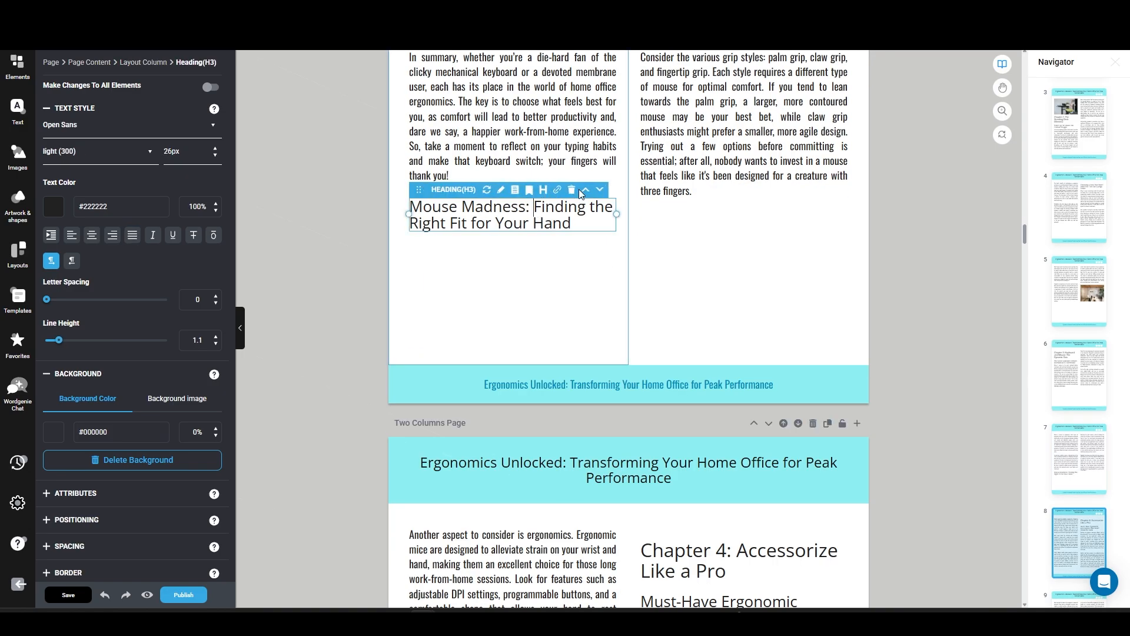
{"action": "left_click", "coordinate": [600, 192]}
{"action": "scroll", "coordinate": [618, 288], "scroll_direction": "down", "scroll_amount": 5}
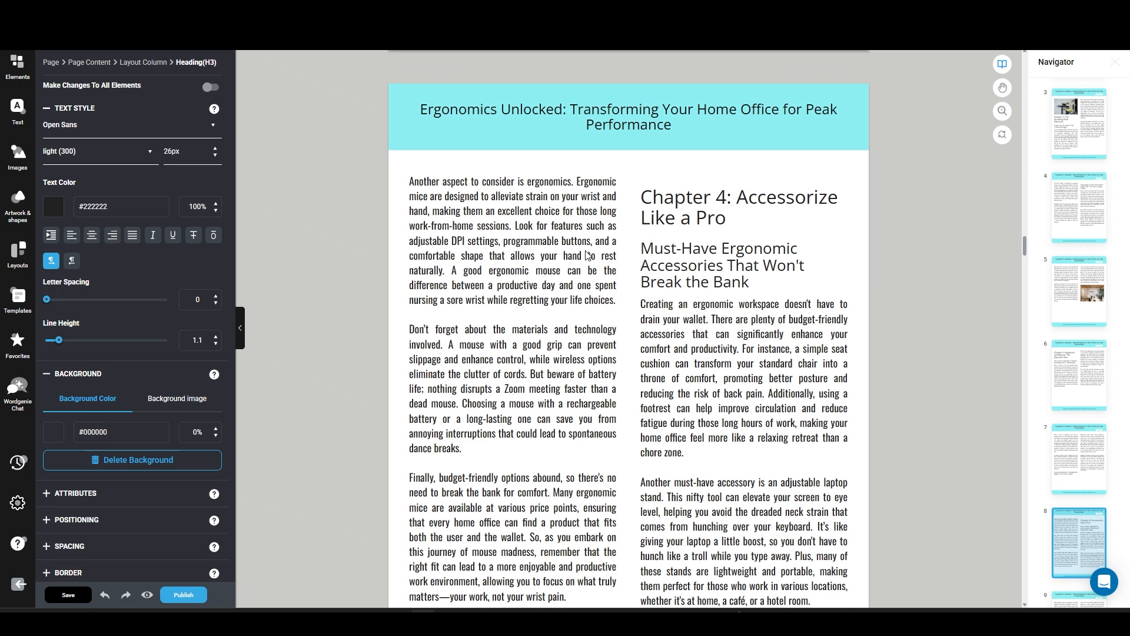
{"action": "scroll", "coordinate": [601, 208], "scroll_direction": "up", "scroll_amount": 5}
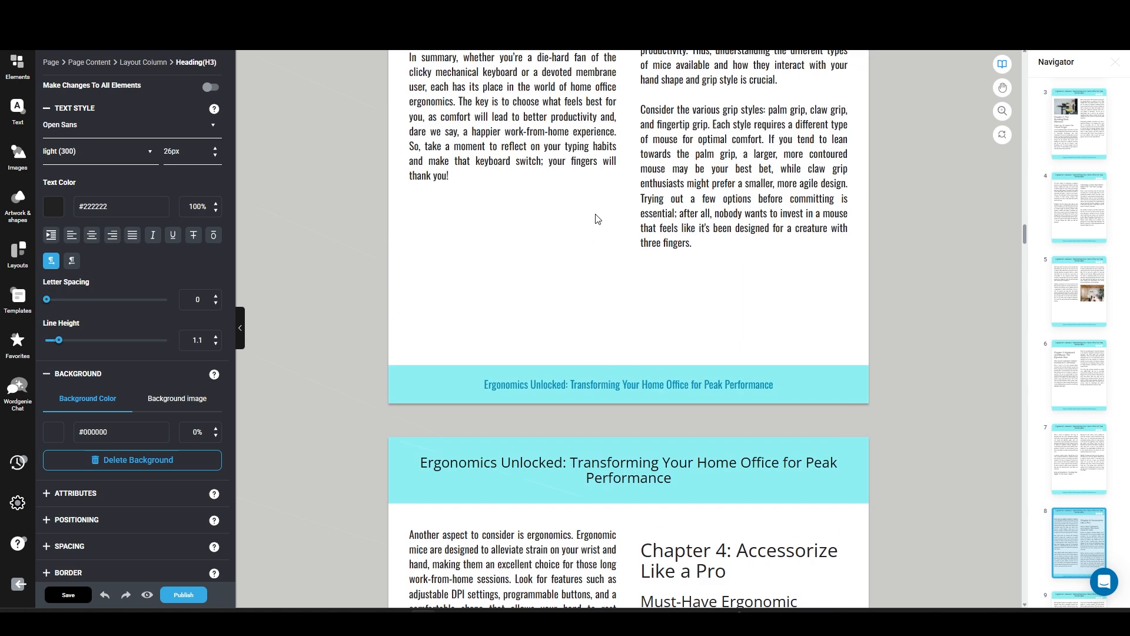
Step: Move "The Mystery of the Footrest: Is It Worth It?" heading from the end of page 9's first column to its second column
{"action": "scroll", "coordinate": [597, 219], "scroll_direction": "down", "scroll_amount": 5}
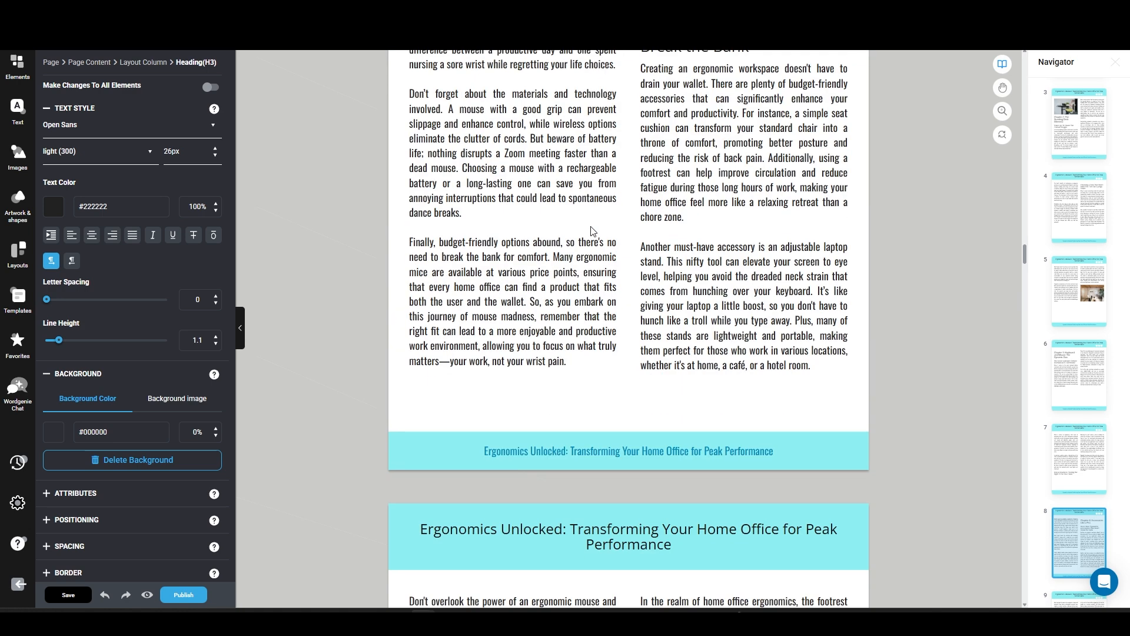
{"action": "scroll", "coordinate": [592, 230], "scroll_direction": "down", "scroll_amount": 15}
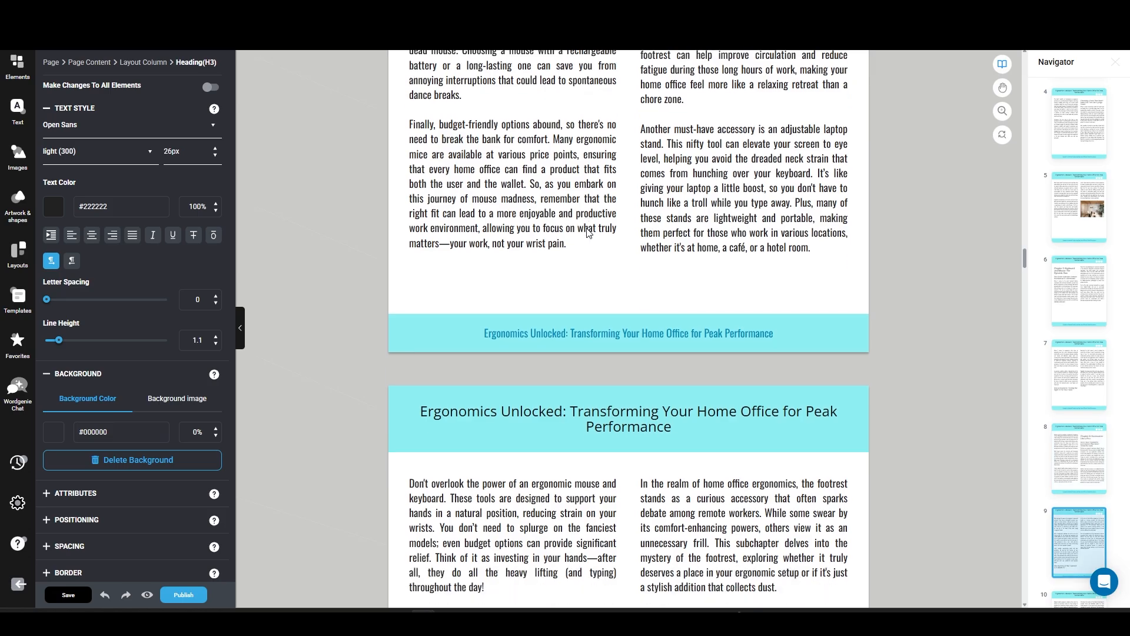
{"action": "scroll", "coordinate": [588, 230], "scroll_direction": "down", "scroll_amount": 3}
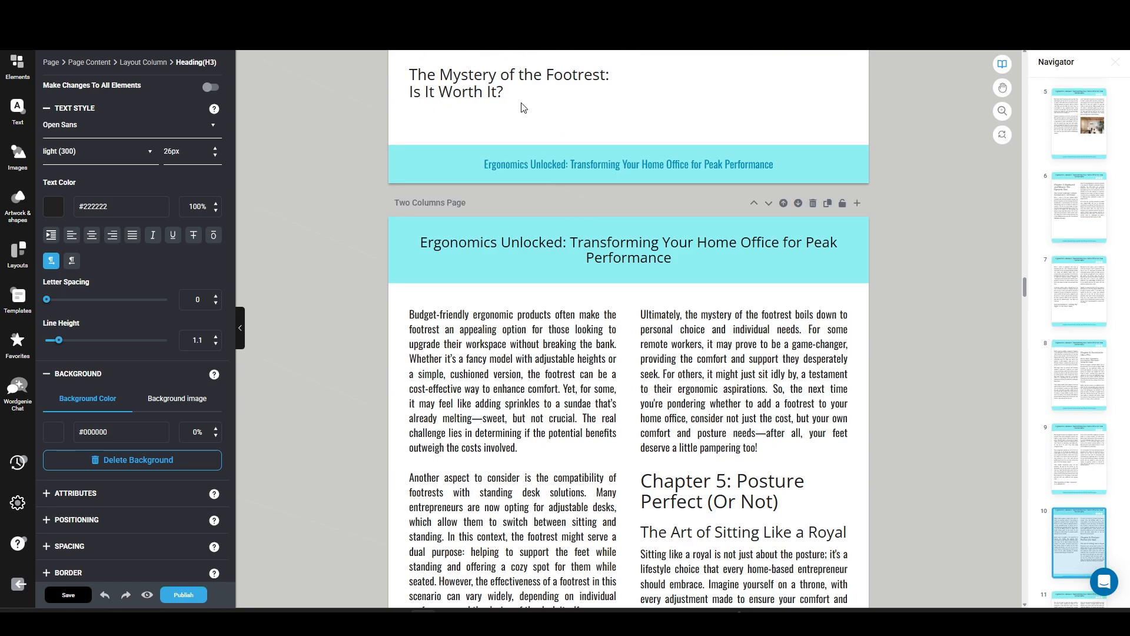
{"action": "left_click", "coordinate": [502, 84]}
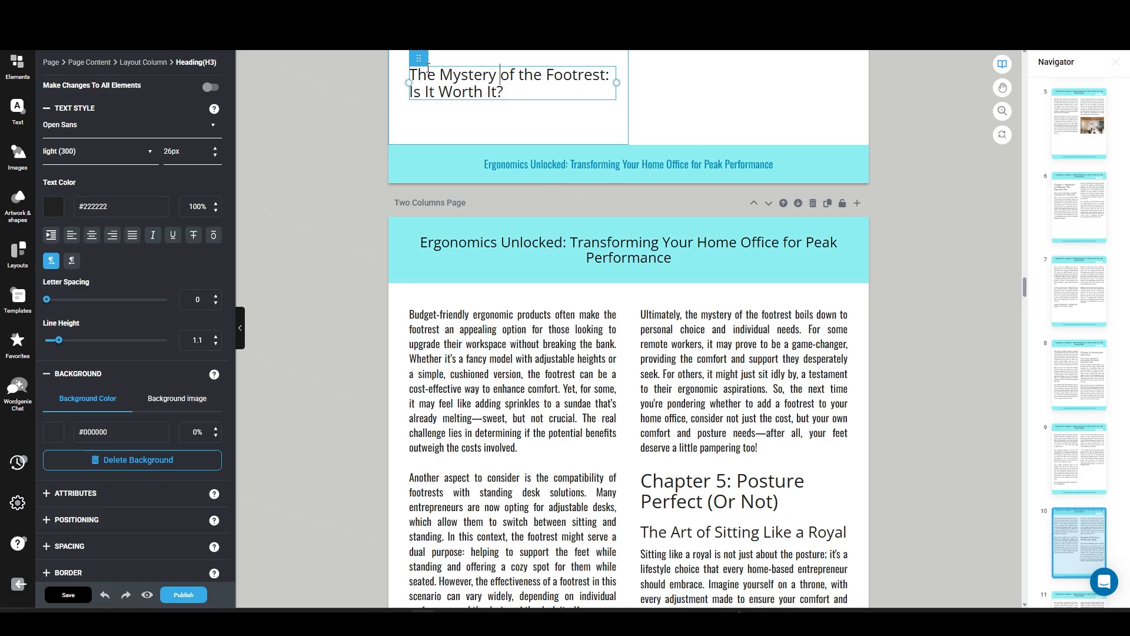
{"action": "mouse_move", "coordinate": [419, 58]}
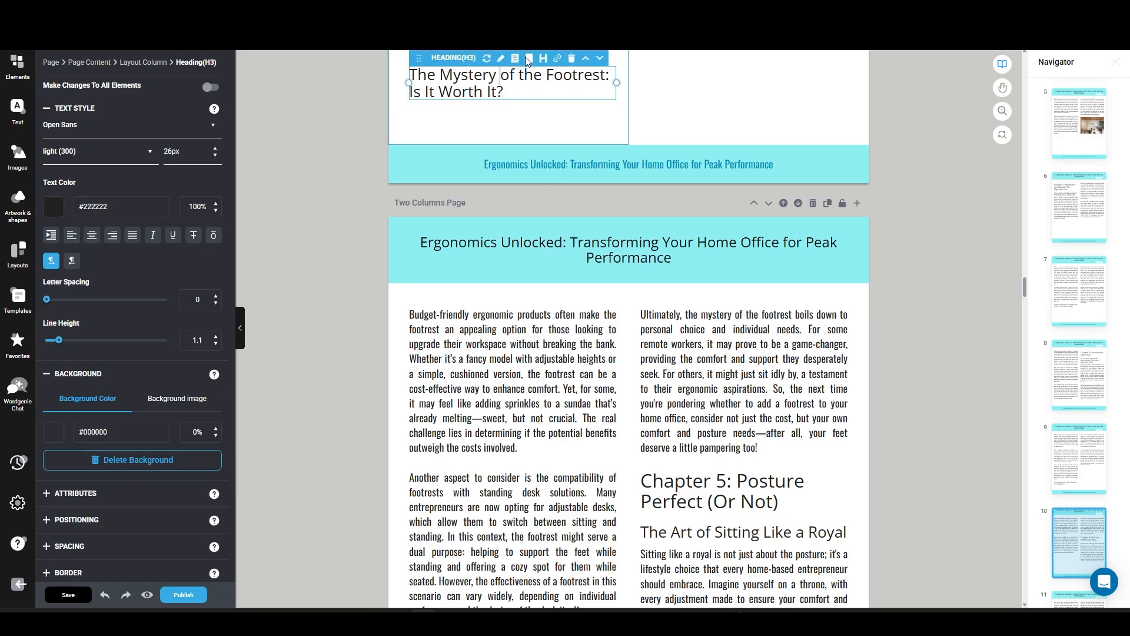
{"action": "left_click", "coordinate": [599, 59]}
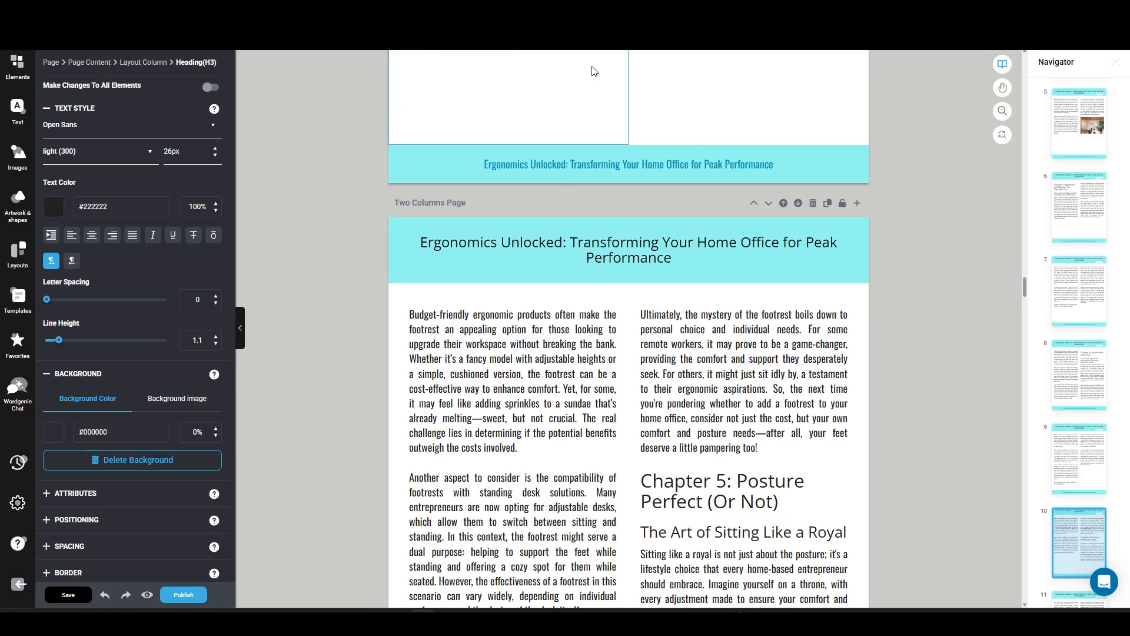
{"action": "scroll", "coordinate": [577, 117], "scroll_direction": "up", "scroll_amount": 4}
{"action": "scroll", "coordinate": [571, 174], "scroll_direction": "down", "scroll_amount": 11}
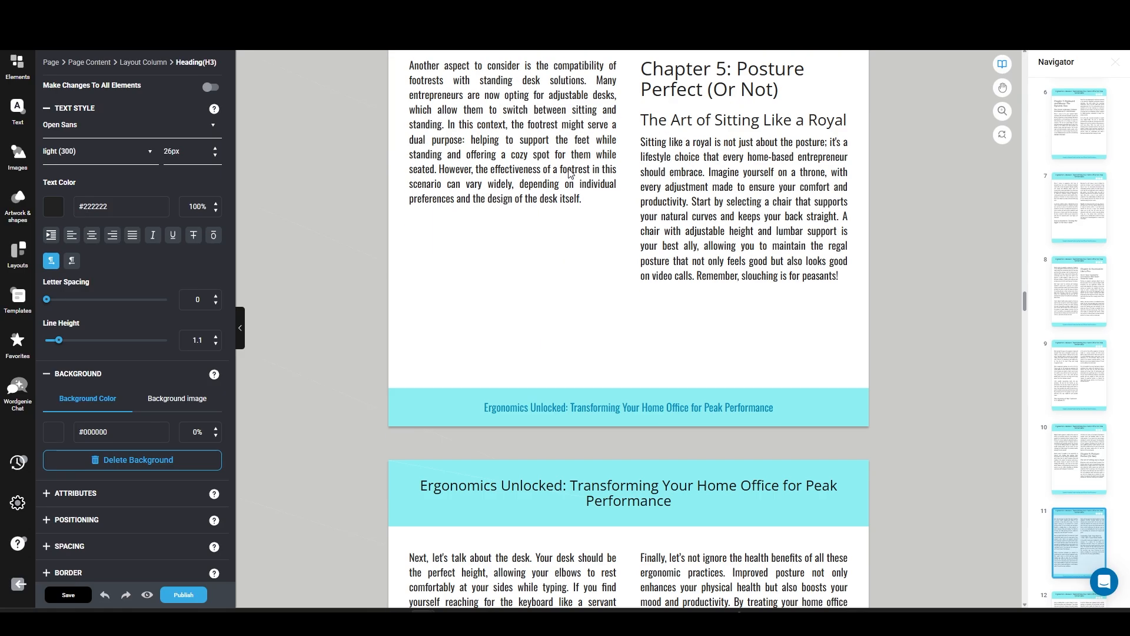
{"action": "scroll", "coordinate": [569, 172], "scroll_direction": "down", "scroll_amount": 5}
{"action": "scroll", "coordinate": [568, 171], "scroll_direction": "up", "scroll_amount": 6}
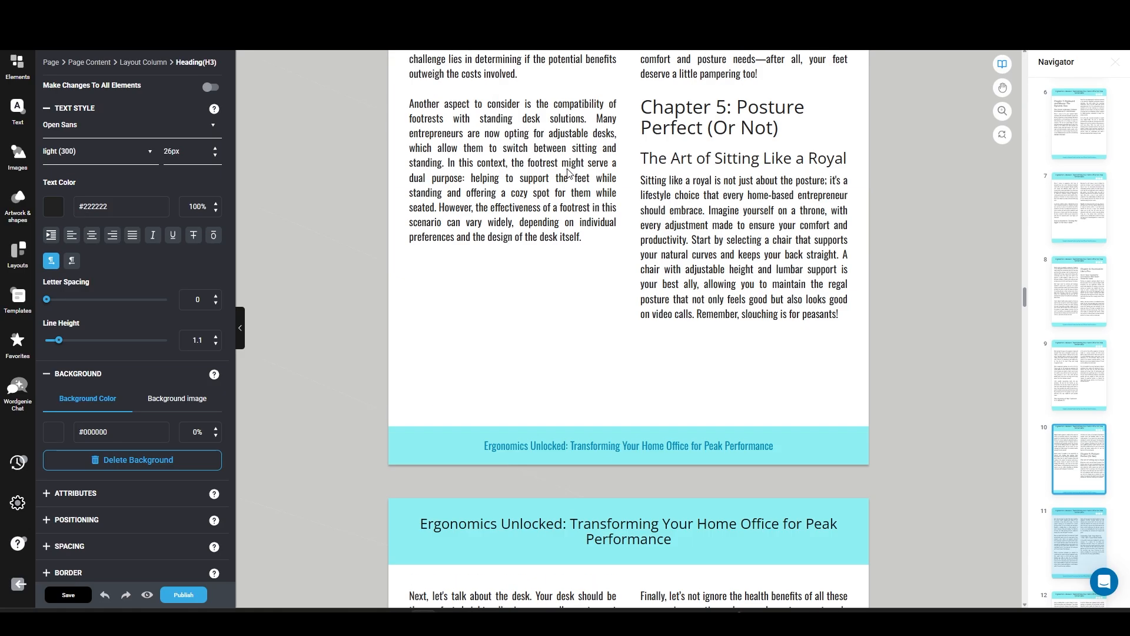
{"action": "scroll", "coordinate": [567, 171], "scroll_direction": "up", "scroll_amount": 14}
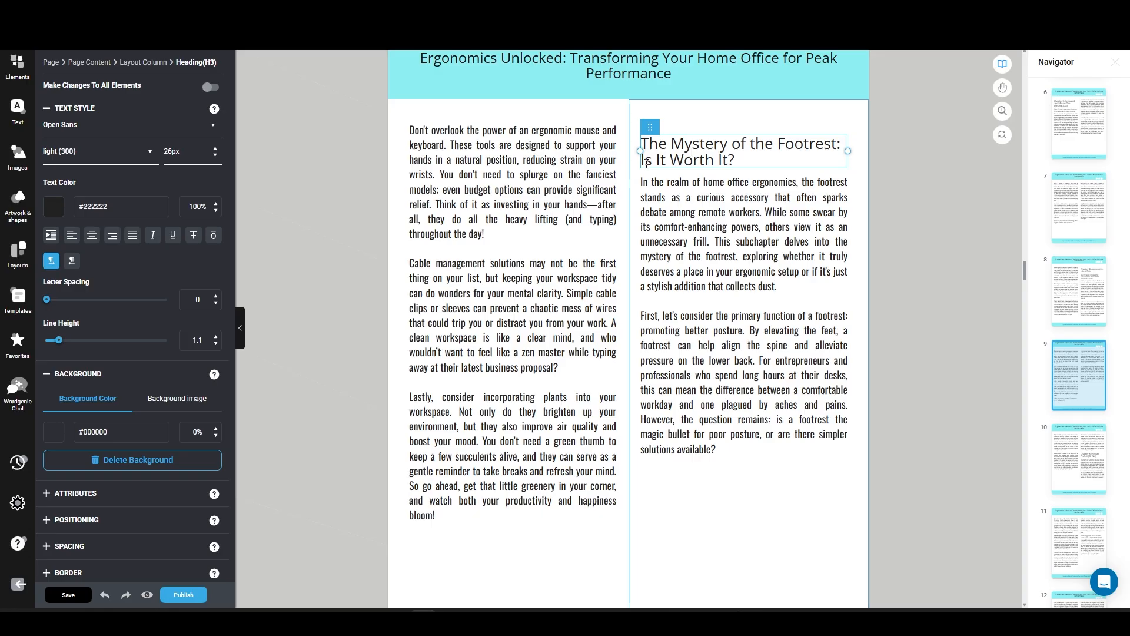
Step: Move the "Chapter 6: Layouts That Make You Want to Work" heading down from page 12 to the start of page 13
{"action": "scroll", "coordinate": [624, 170], "scroll_direction": "down", "scroll_amount": 11}
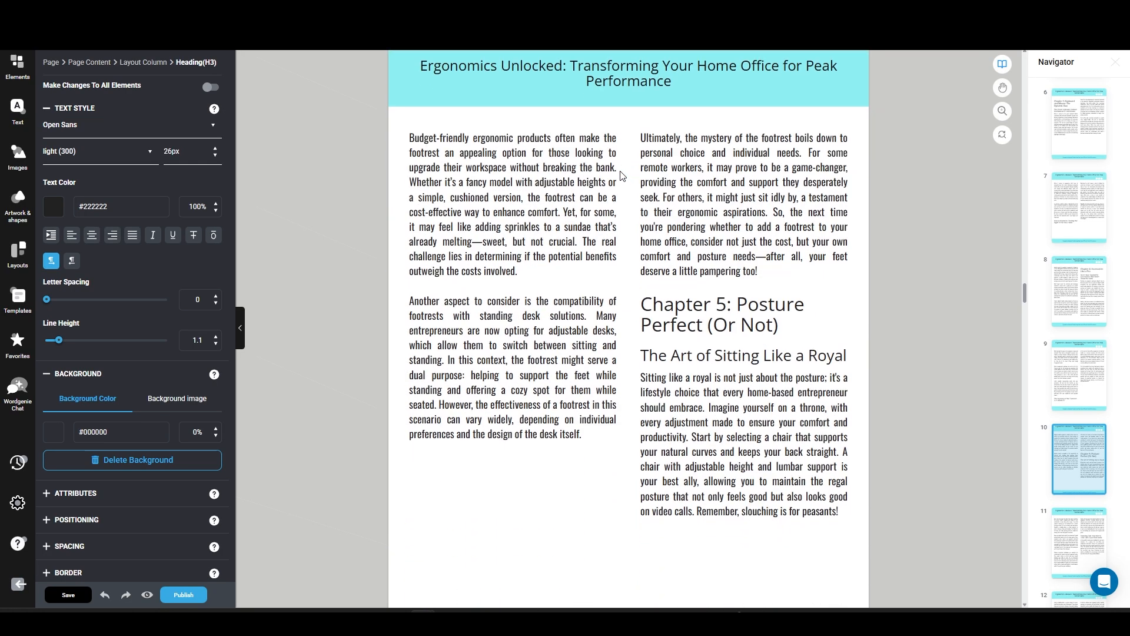
{"action": "scroll", "coordinate": [616, 175], "scroll_direction": "down", "scroll_amount": 20}
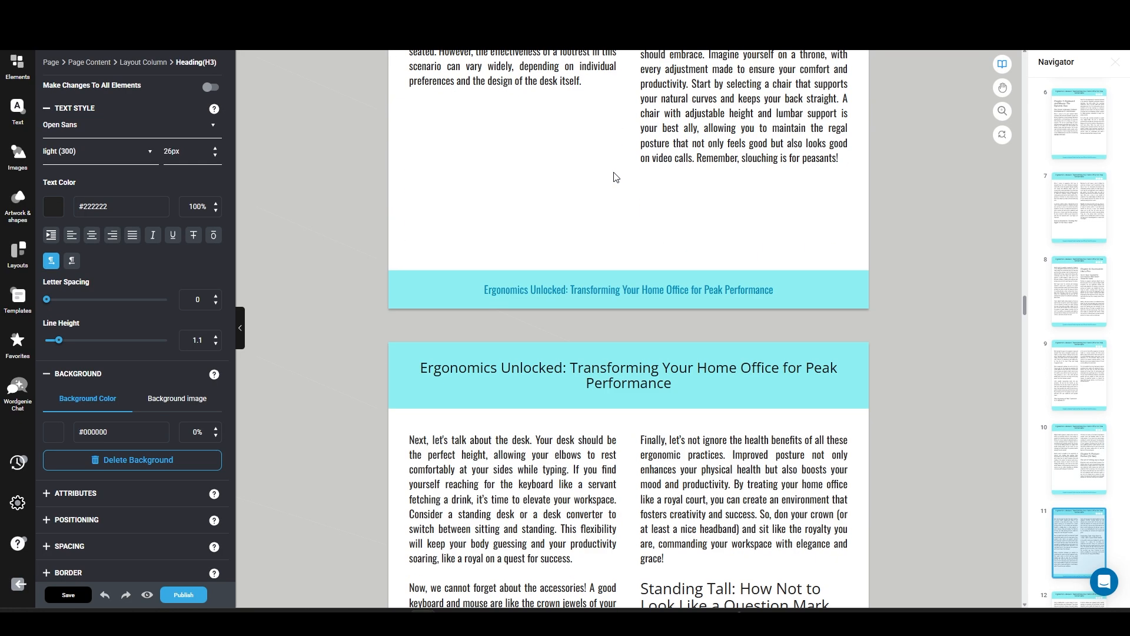
{"action": "scroll", "coordinate": [613, 172], "scroll_direction": "up", "scroll_amount": 6}
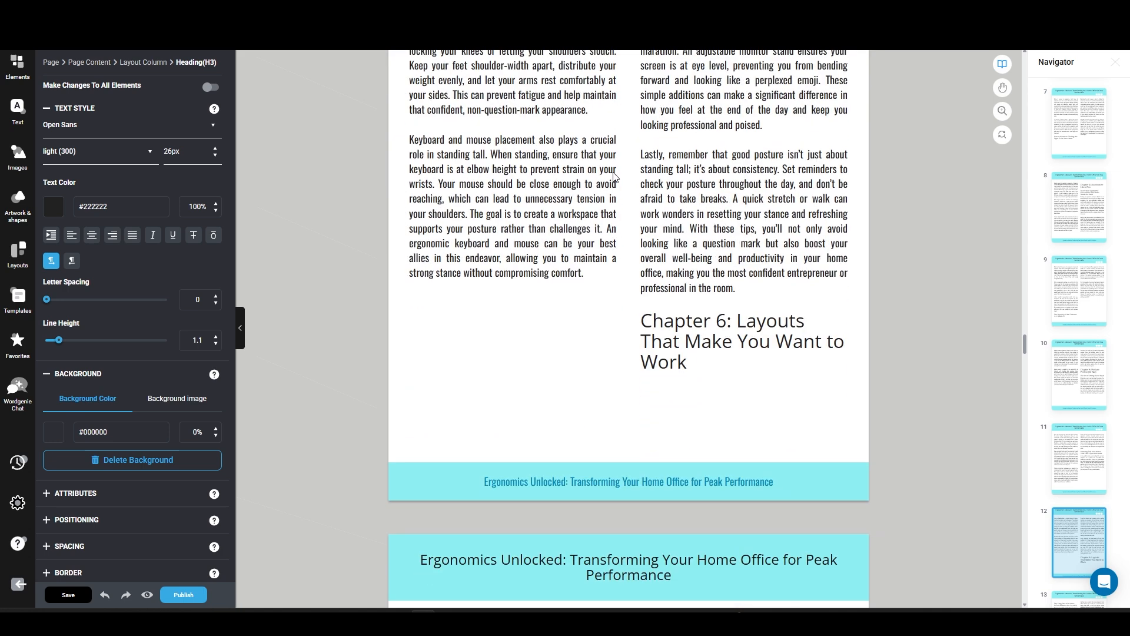
{"action": "left_click", "coordinate": [660, 318]}
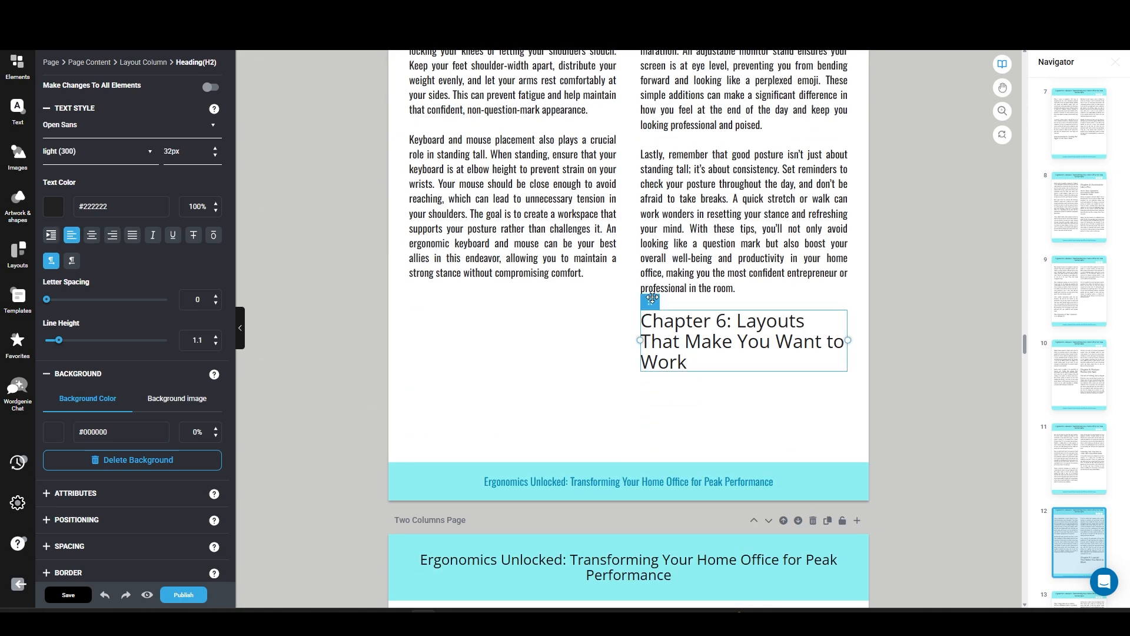
{"action": "mouse_move", "coordinate": [651, 301]}
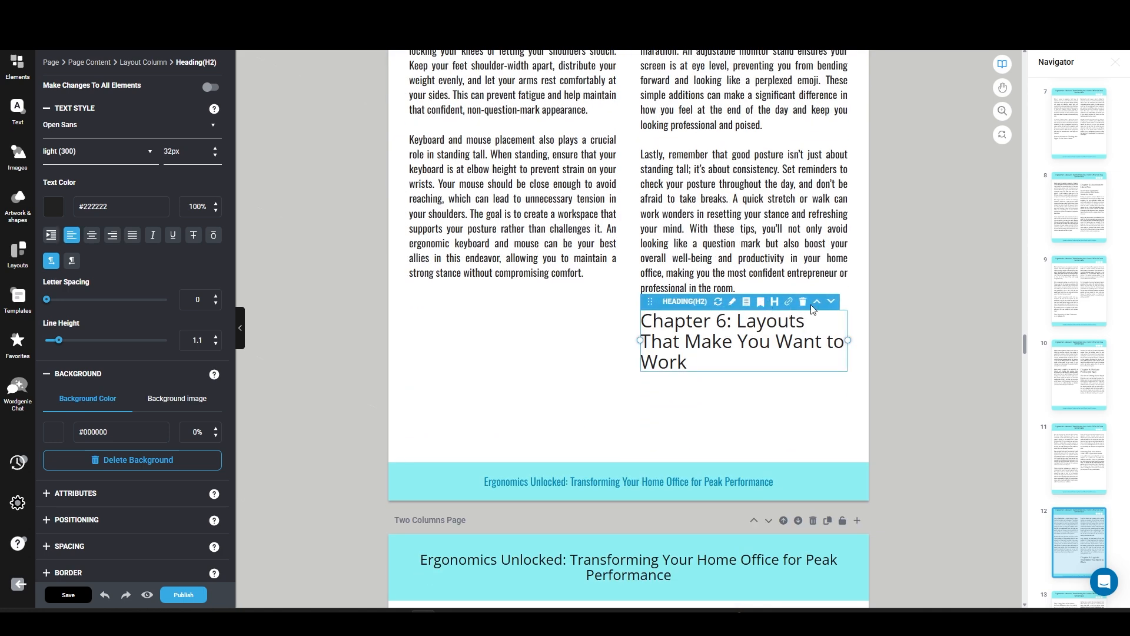
{"action": "left_click", "coordinate": [831, 302]}
{"action": "scroll", "coordinate": [788, 309], "scroll_direction": "down", "scroll_amount": 10}
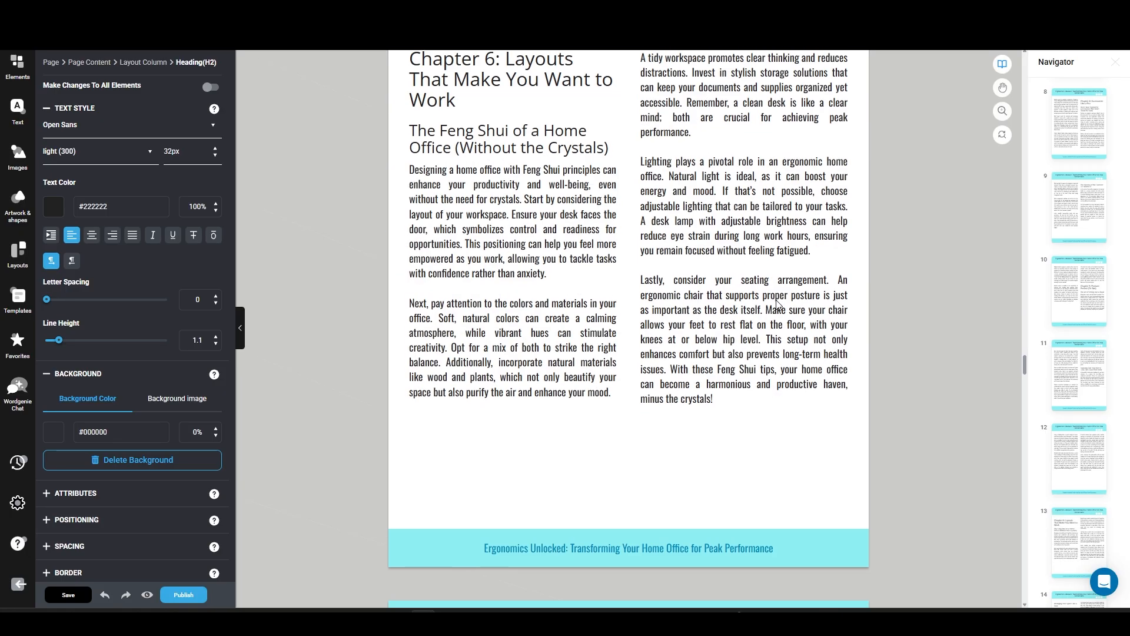
Step: Review pages 14 to 23 of the eBook for misplaced headings, images and the closing page layout
{"action": "scroll", "coordinate": [773, 304], "scroll_direction": "down", "scroll_amount": 15}
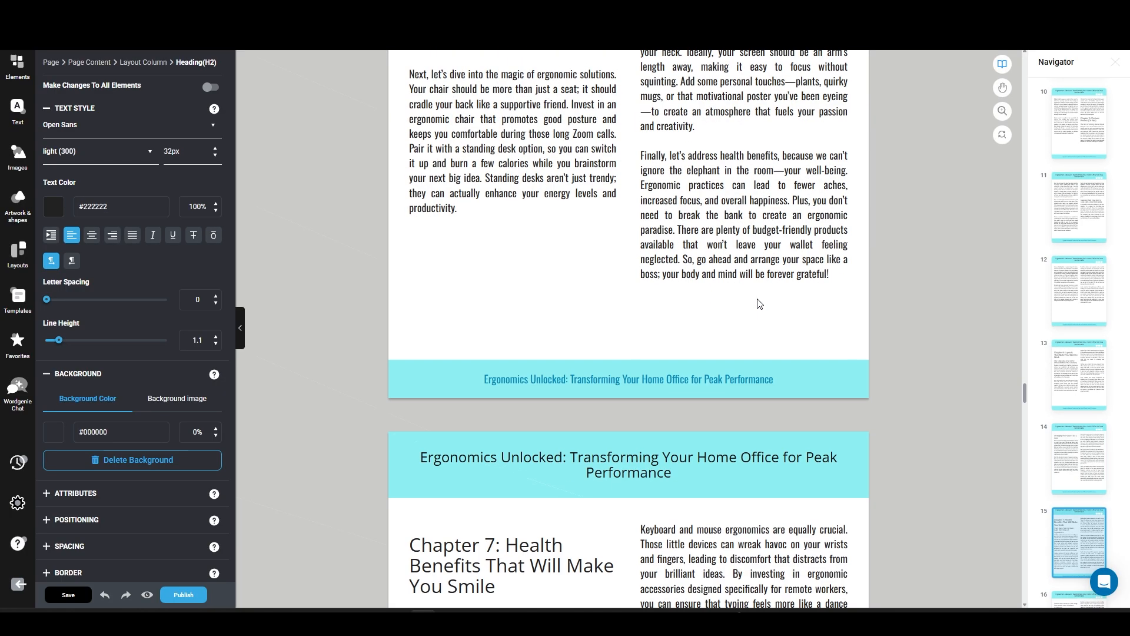
{"action": "scroll", "coordinate": [759, 303], "scroll_direction": "down", "scroll_amount": 15}
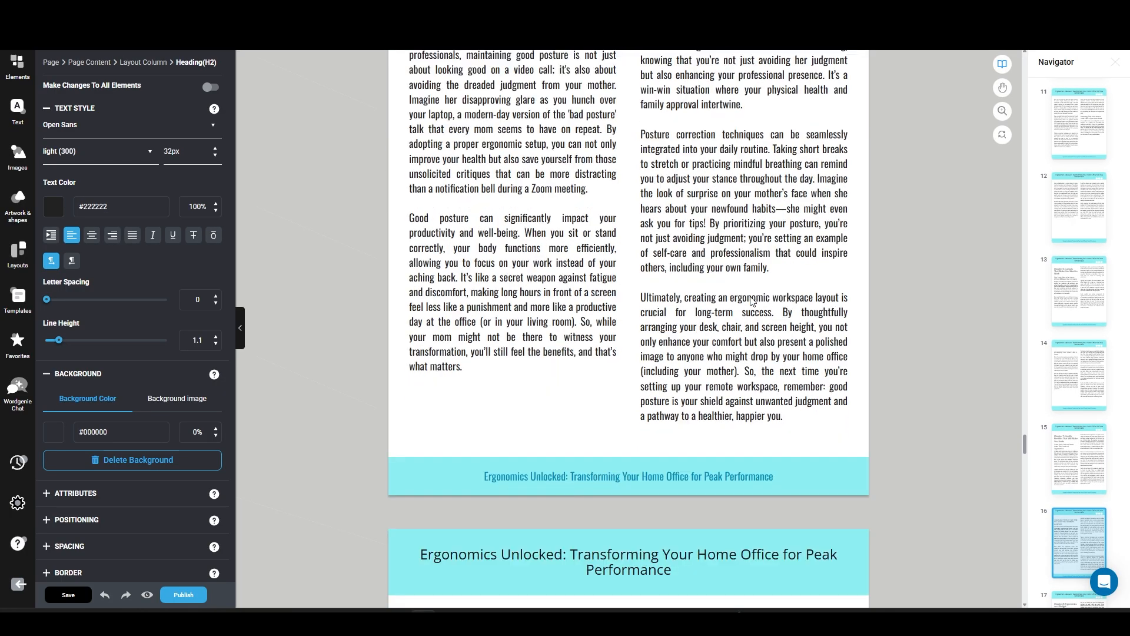
{"action": "scroll", "coordinate": [744, 301], "scroll_direction": "up", "scroll_amount": 10}
{"action": "scroll", "coordinate": [738, 304], "scroll_direction": "down", "scroll_amount": 13}
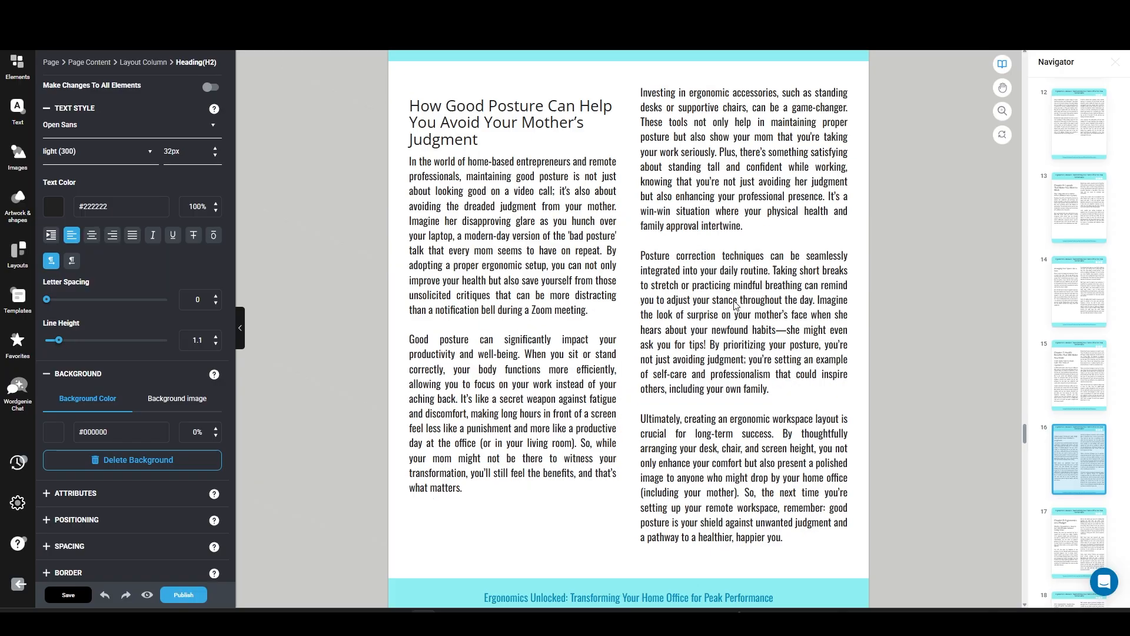
{"action": "scroll", "coordinate": [734, 305], "scroll_direction": "down", "scroll_amount": 15}
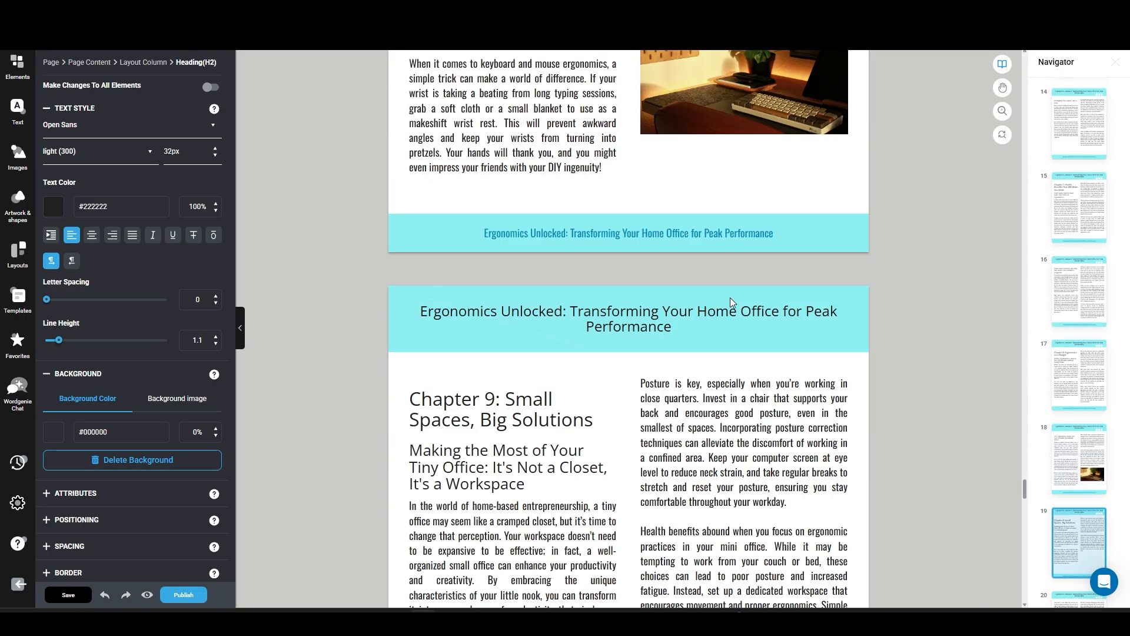
{"action": "scroll", "coordinate": [731, 299], "scroll_direction": "down", "scroll_amount": 5}
{"action": "scroll", "coordinate": [730, 302], "scroll_direction": "down", "scroll_amount": 20}
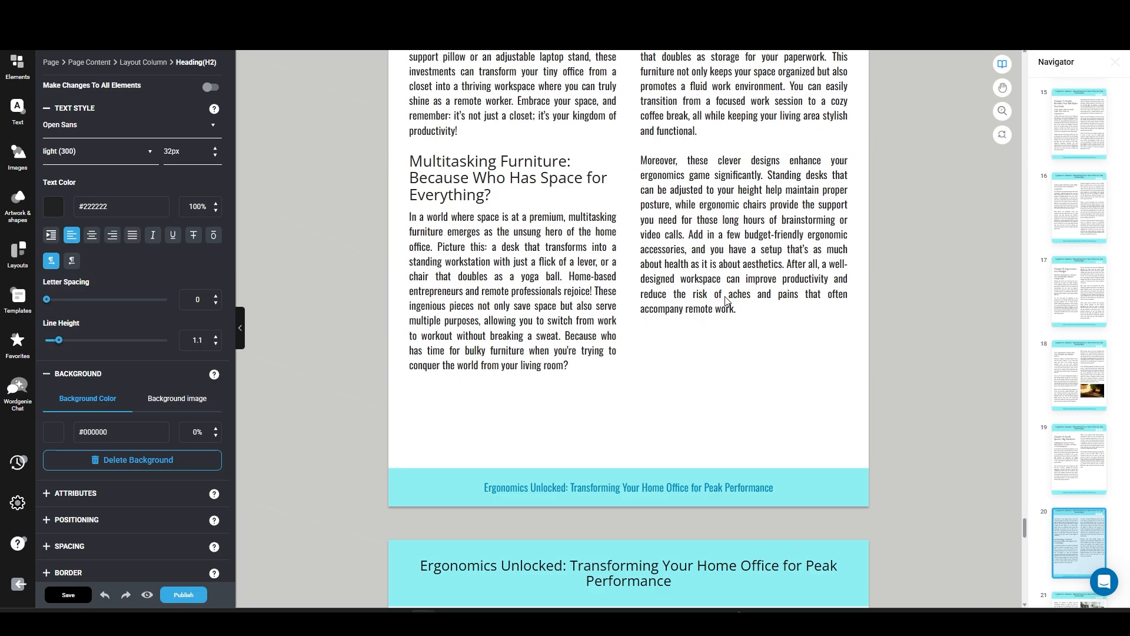
{"action": "scroll", "coordinate": [726, 300], "scroll_direction": "down", "scroll_amount": 6}
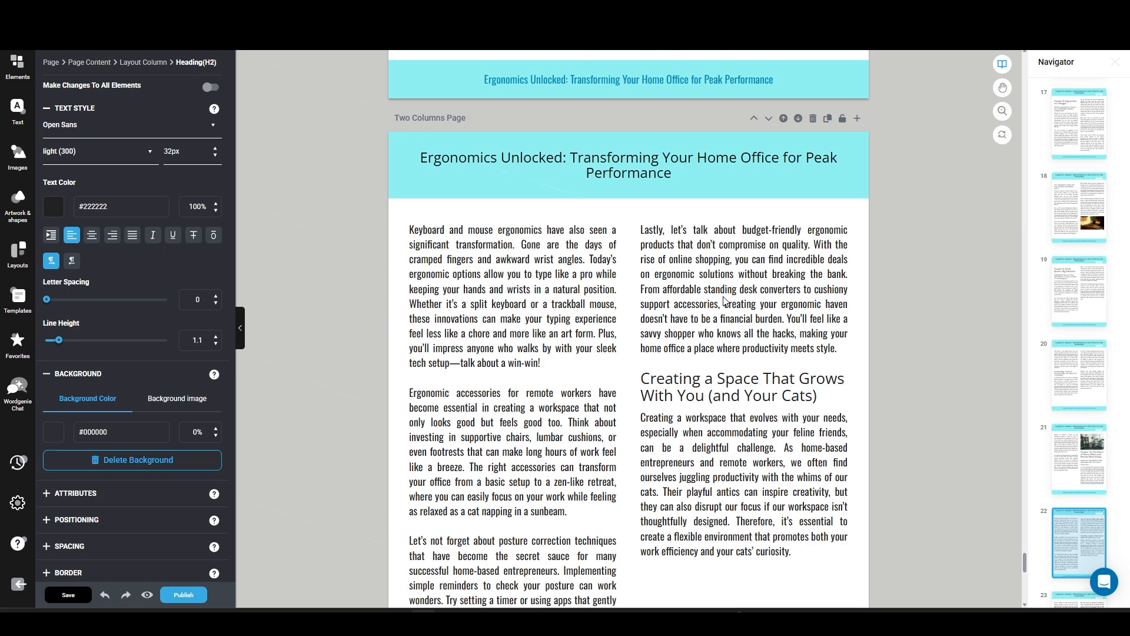
{"action": "scroll", "coordinate": [724, 300], "scroll_direction": "down", "scroll_amount": 8}
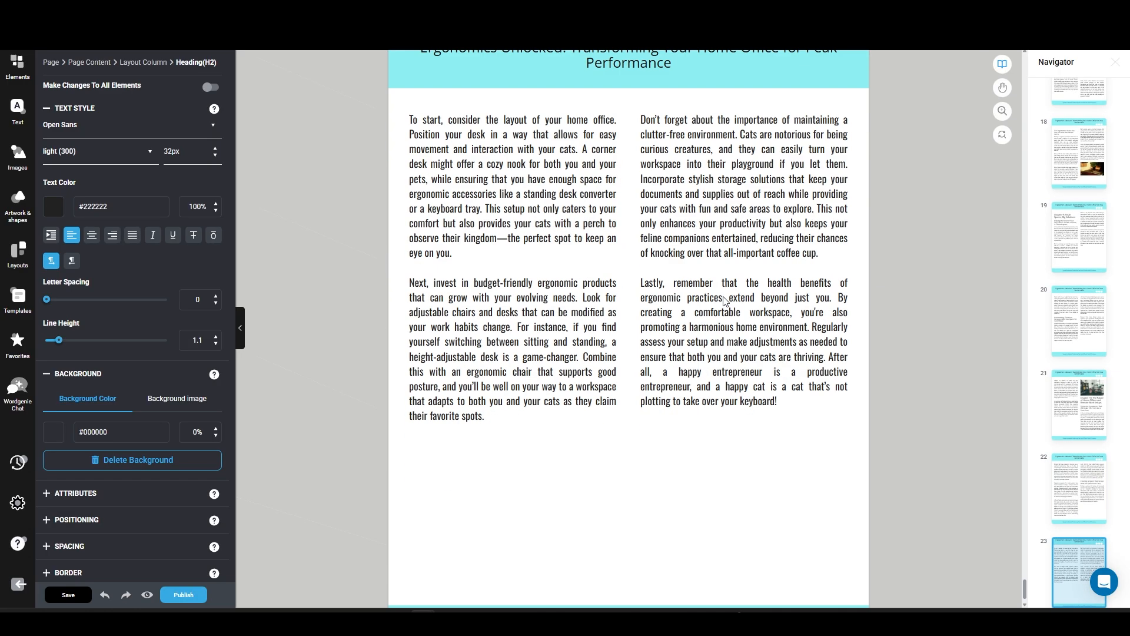
{"action": "scroll", "coordinate": [726, 300], "scroll_direction": "up", "scroll_amount": 1}
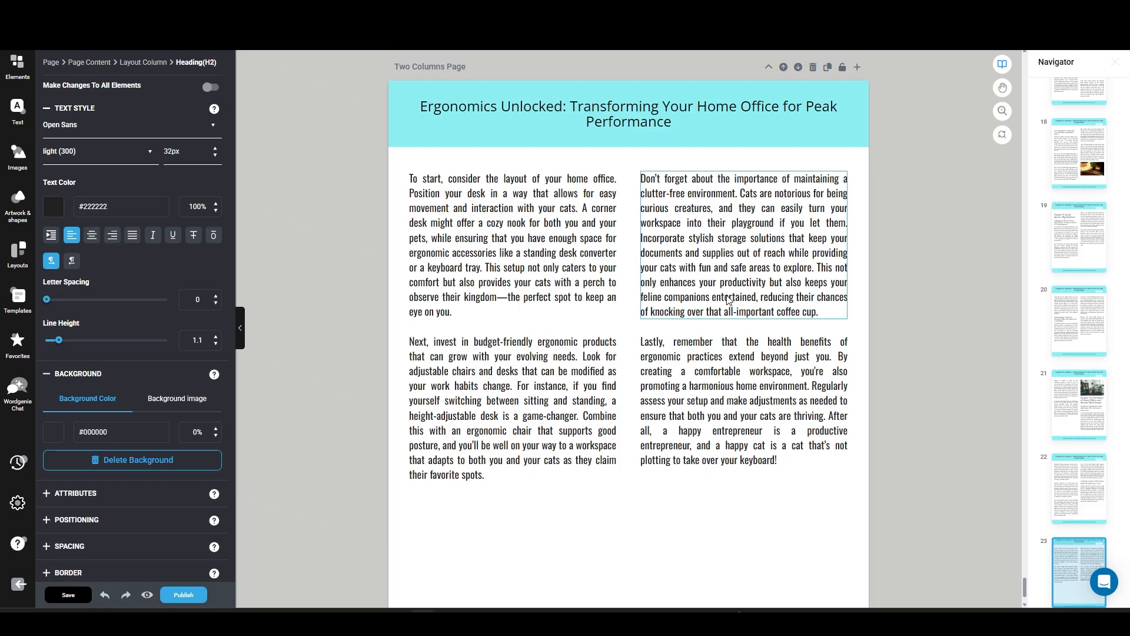
{"action": "scroll", "coordinate": [727, 300], "scroll_direction": "down", "scroll_amount": 2}
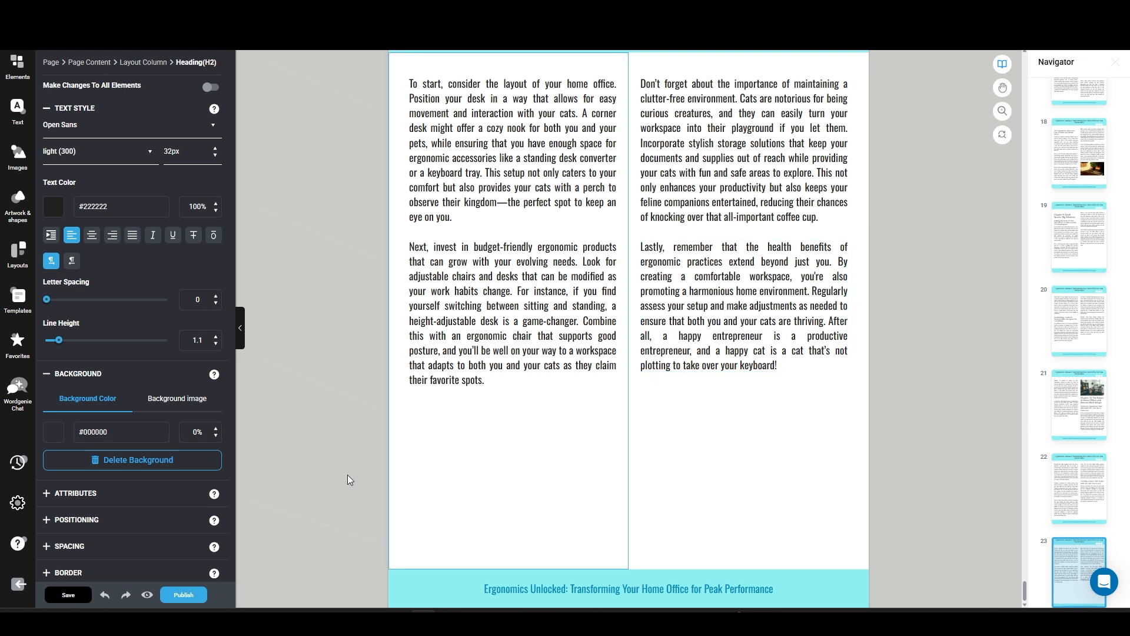
Step: Save the eBook project with its current heading and layout changes
{"action": "left_click", "coordinate": [66, 594]}
{"action": "scroll", "coordinate": [159, 462], "scroll_direction": "down", "scroll_amount": 1}
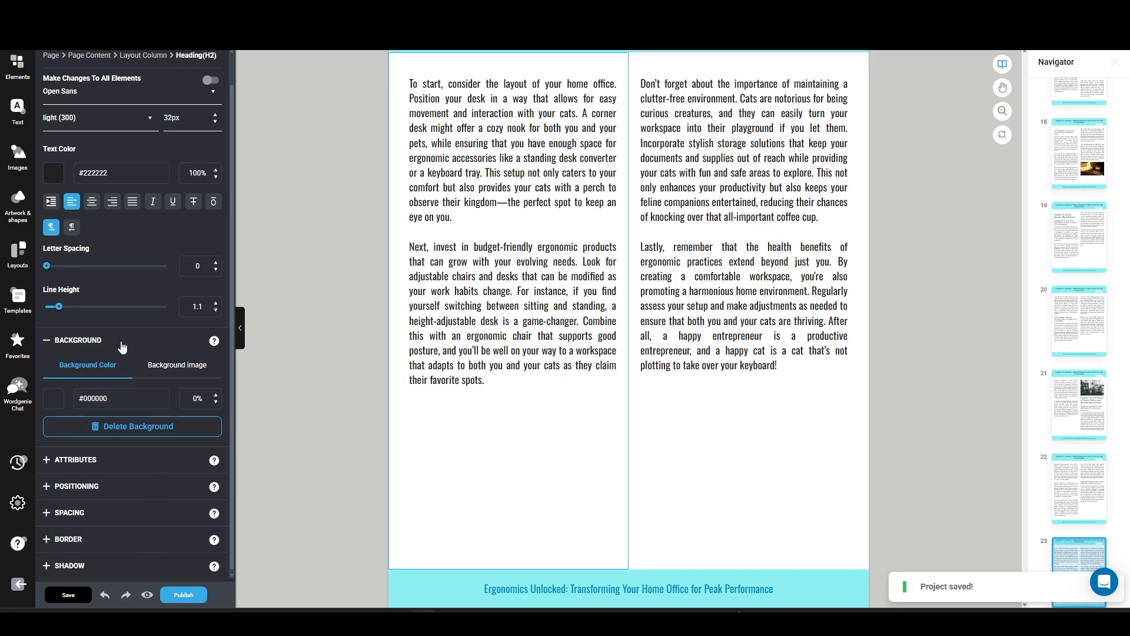
{"action": "scroll", "coordinate": [123, 347], "scroll_direction": "up", "scroll_amount": 1}
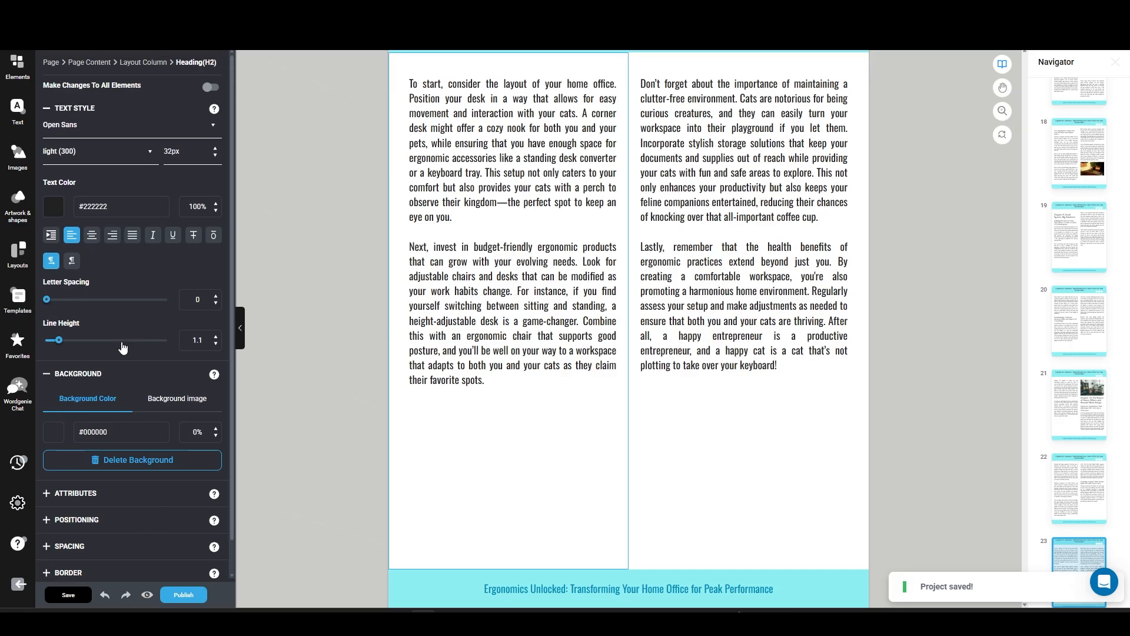
Step: Insert a Call To Action block at the end of the eBook and replace its heading with "Learn more!"
{"action": "left_click", "coordinate": [22, 72]}
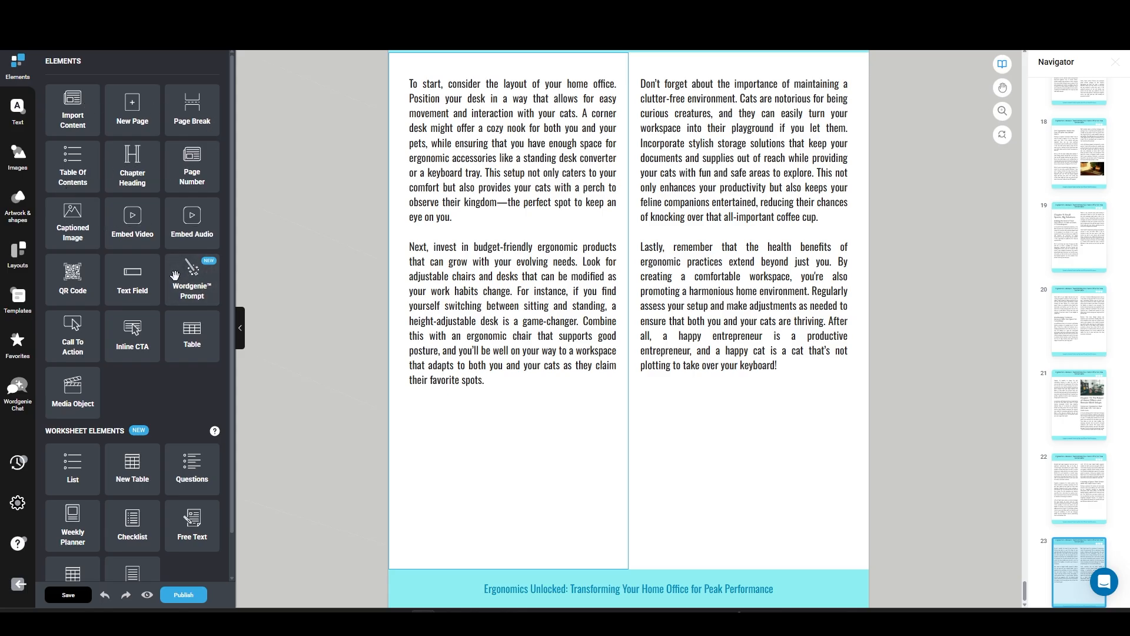
{"action": "left_click_drag", "start_coordinate": [67, 347], "coordinate": [689, 465]}
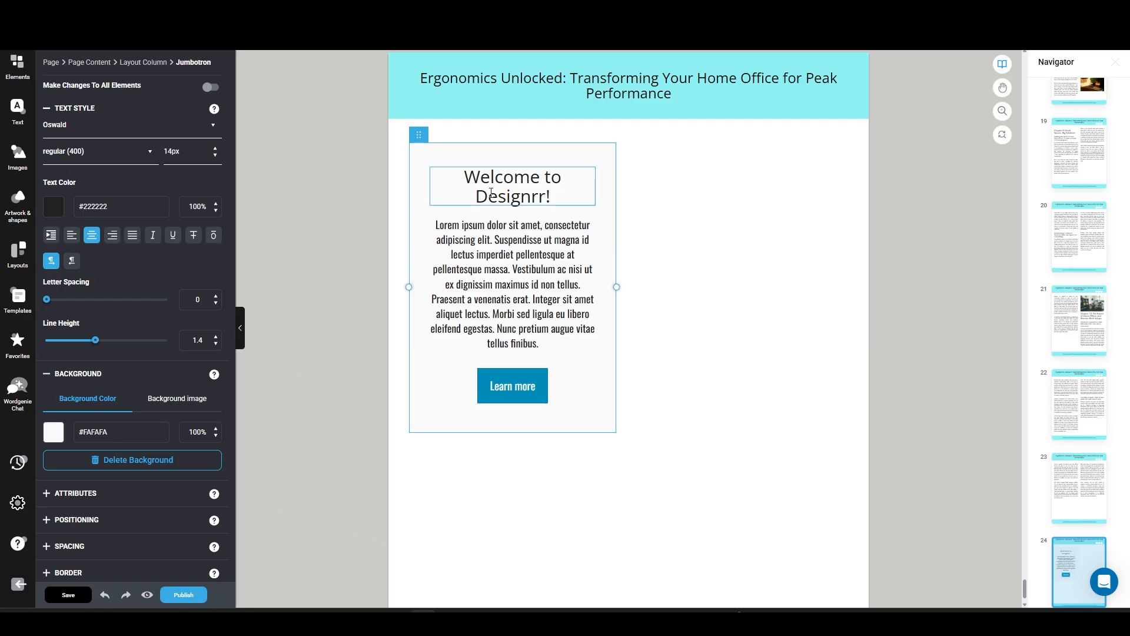
{"action": "double_click", "coordinate": [491, 195]}
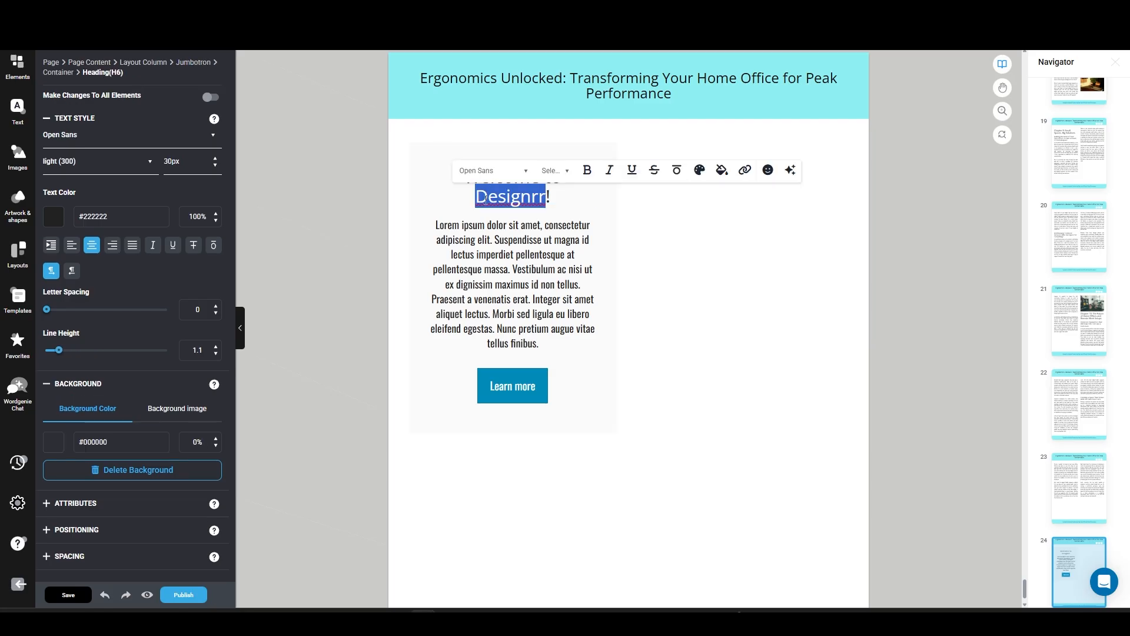
{"action": "left_click", "coordinate": [446, 168]}
{"action": "triple_click", "coordinate": [496, 179]}
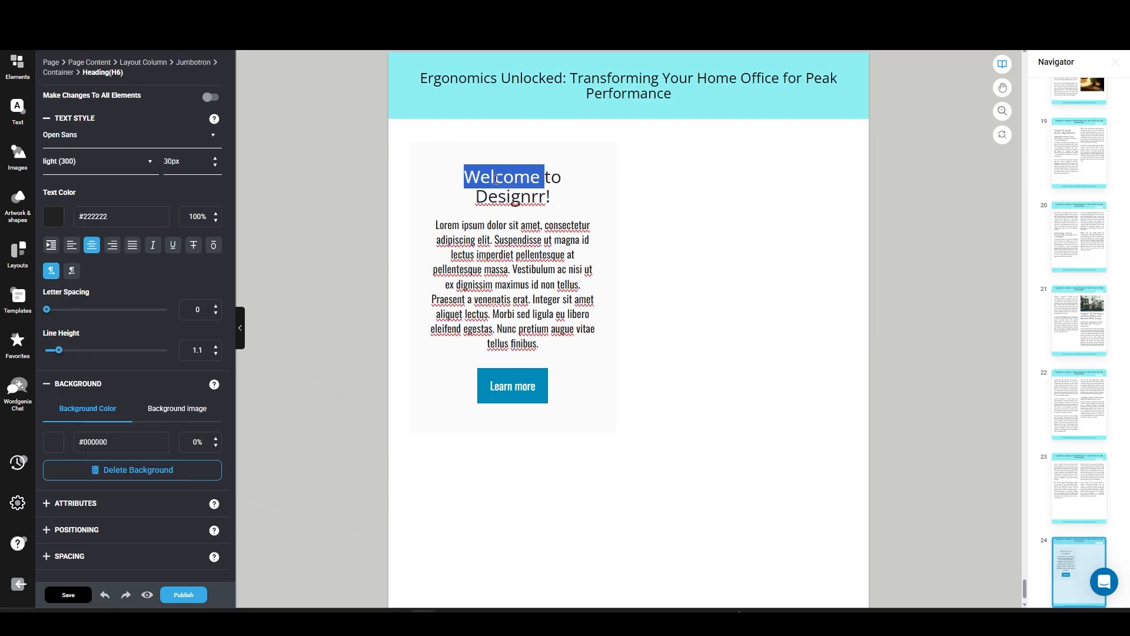
{"action": "type", "text": "Lear"}
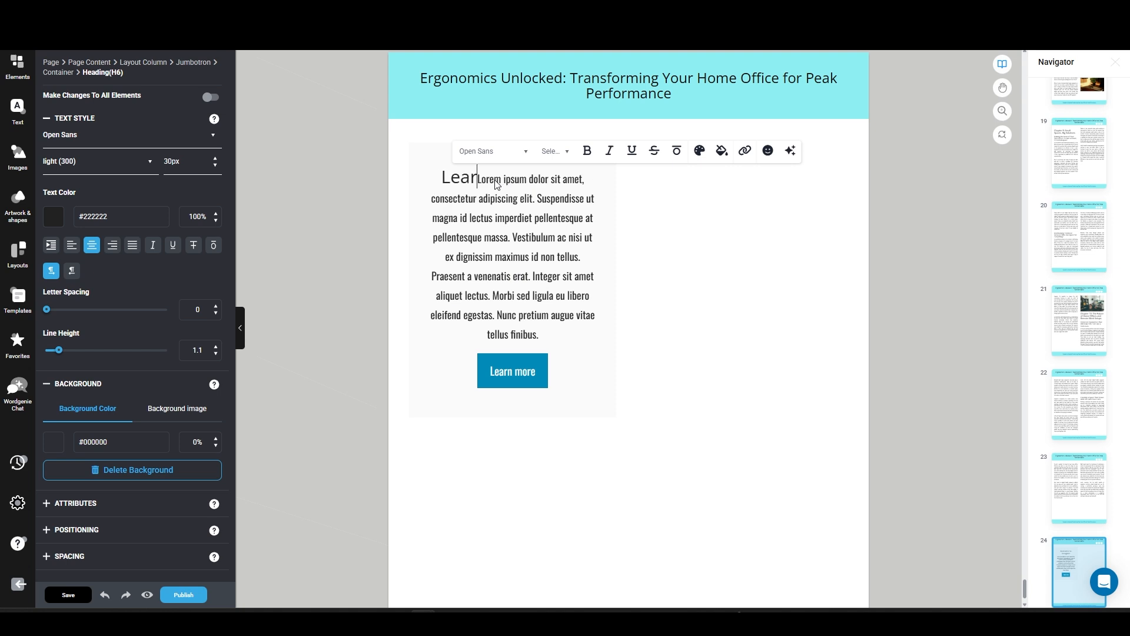
{"action": "type", "text": "n more from me"}
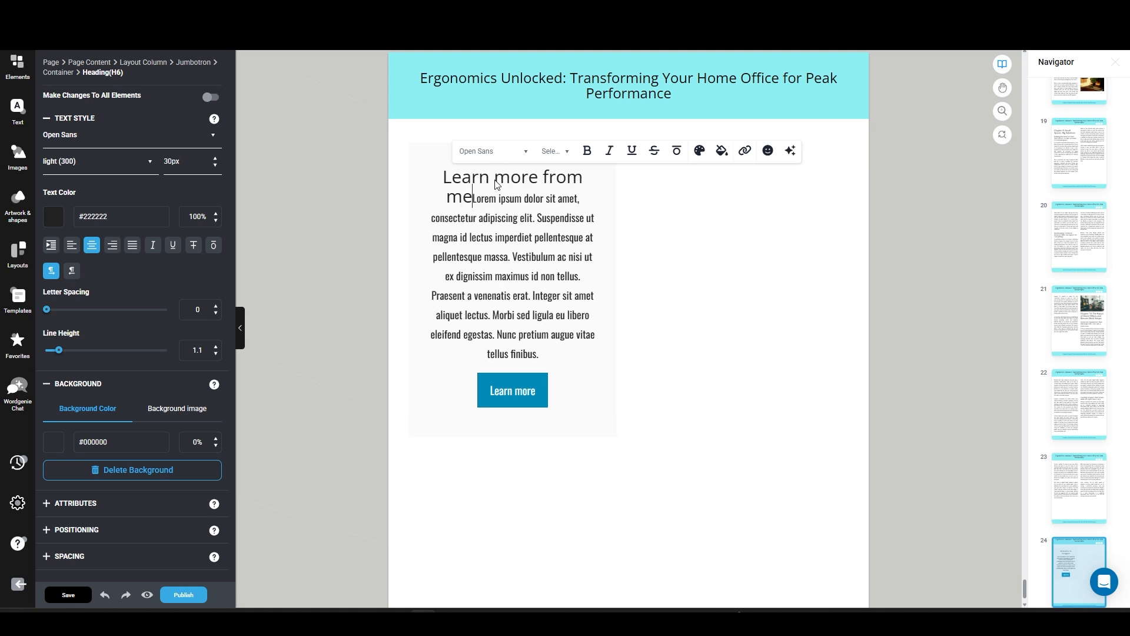
{"action": "key", "text": "BackSpace"}
{"action": "key", "text": "BackSpace"}
{"action": "key", "text": "BackSpace"}
{"action": "key", "text": "BackSpace"}
{"action": "key", "text": "BackSpace"}
{"action": "key", "text": "BackSpace"}
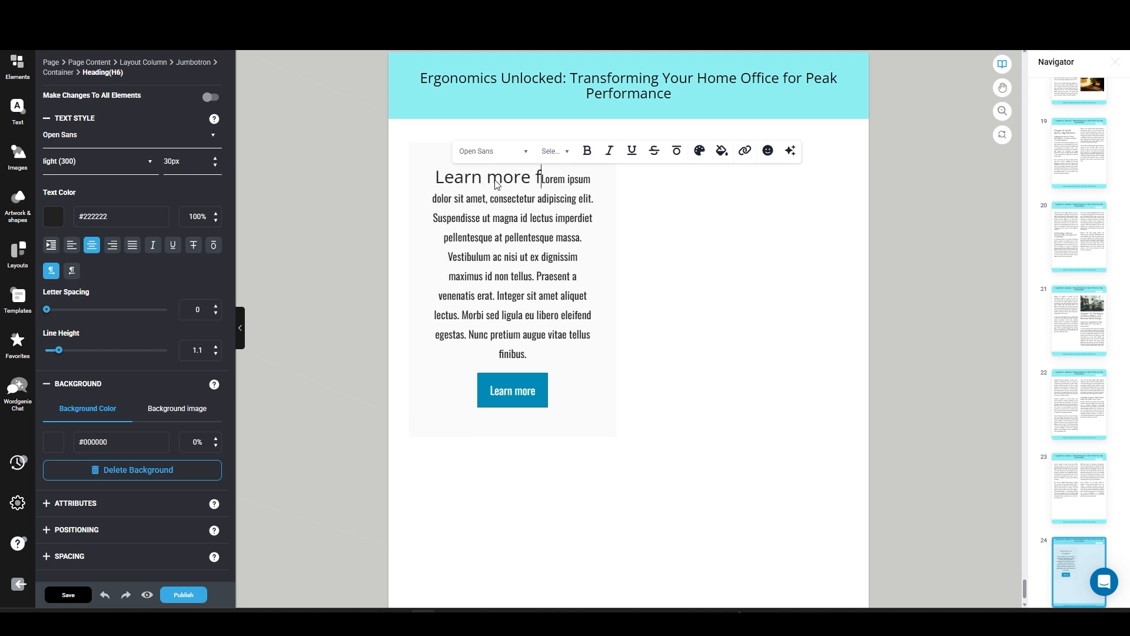
{"action": "key", "text": "BackSpace"}
{"action": "key", "text": "BackSpace"}
{"action": "type", "text": "!"}
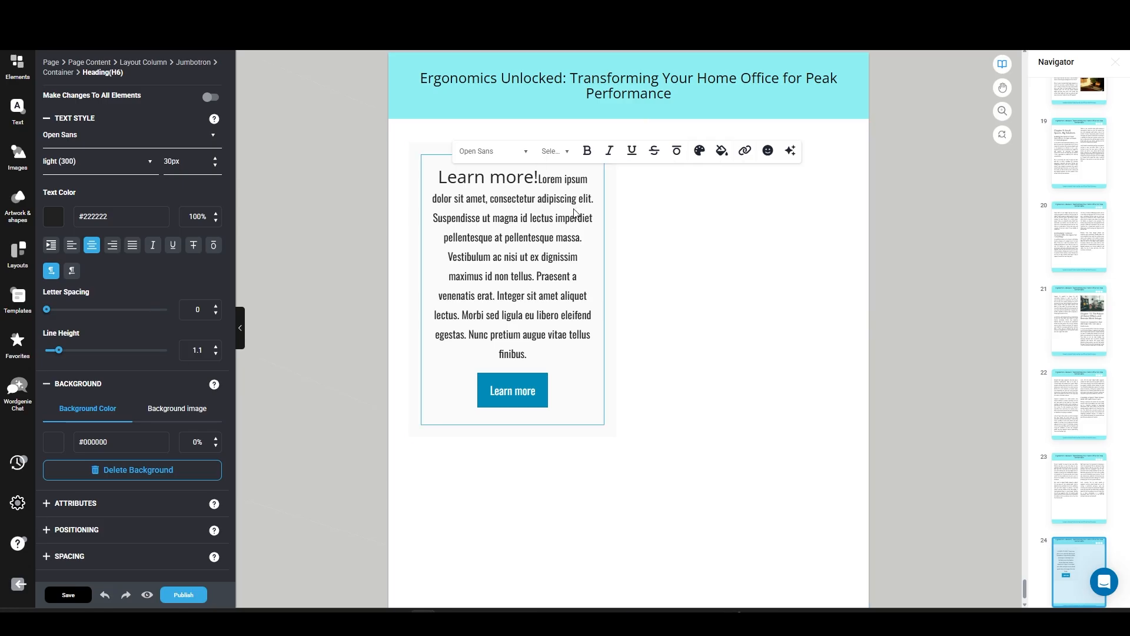
Step: Delete the Lorem ipsum placeholder text between the Call To Action's heading and its button
{"action": "left_click", "coordinate": [539, 180]}
{"action": "key", "text": "ctrl+shift+End"}
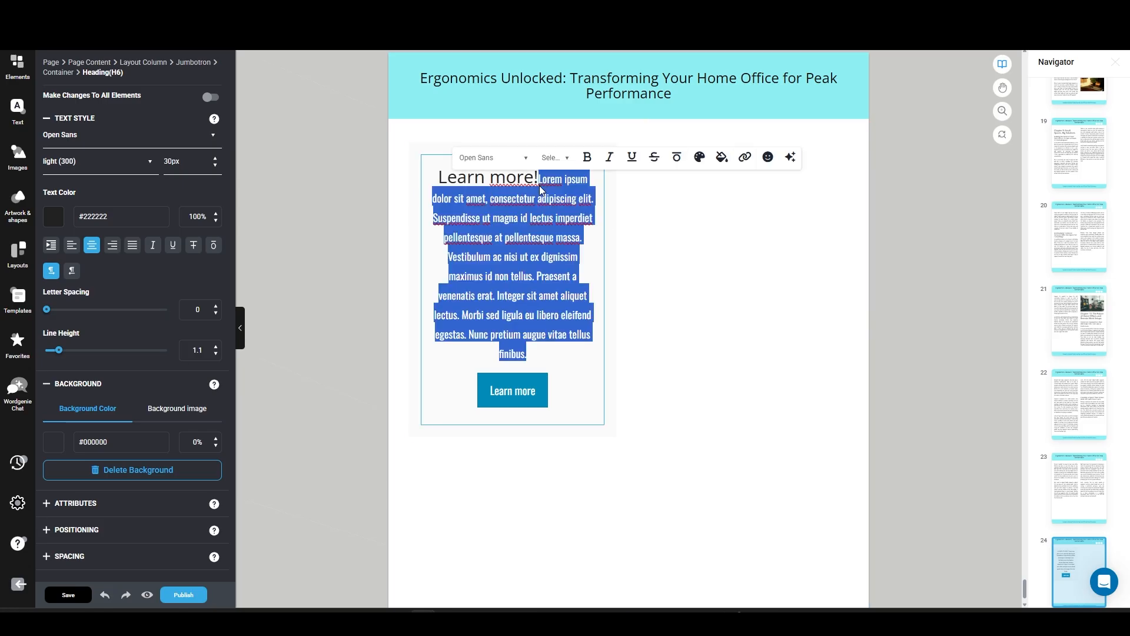
{"action": "key", "text": "Delete"}
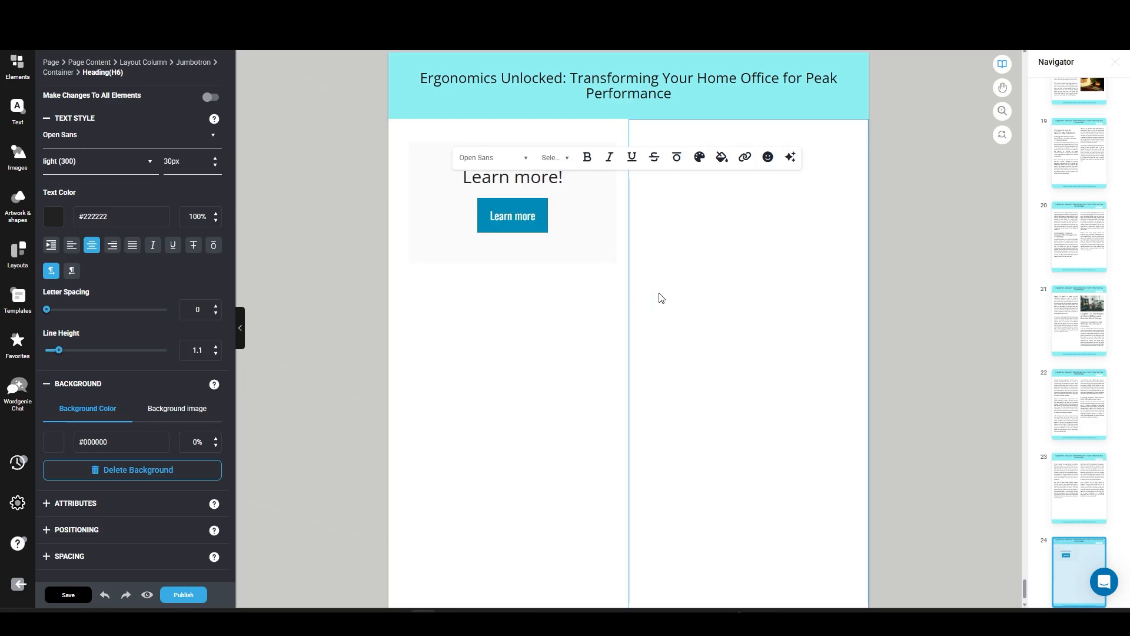
Step: Delete the last two-column page, page 24, together with its Call To Action block
{"action": "left_click", "coordinate": [661, 297]}
{"action": "left_click", "coordinate": [582, 167]}
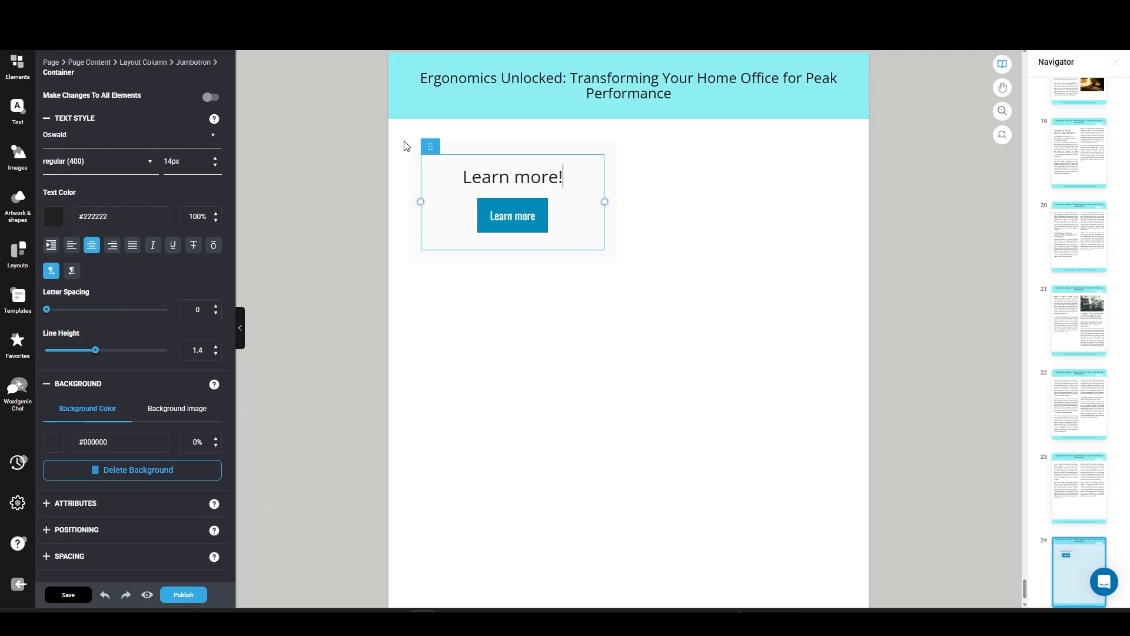
{"action": "mouse_move", "coordinate": [426, 150]}
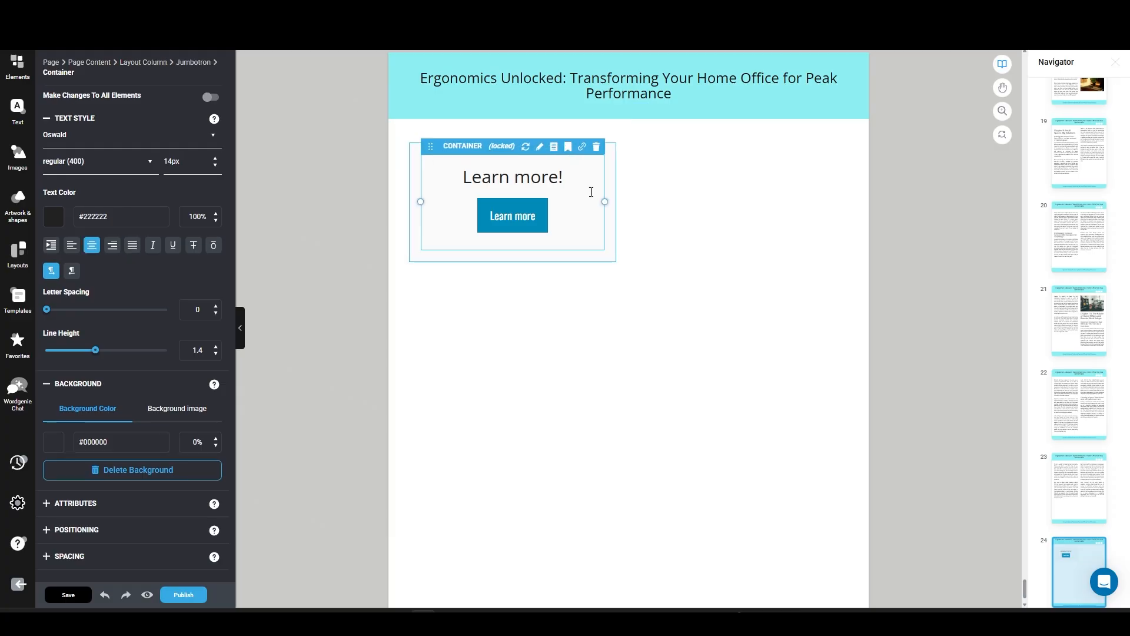
{"action": "left_click", "coordinate": [782, 259]}
{"action": "scroll", "coordinate": [791, 277], "scroll_direction": "up", "scroll_amount": 4}
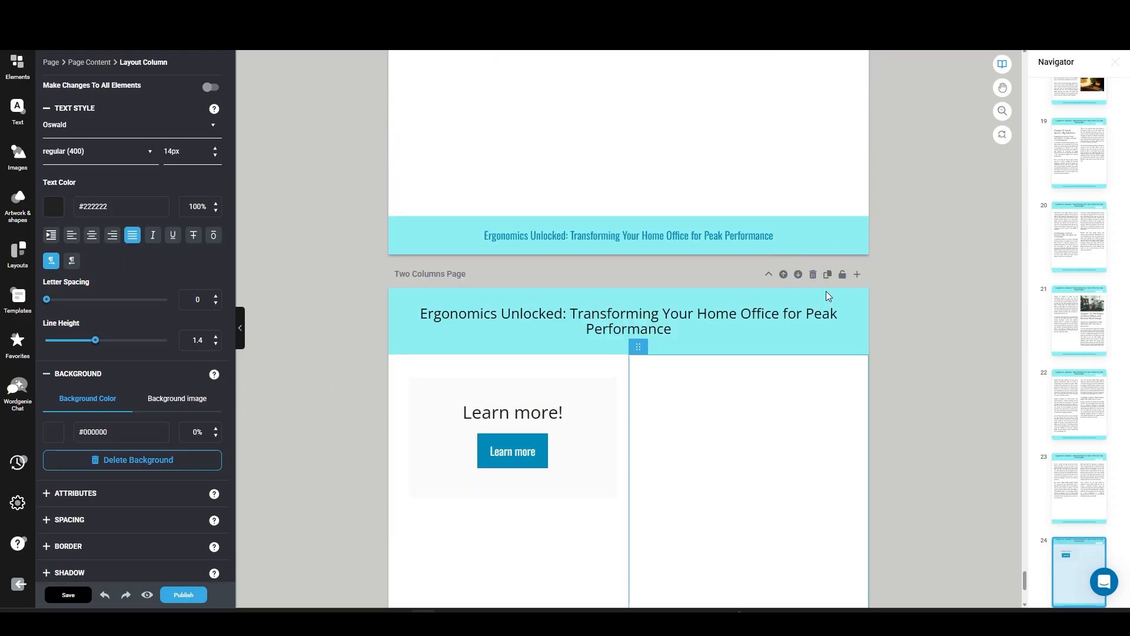
{"action": "left_click", "coordinate": [813, 274]}
{"action": "left_click", "coordinate": [625, 297]}
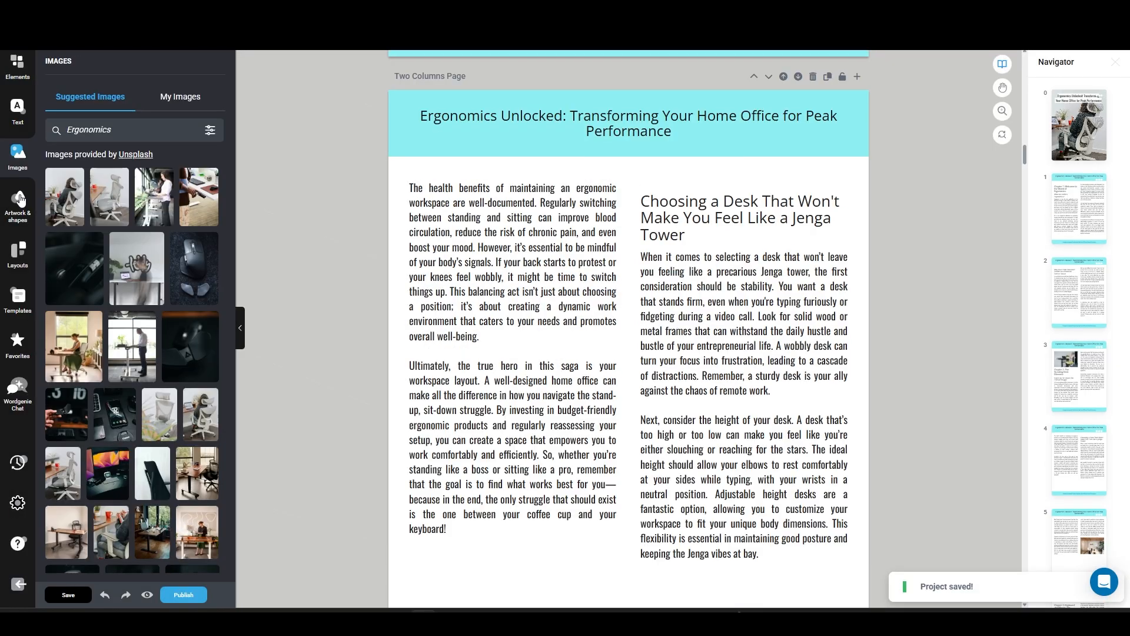
Step: Look through the available artwork, shapes, layouts, templates, favorites and the project's saved revisions
{"action": "left_click", "coordinate": [20, 201]}
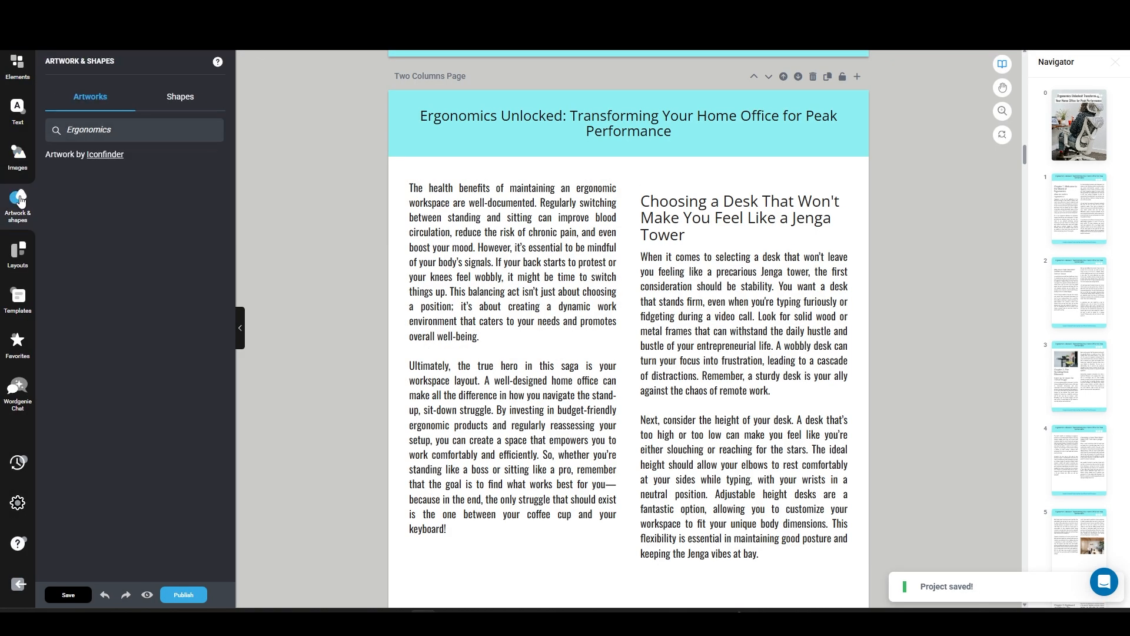
{"action": "left_click", "coordinate": [187, 97]}
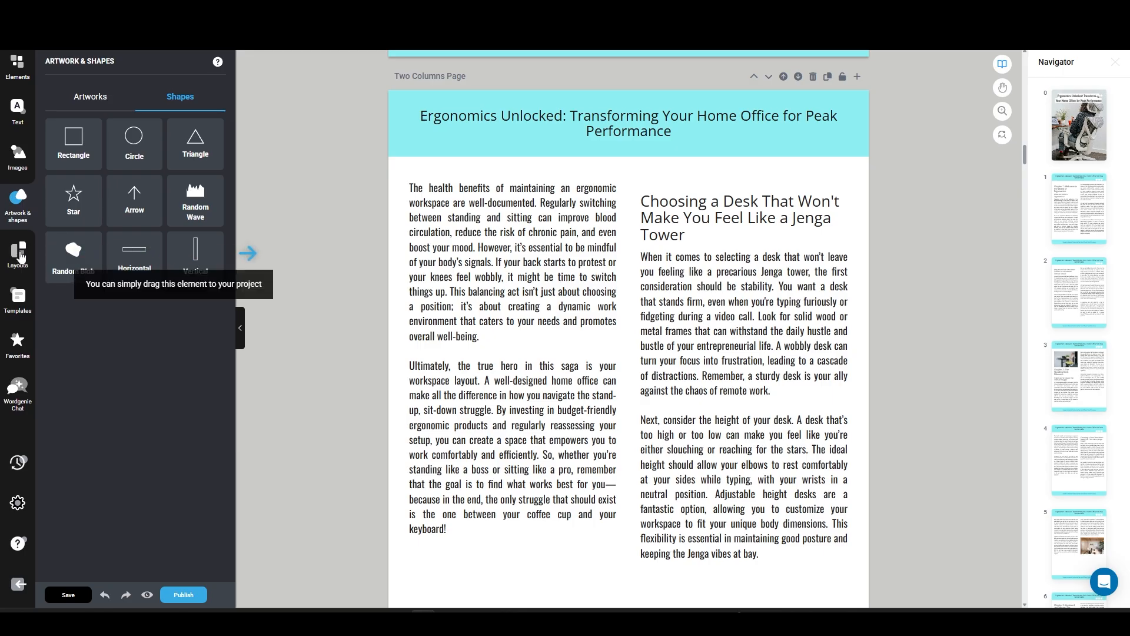
{"action": "left_click", "coordinate": [19, 254]}
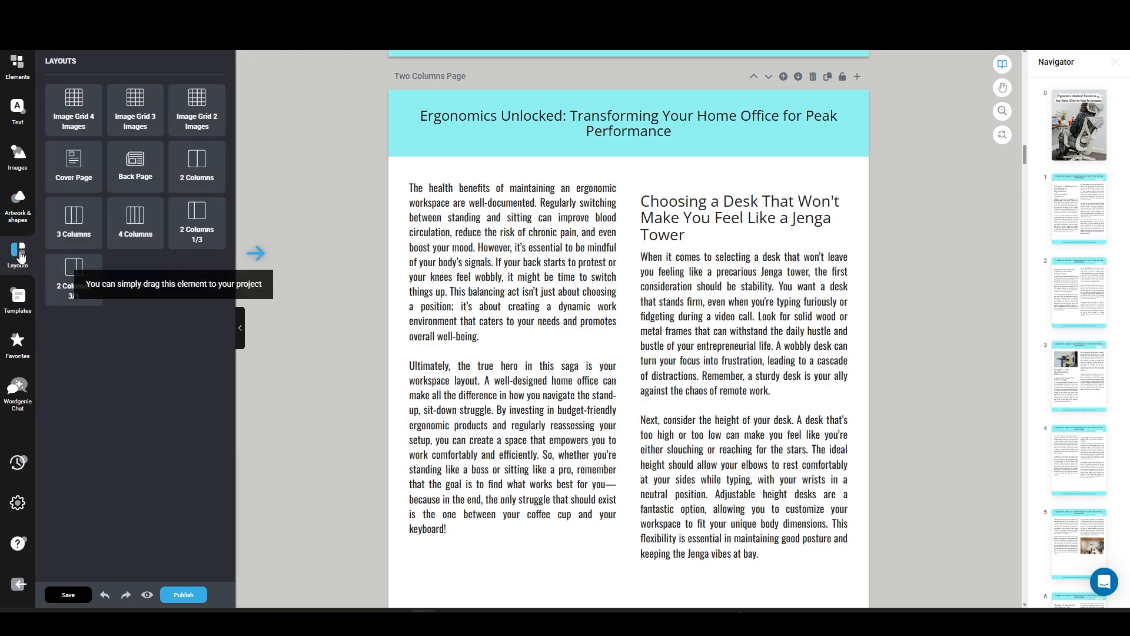
{"action": "left_click", "coordinate": [14, 300]}
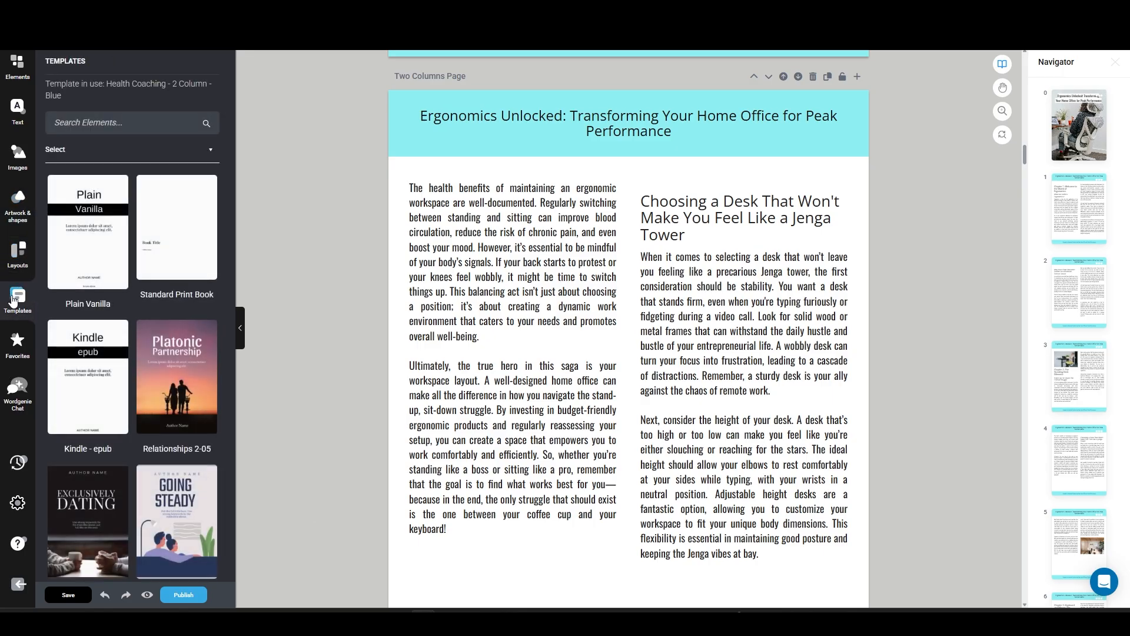
{"action": "left_click", "coordinate": [21, 350]}
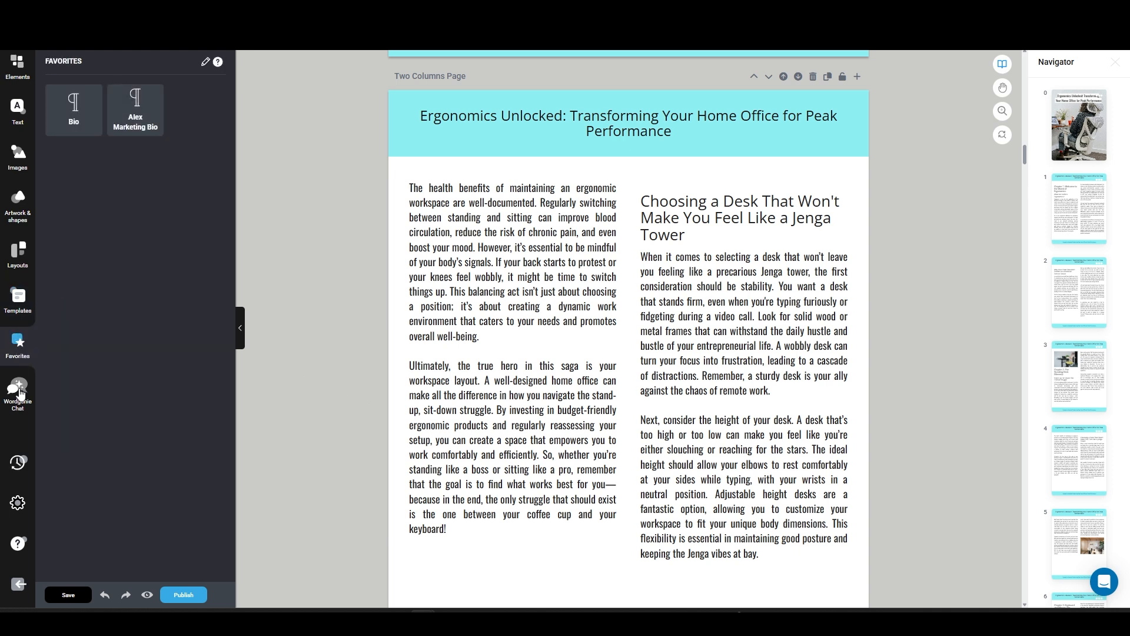
{"action": "left_click", "coordinate": [14, 464]}
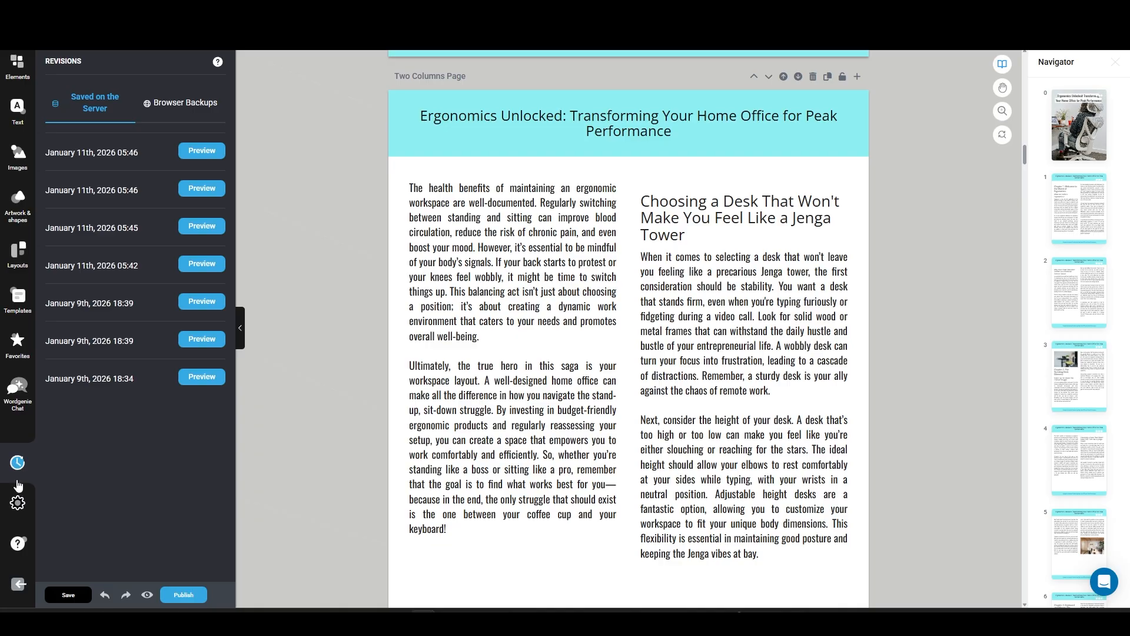
Step: Save the project and export the eBook as a compressed PDF, opening the exported file
{"action": "left_click", "coordinate": [68, 595]}
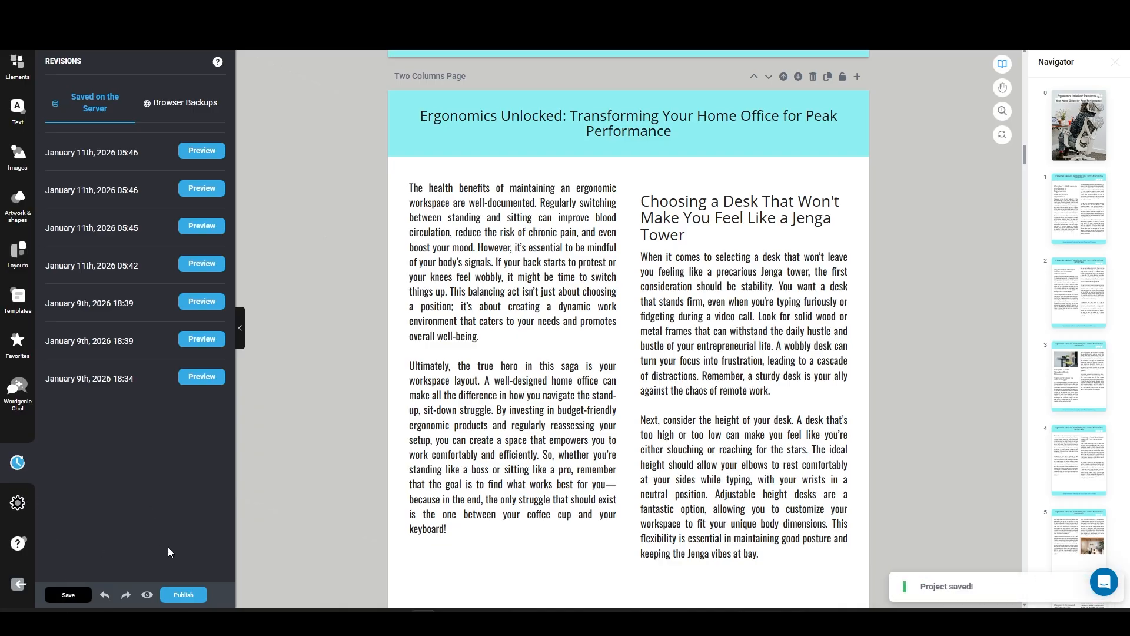
{"action": "left_click", "coordinate": [186, 592]}
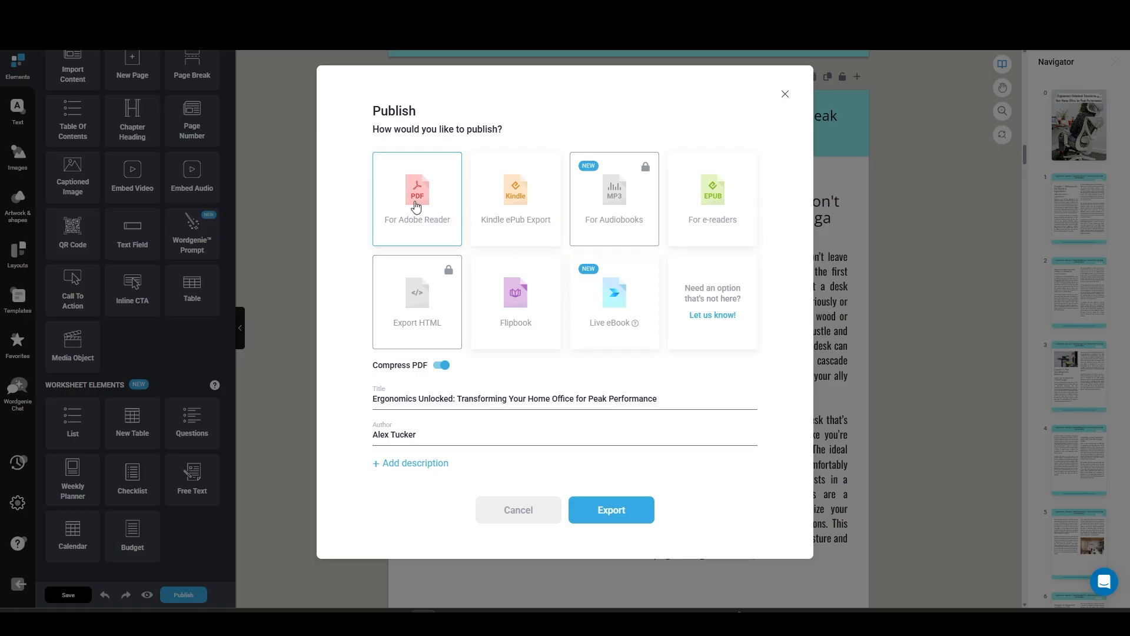
{"action": "left_click", "coordinate": [604, 509]}
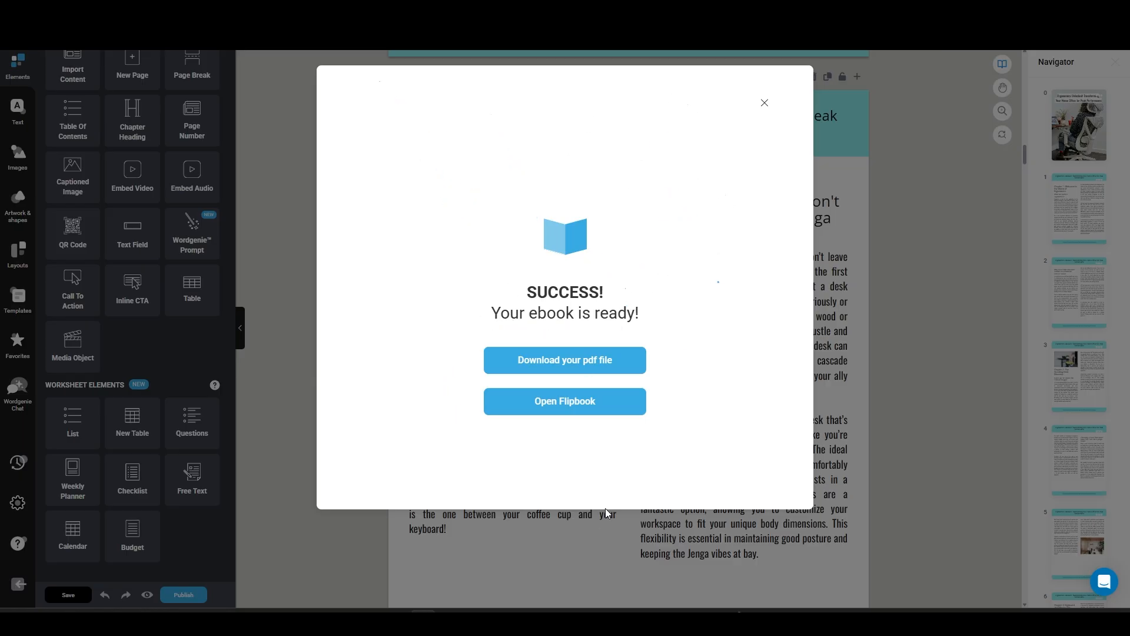
{"action": "left_click", "coordinate": [553, 362]}
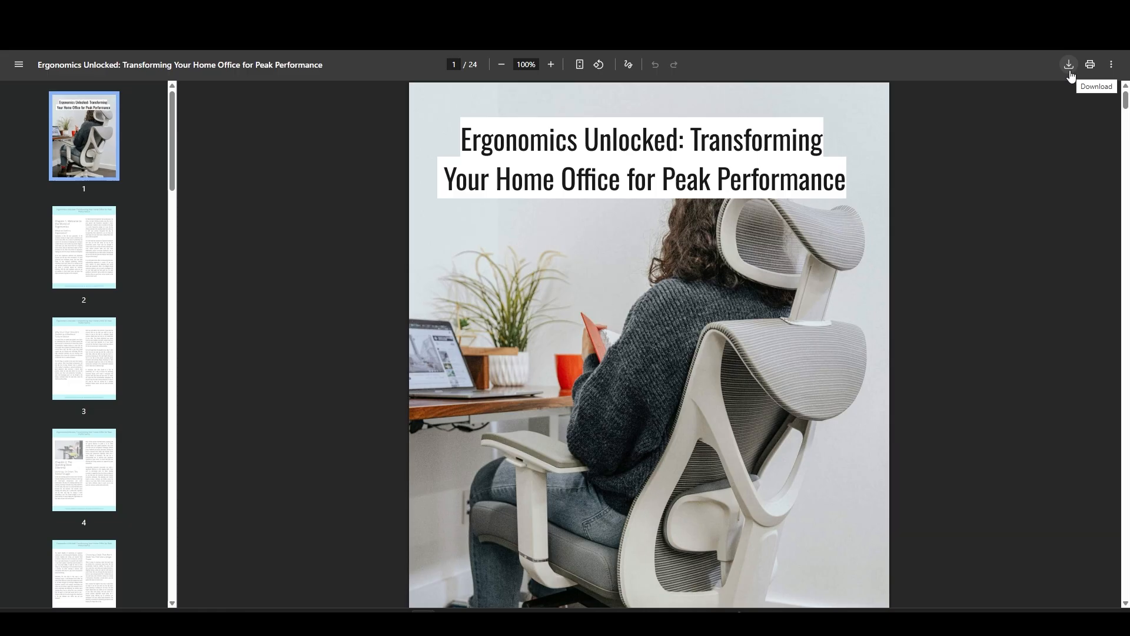
Step: Examine the exported eBook PDF from its cover through the chapter pages, checking headers, footers, images and two-column text
{"action": "scroll", "coordinate": [394, 279], "scroll_direction": "down", "scroll_amount": 5}
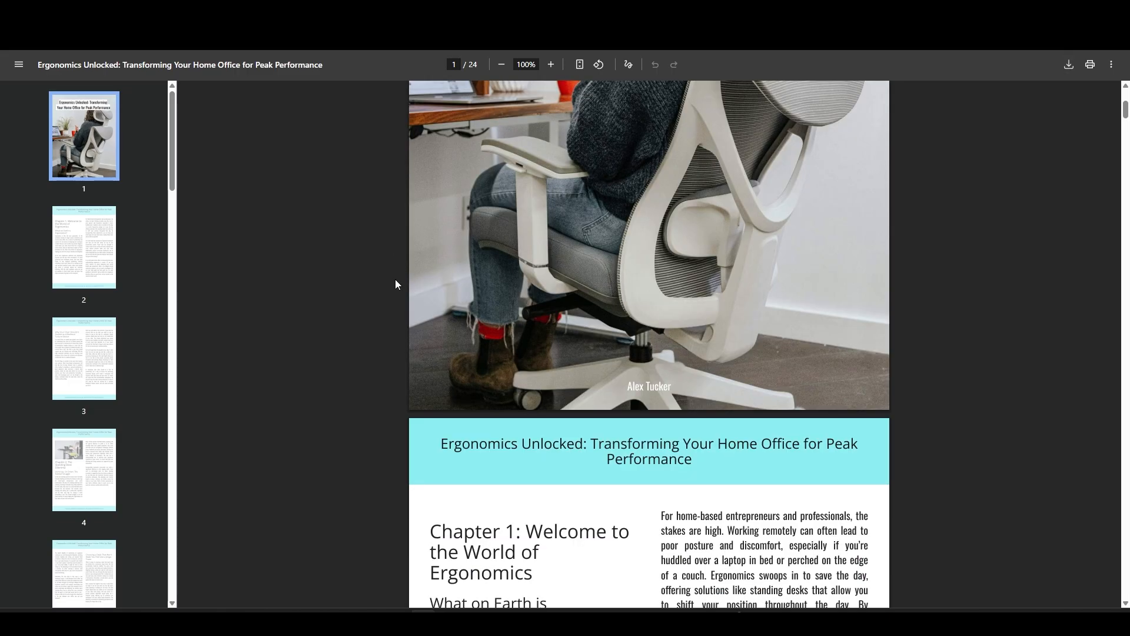
{"action": "scroll", "coordinate": [395, 279], "scroll_direction": "down", "scroll_amount": 15}
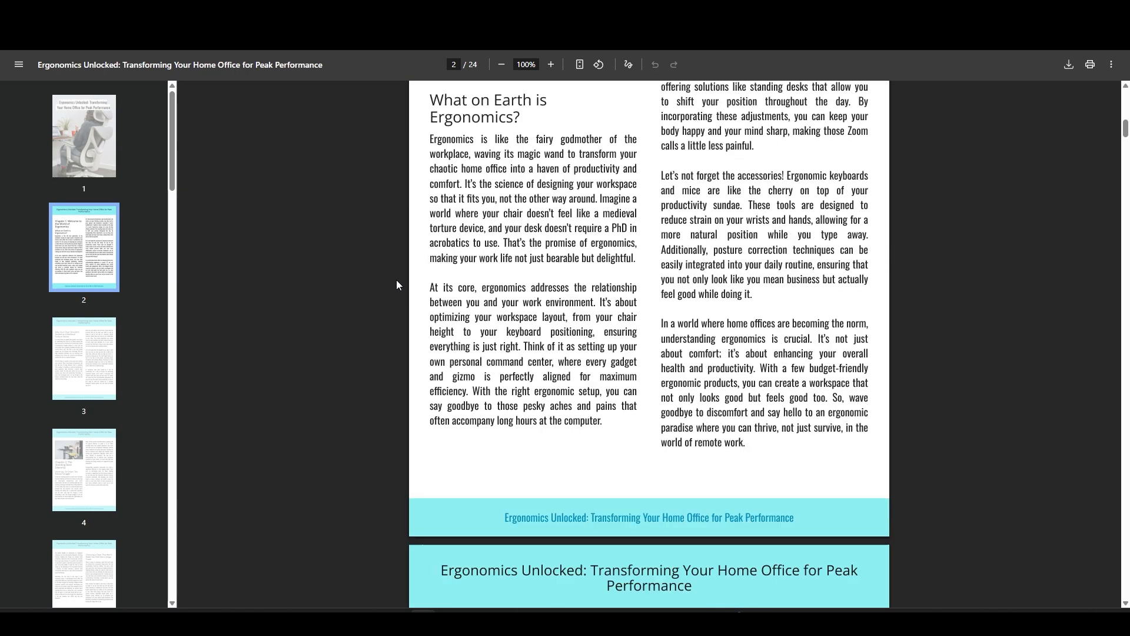
{"action": "scroll", "coordinate": [396, 281], "scroll_direction": "down", "scroll_amount": 17}
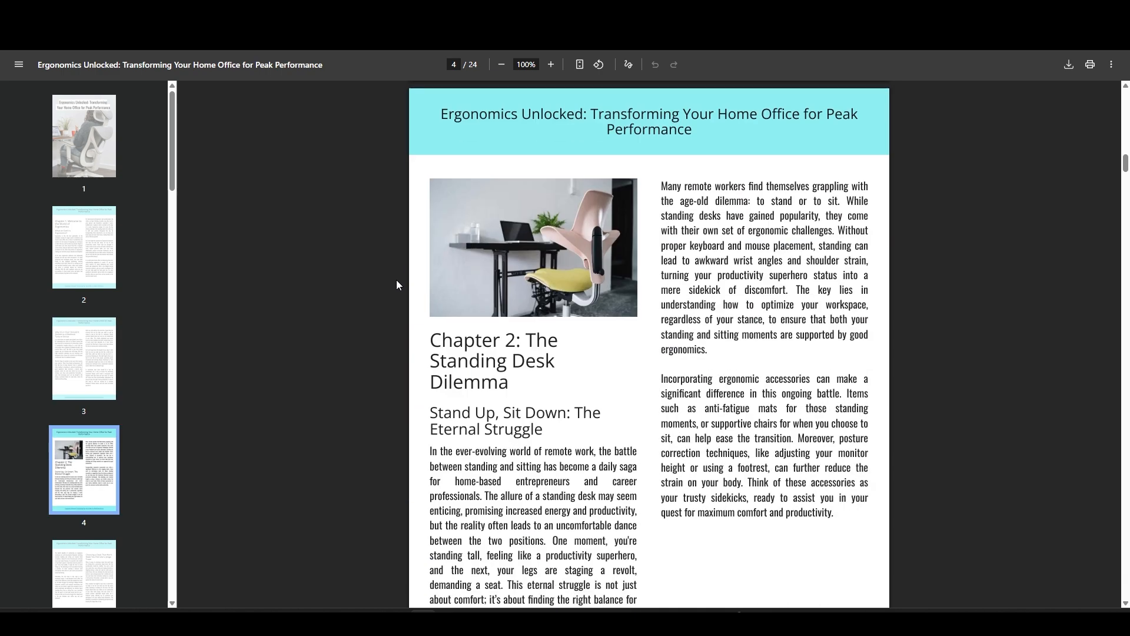
{"action": "scroll", "coordinate": [398, 280], "scroll_direction": "down", "scroll_amount": 5}
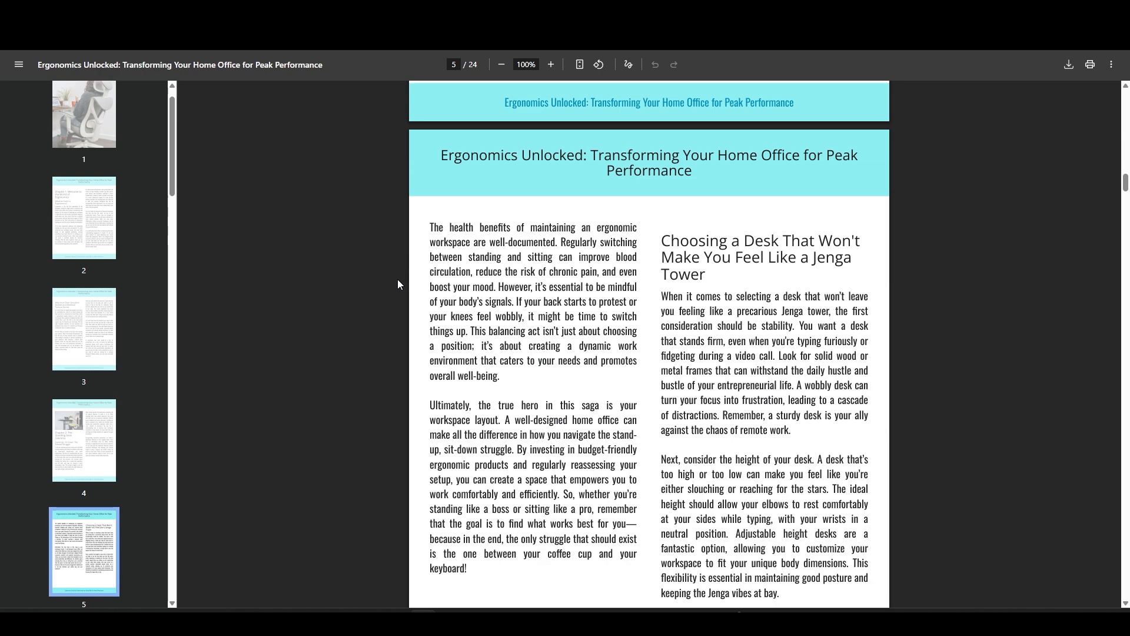
{"action": "scroll", "coordinate": [398, 279], "scroll_direction": "down", "scroll_amount": 5}
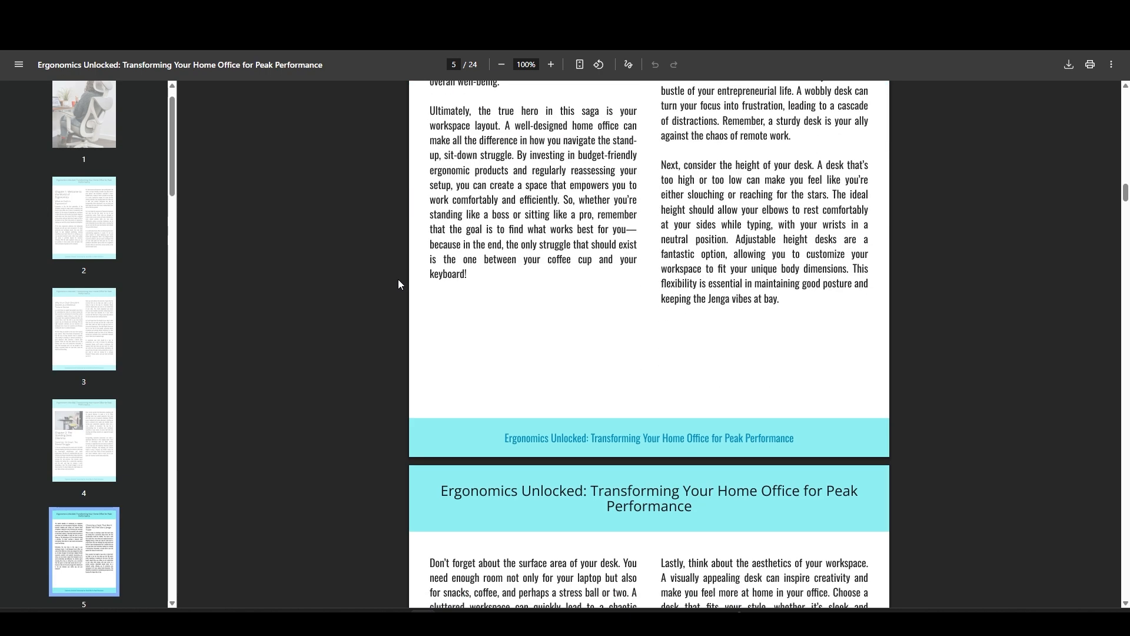
{"action": "scroll", "coordinate": [398, 279], "scroll_direction": "down", "scroll_amount": 17}
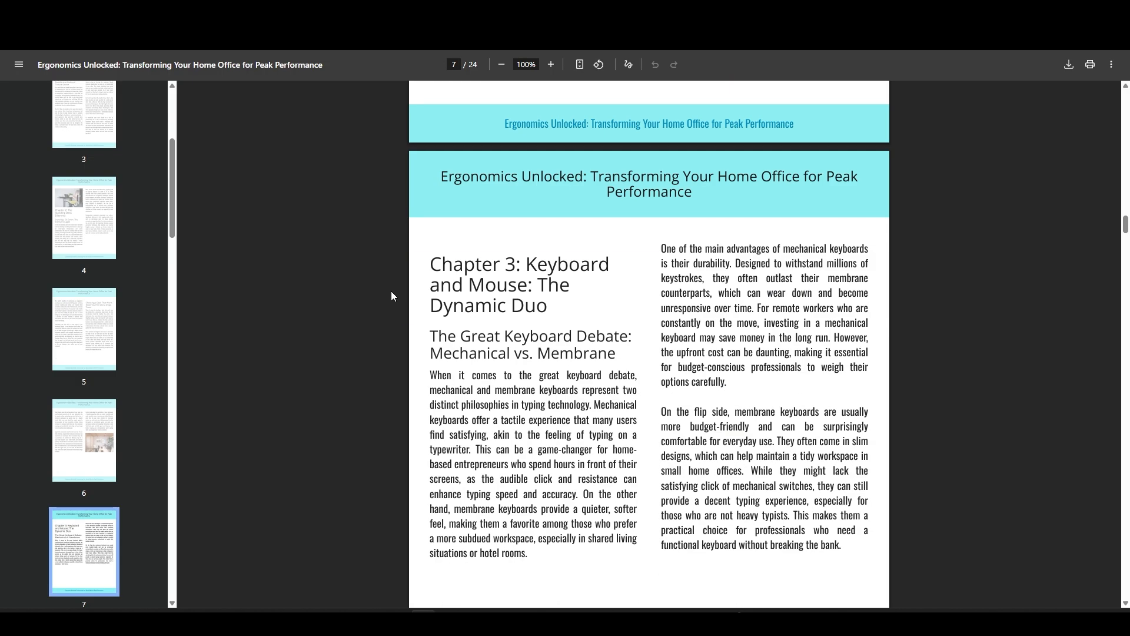
{"action": "scroll", "coordinate": [393, 295], "scroll_direction": "down", "scroll_amount": 12}
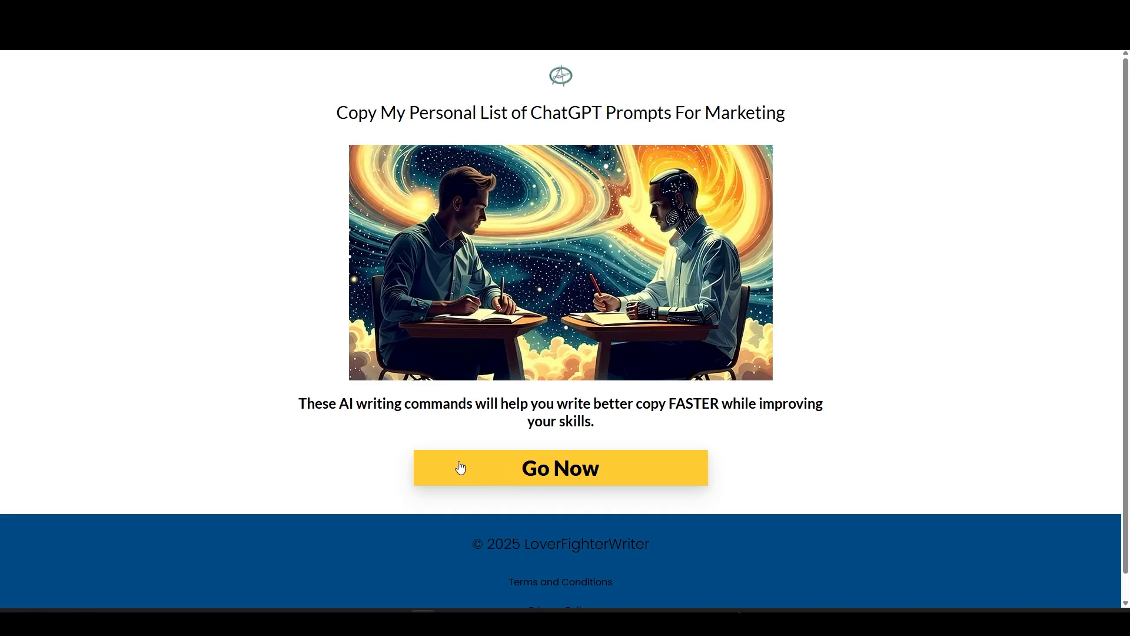
Step: View the landing page for the ChatGPT marketing prompts list and open The Ultimate AI Marketing Resource page
{"action": "scroll", "coordinate": [892, 176], "scroll_direction": "down", "scroll_amount": 1}
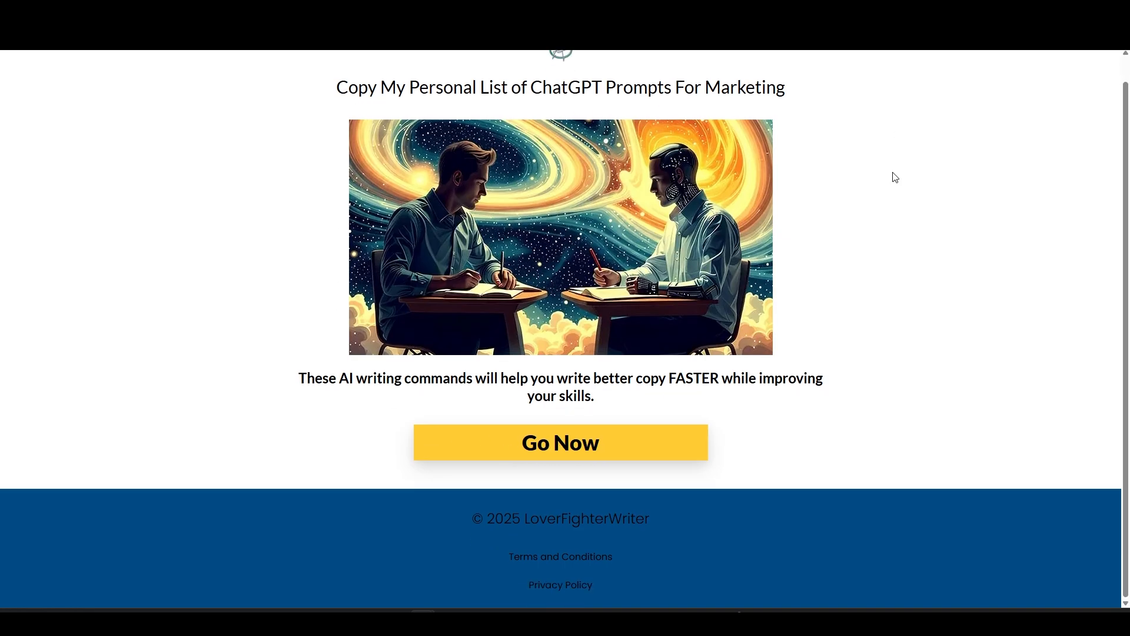
{"action": "scroll", "coordinate": [892, 181], "scroll_direction": "up", "scroll_amount": 1}
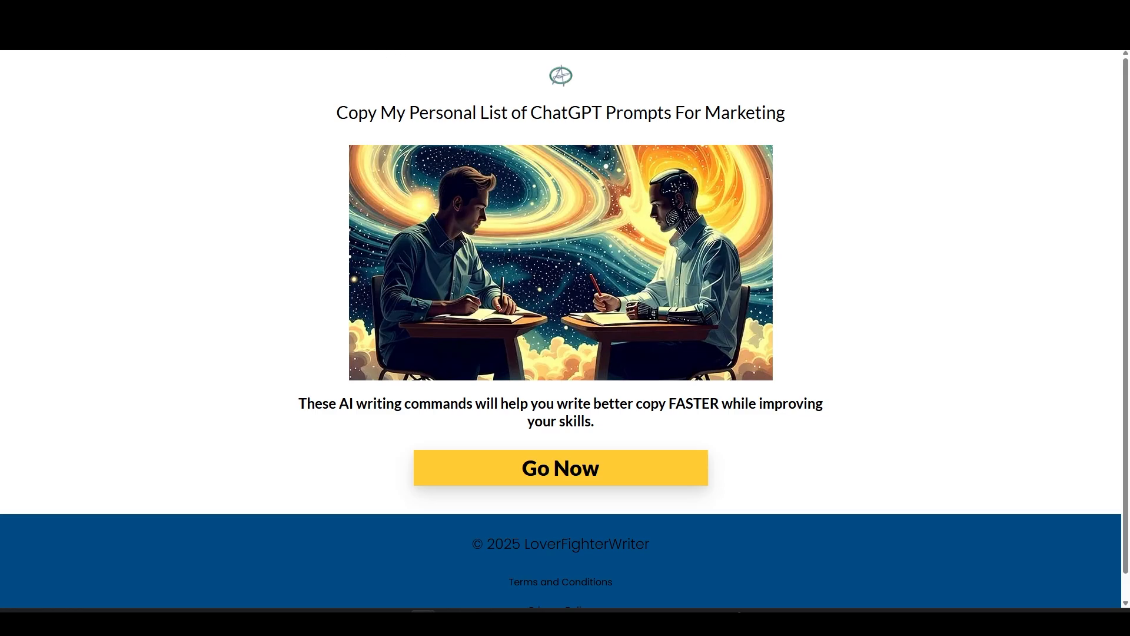
{"action": "type", "text": "t"}
{"action": "key", "text": "Return"}
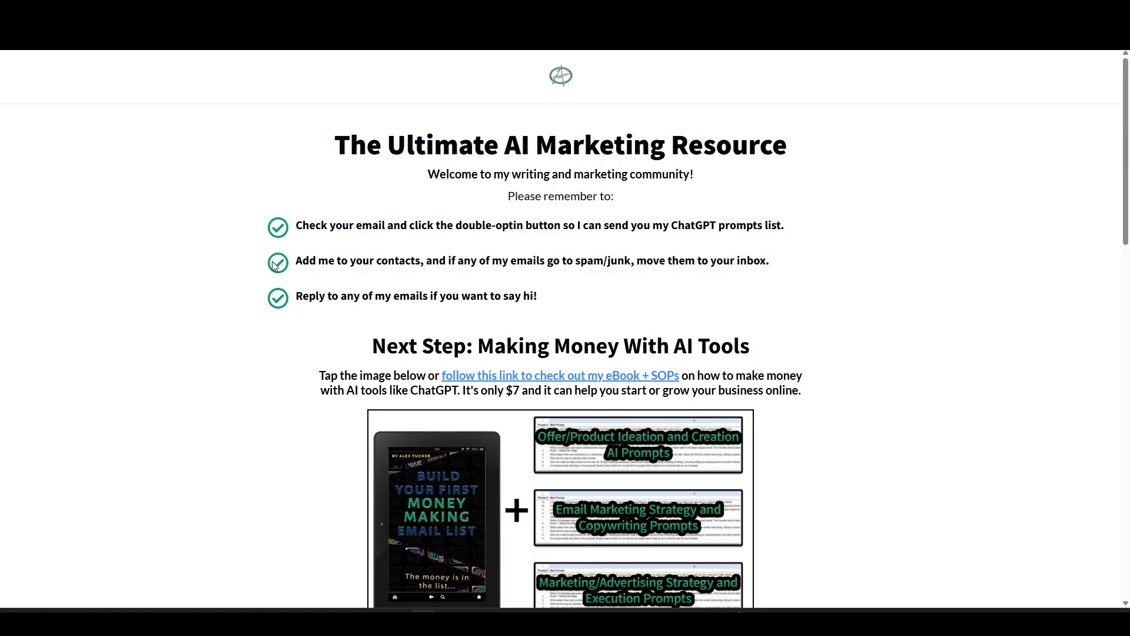
Step: Look through the marketing resource page's eBook offer, free training, masterclass, and ChatGPT and Gemini tutorials
{"action": "scroll", "coordinate": [275, 265], "scroll_direction": "down", "scroll_amount": 3}
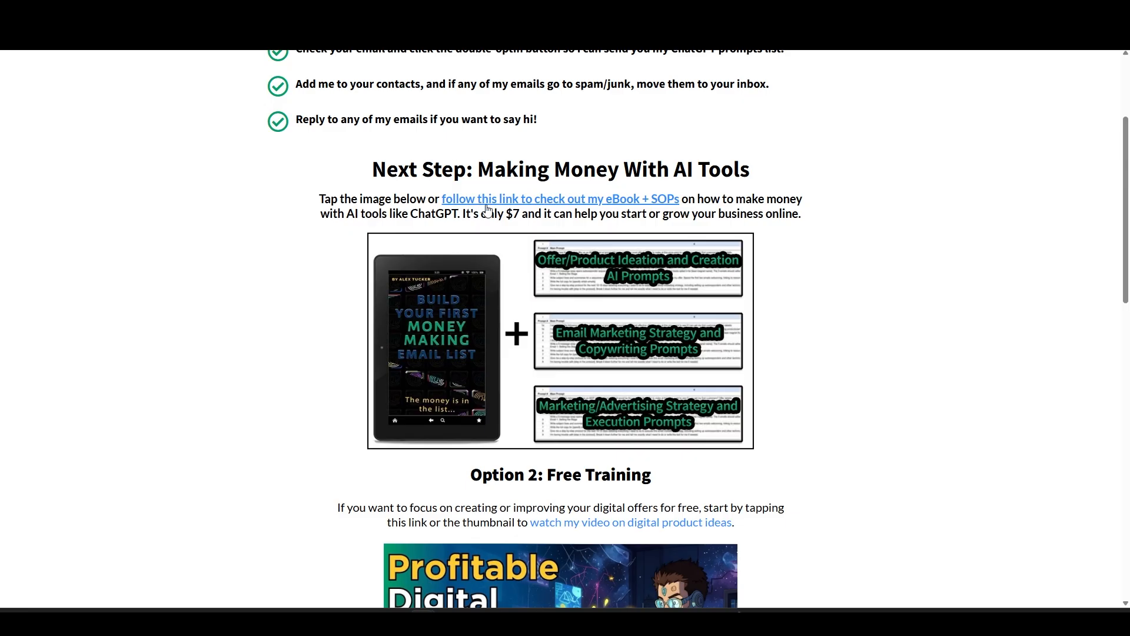
{"action": "scroll", "coordinate": [738, 293], "scroll_direction": "down", "scroll_amount": 1}
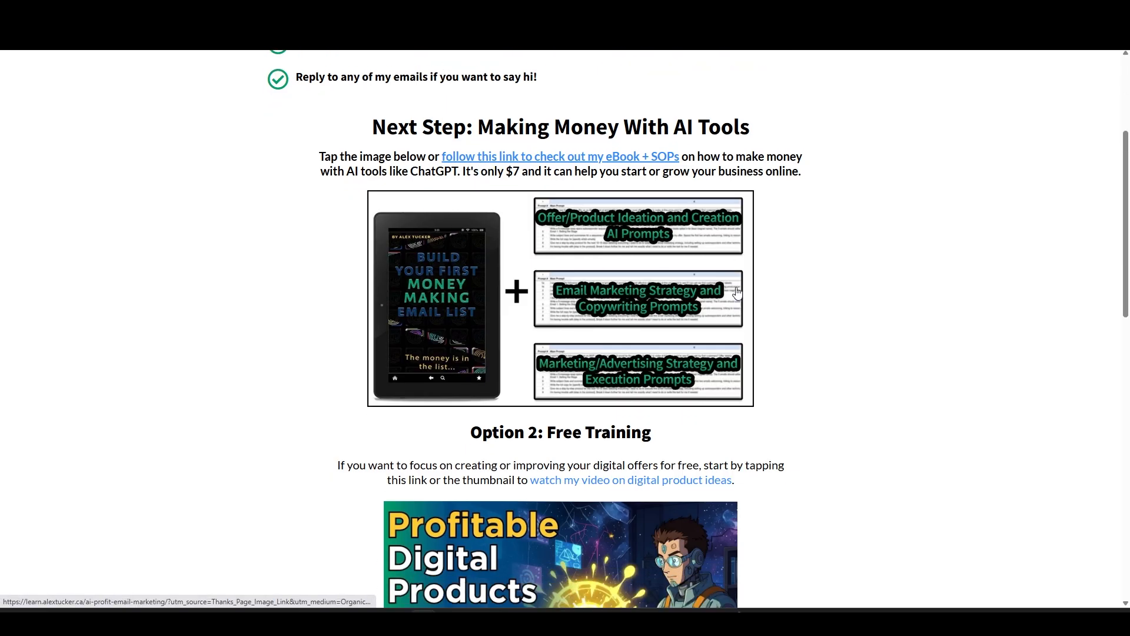
{"action": "scroll", "coordinate": [737, 293], "scroll_direction": "down", "scroll_amount": 4}
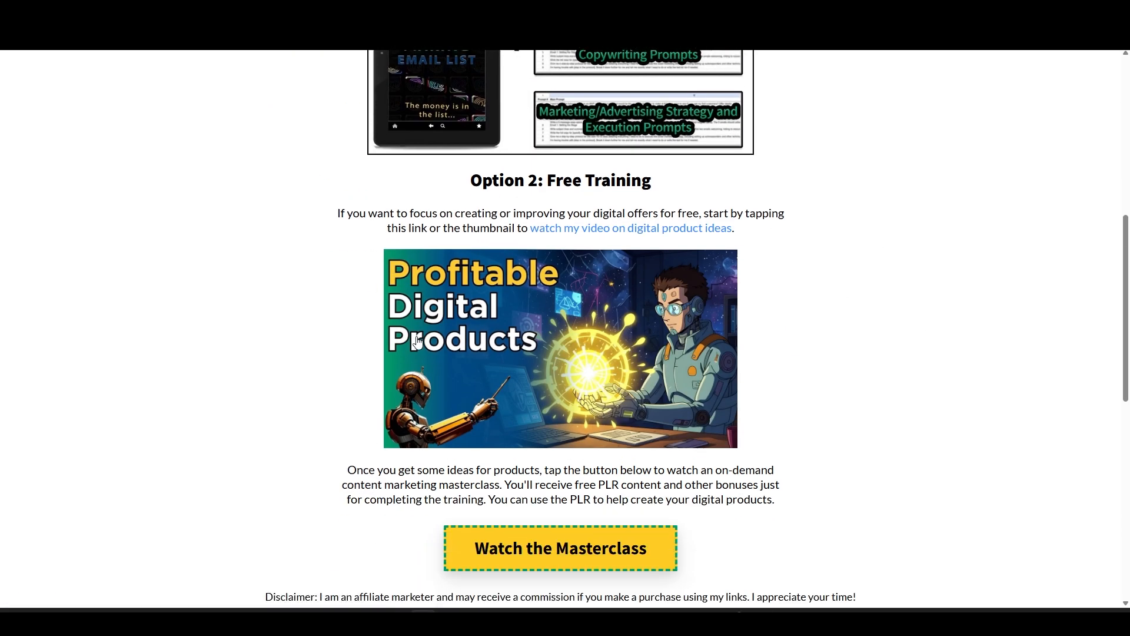
{"action": "scroll", "coordinate": [447, 341], "scroll_direction": "down", "scroll_amount": 5}
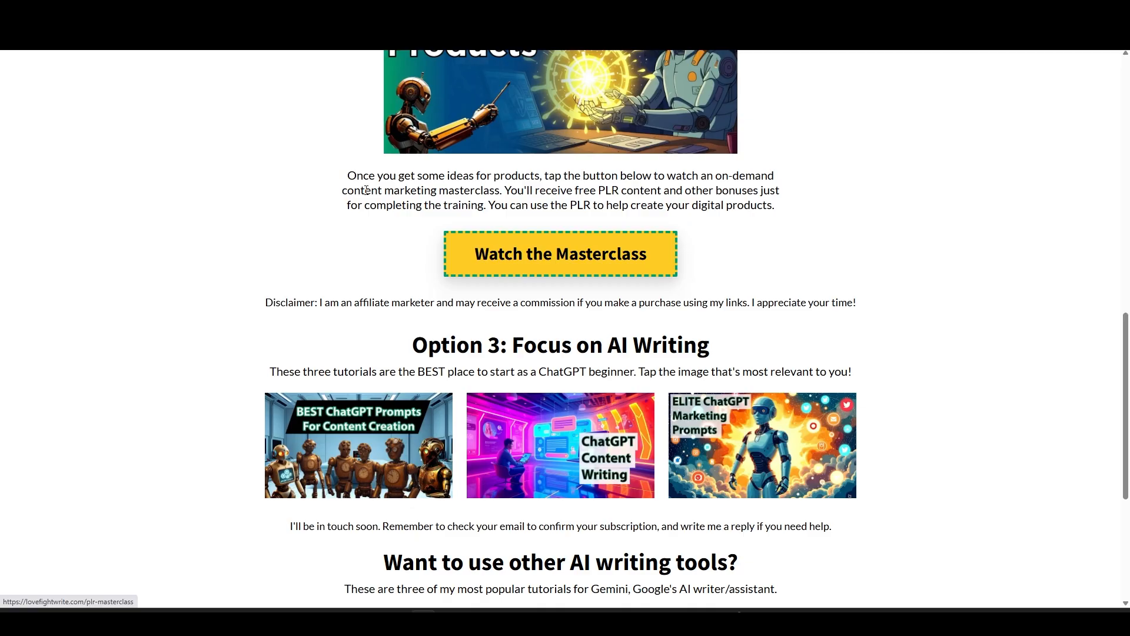
{"action": "scroll", "coordinate": [365, 190], "scroll_direction": "down", "scroll_amount": 5}
{"action": "scroll", "coordinate": [234, 202], "scroll_direction": "up", "scroll_amount": 1}
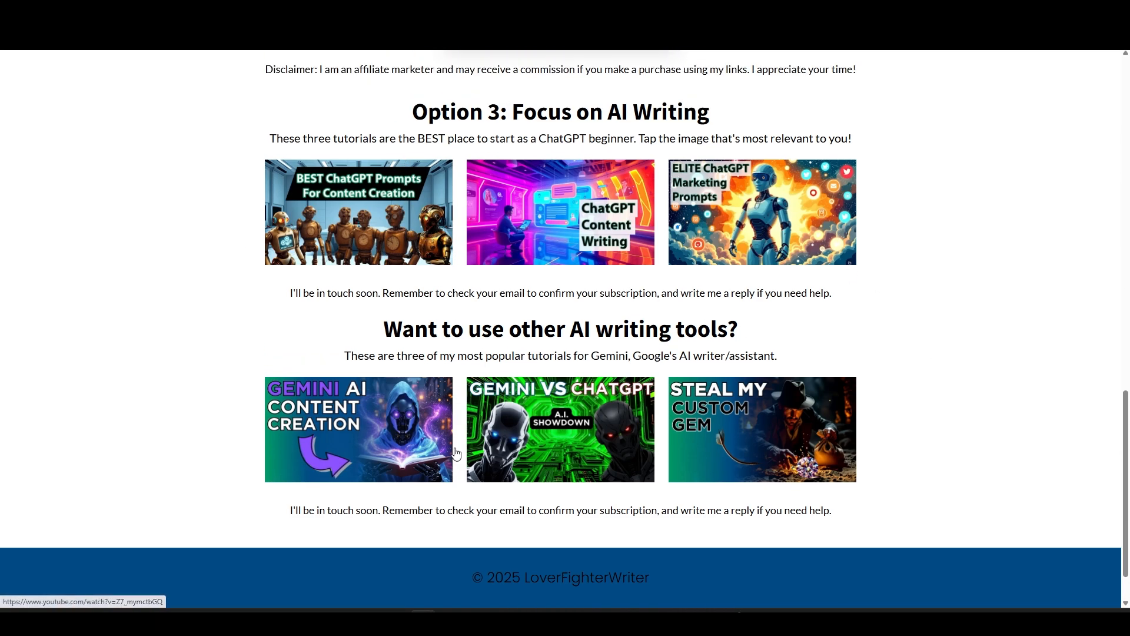
{"action": "scroll", "coordinate": [156, 311], "scroll_direction": "down", "scroll_amount": 1}
{"action": "scroll", "coordinate": [157, 309], "scroll_direction": "up", "scroll_amount": 2}
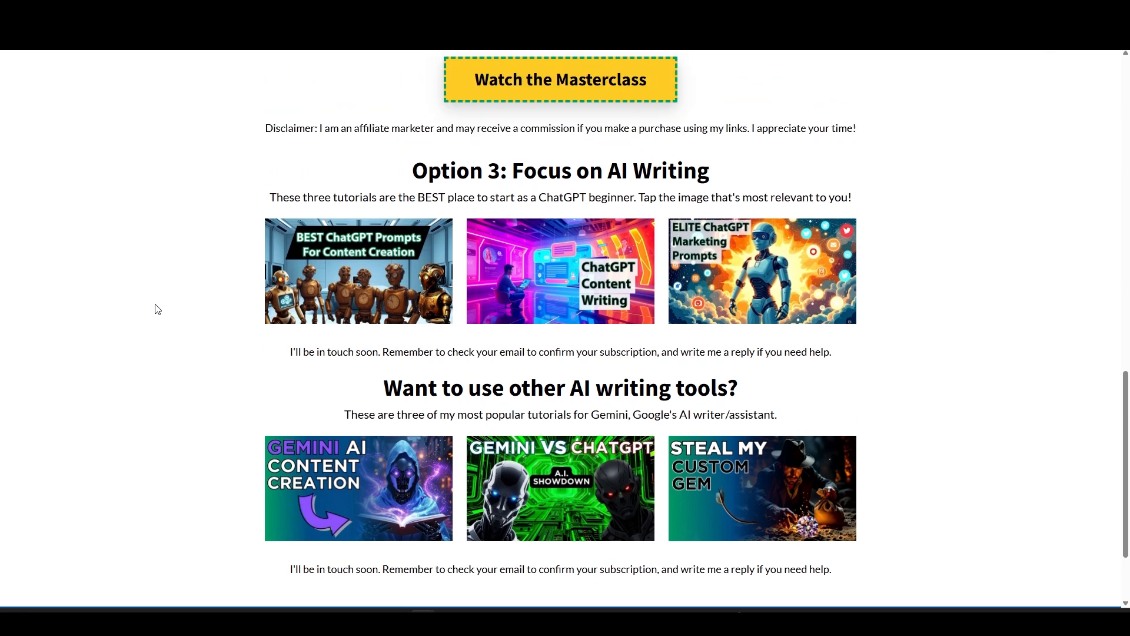
{"action": "scroll", "coordinate": [158, 309], "scroll_direction": "up", "scroll_amount": 1}
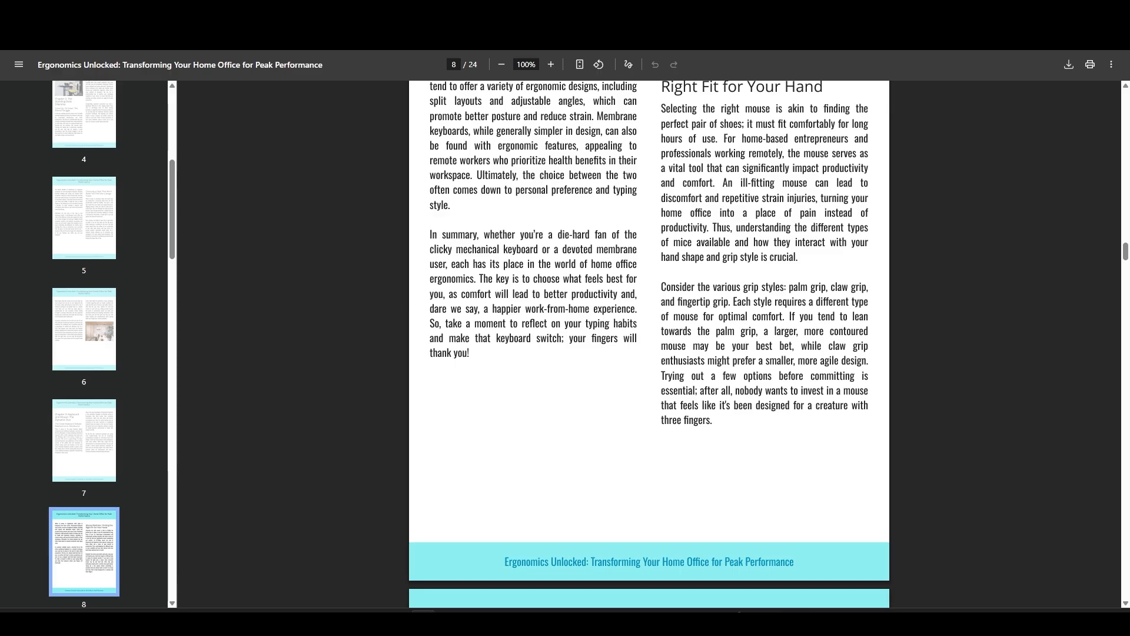
Step: Switch back to the exported eBook PDF and return to its cover page
{"action": "left_click_drag", "start_coordinate": [172, 162], "coordinate": [171, 90]}
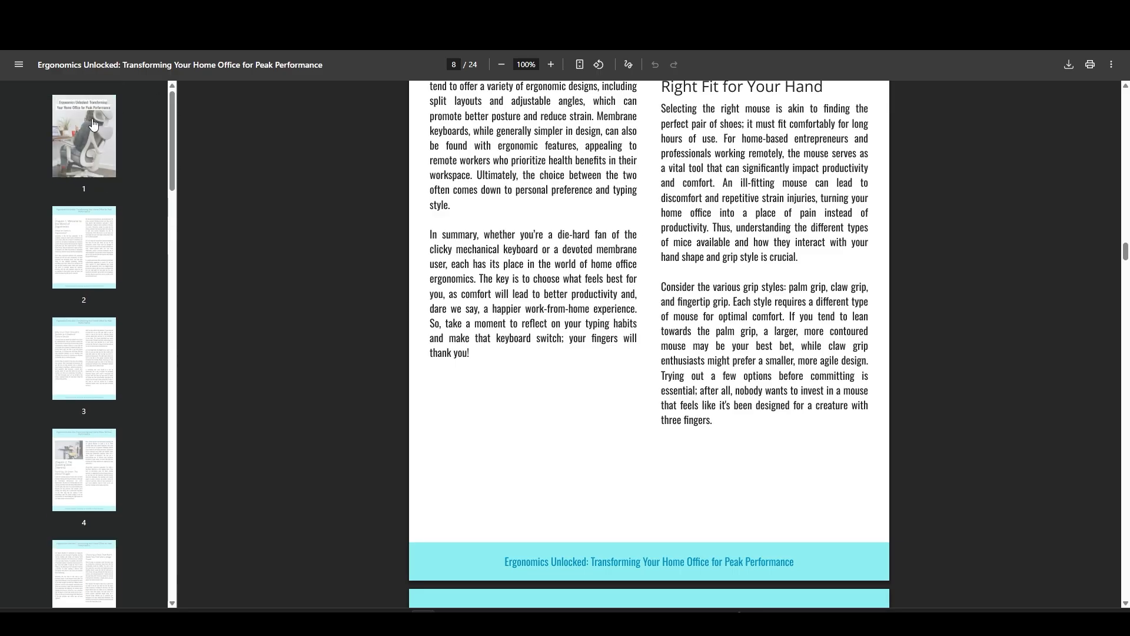
{"action": "left_click", "coordinate": [87, 125]}
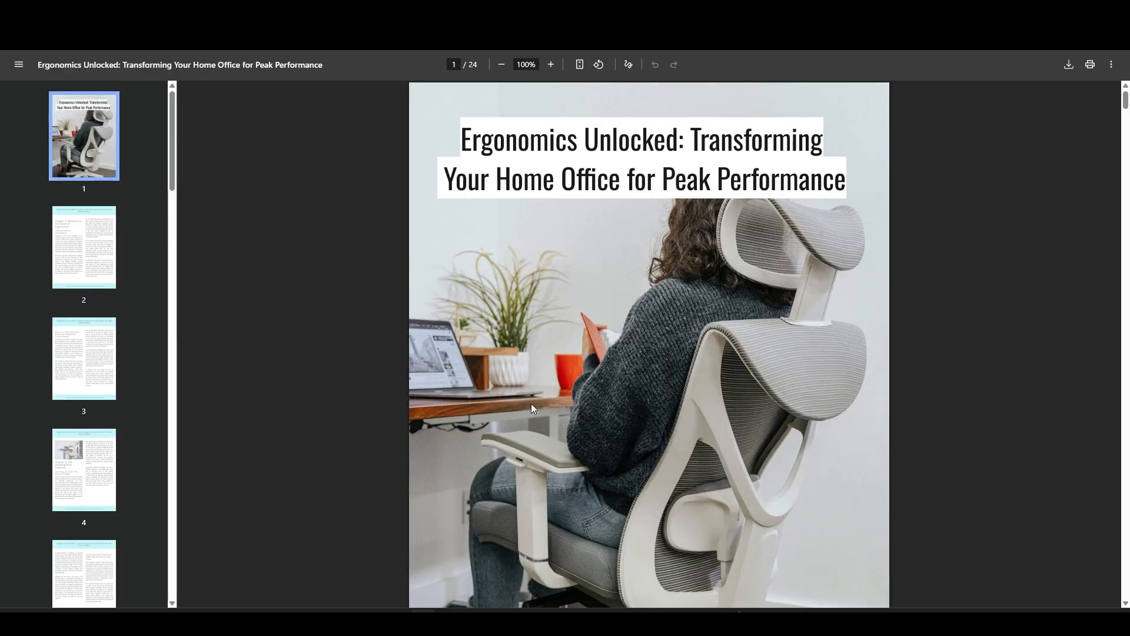